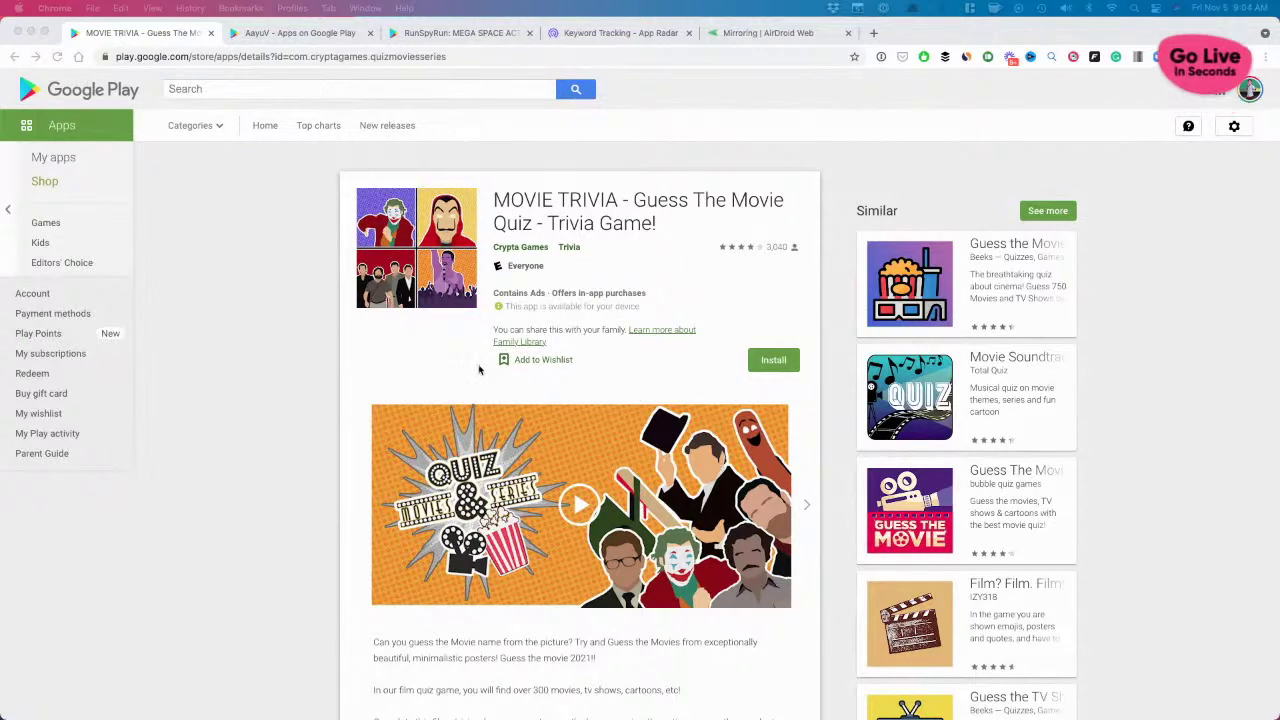
Step: Switch to App Radar and check the search volume of the tracked keyword "movie trivia"
scroll(1000, 278, down, 3)
scroll(818, 409, up, 1)
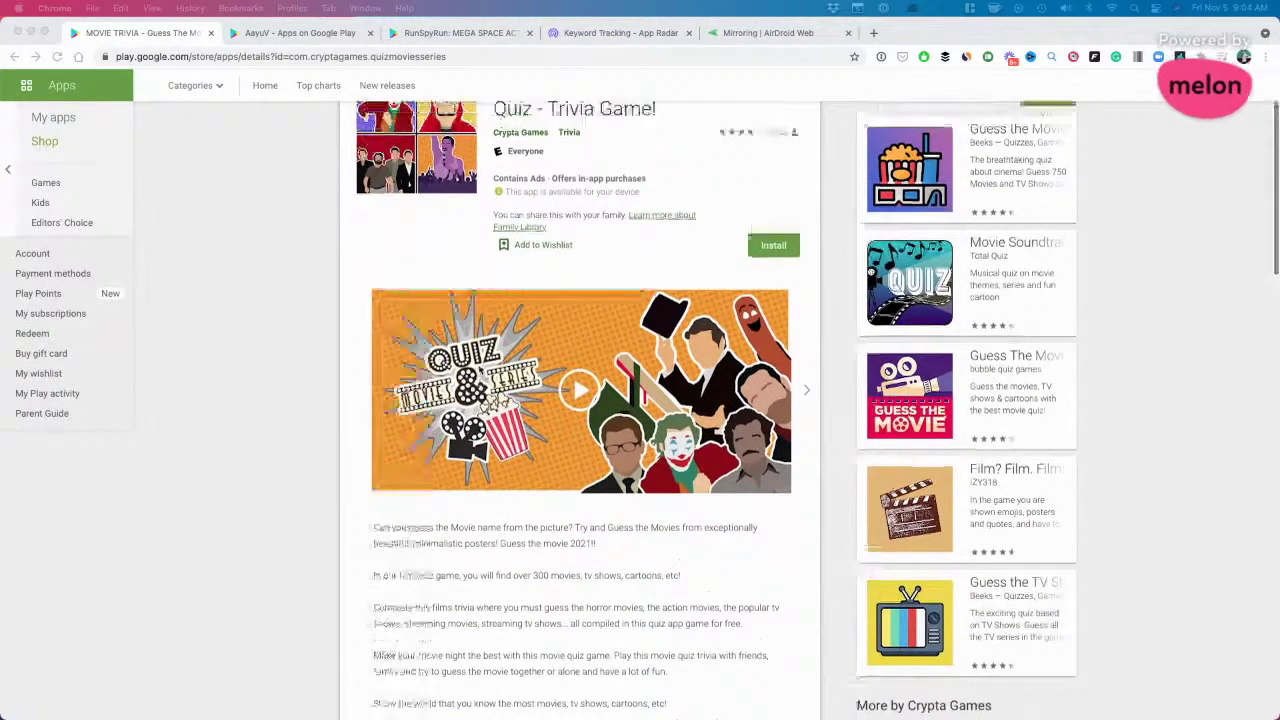
scroll(580, 400, up, 2)
click(634, 36)
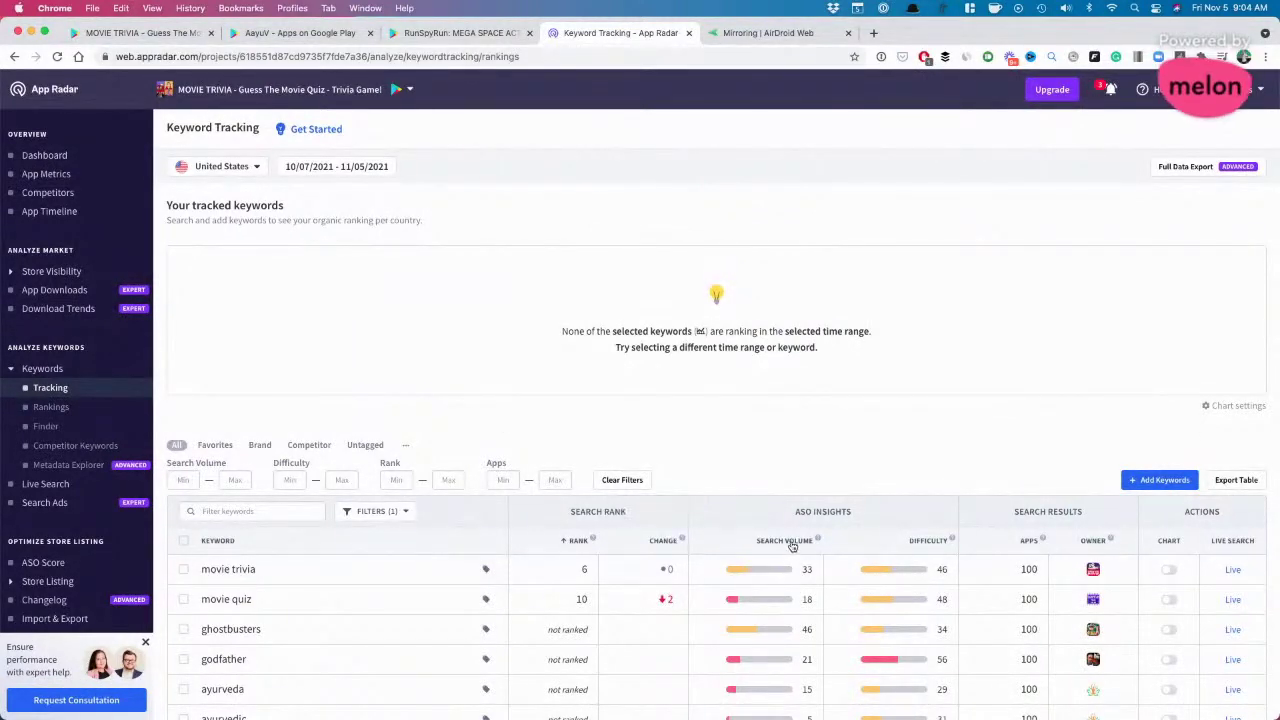
scroll(792, 545, down, 3)
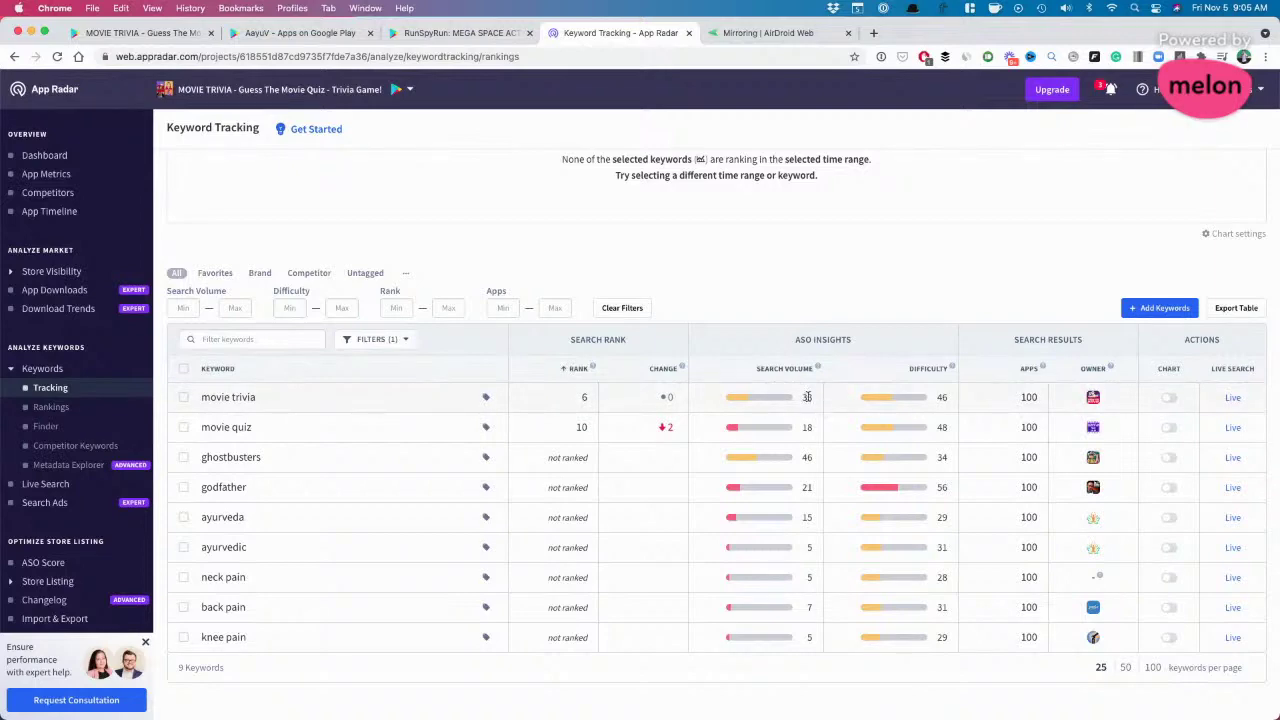
double_click(807, 397)
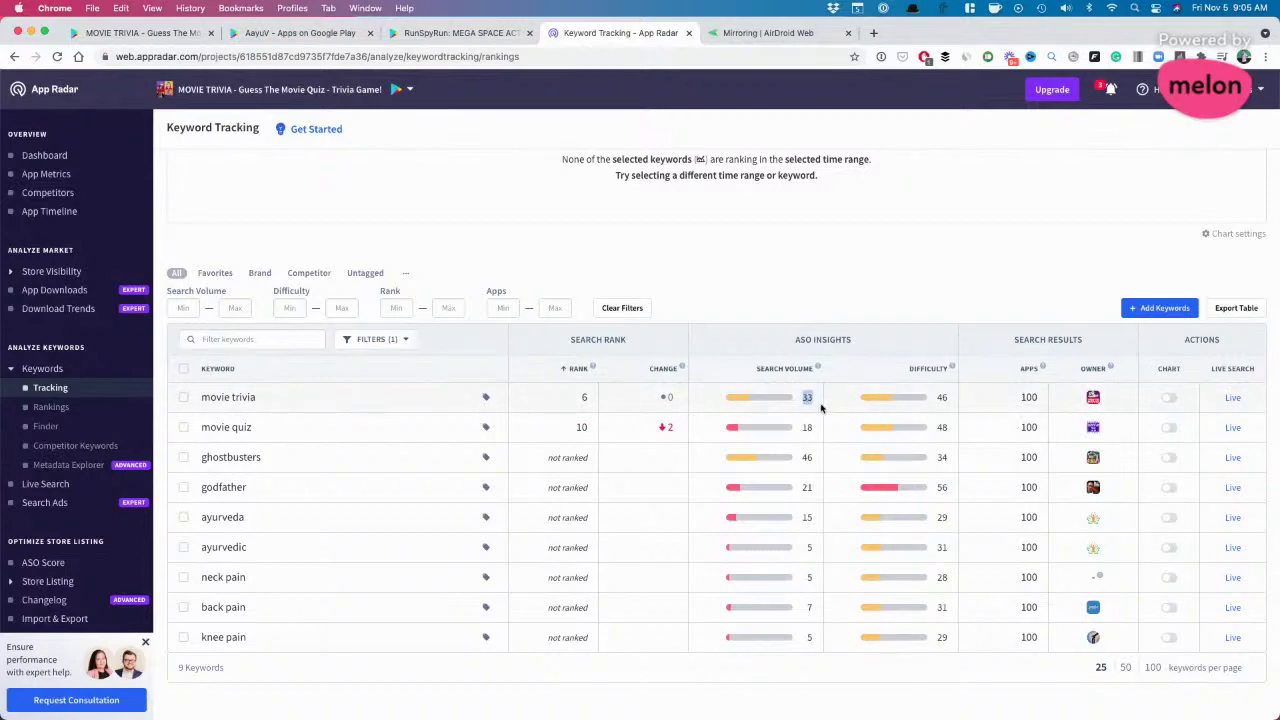
Step: Return to the Google Play listing and examine the keywords used in the MOVIE TRIVIA app title
click(115, 29)
double_click(582, 207)
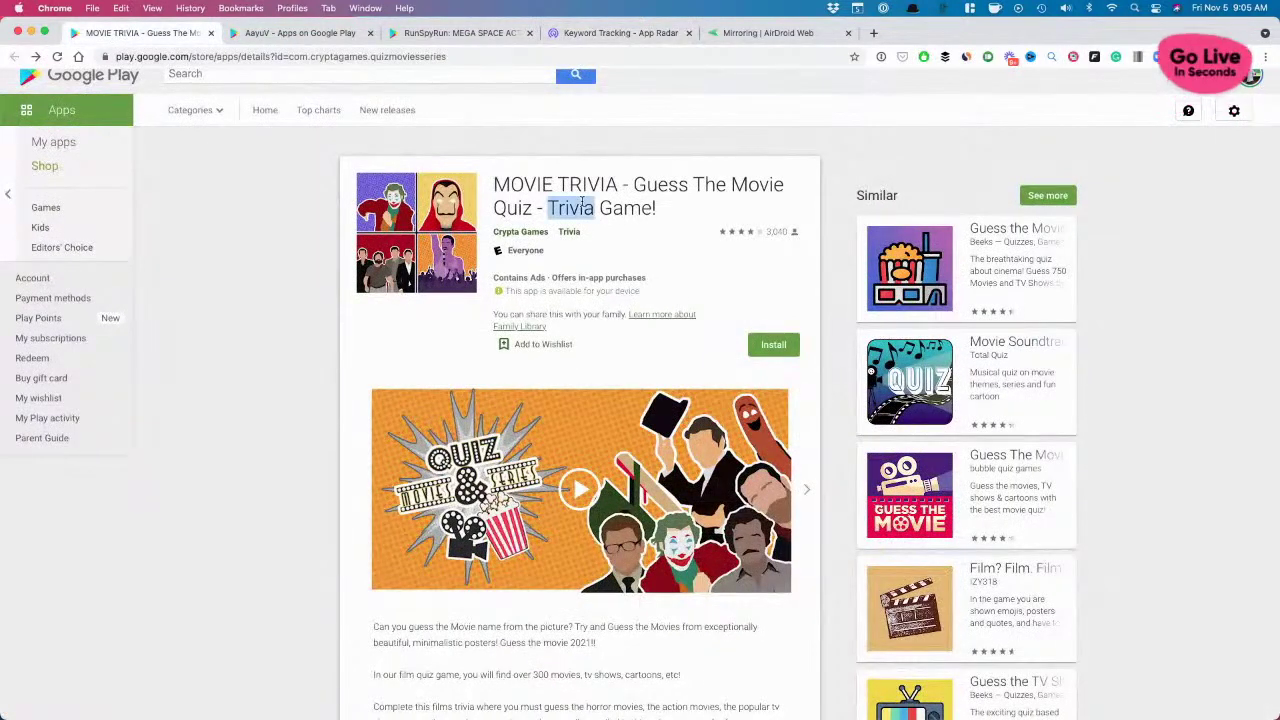
drag(635, 210, 493, 180)
click(493, 180)
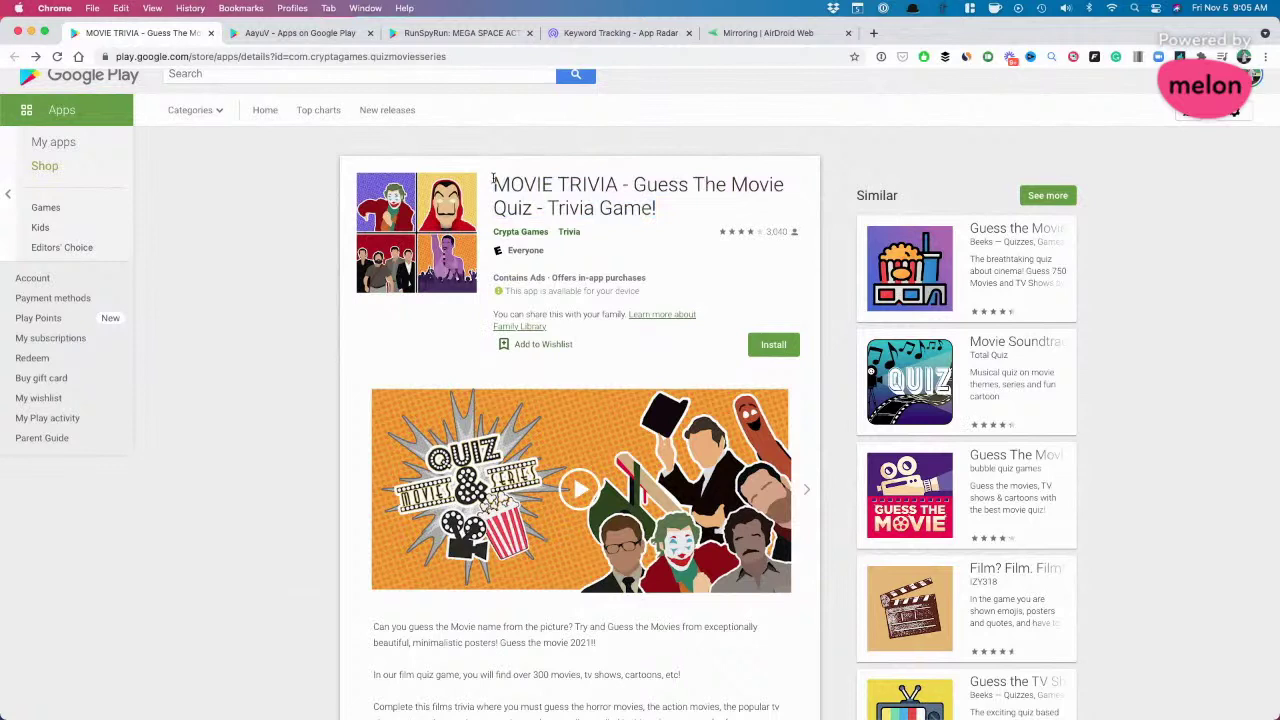
drag(495, 183, 650, 209)
click(791, 248)
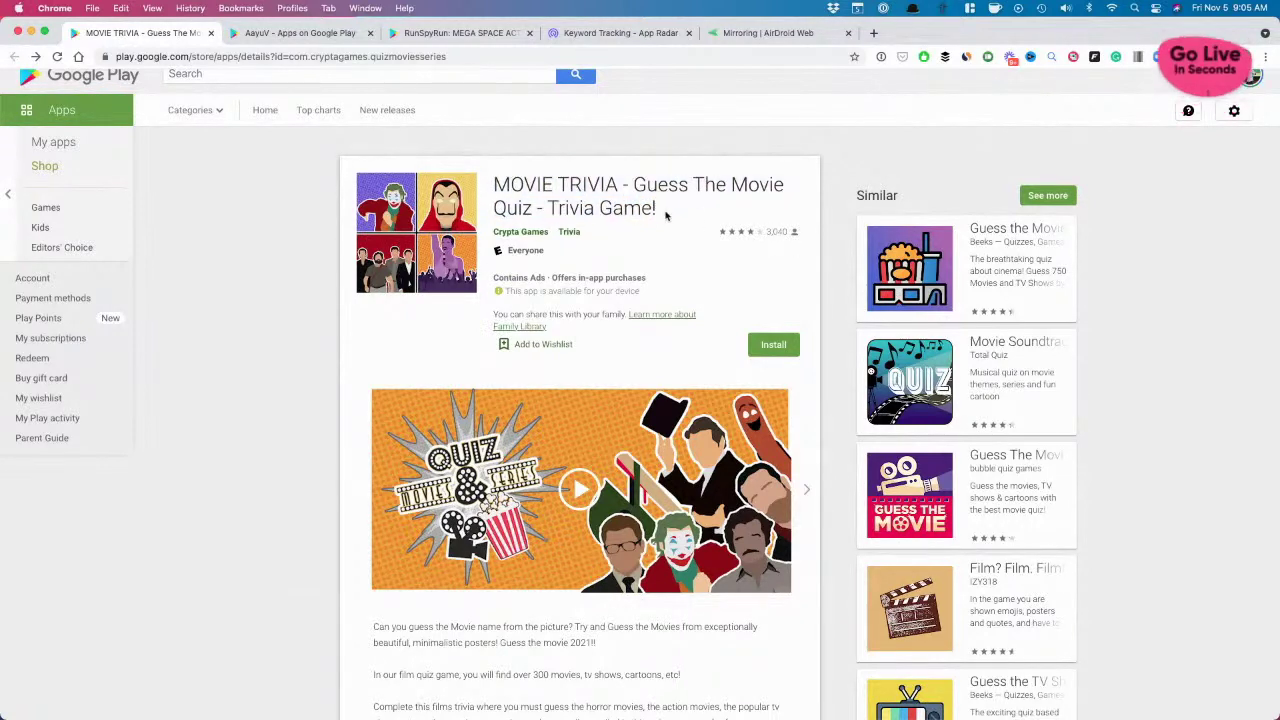
drag(614, 183, 497, 182)
click(565, 210)
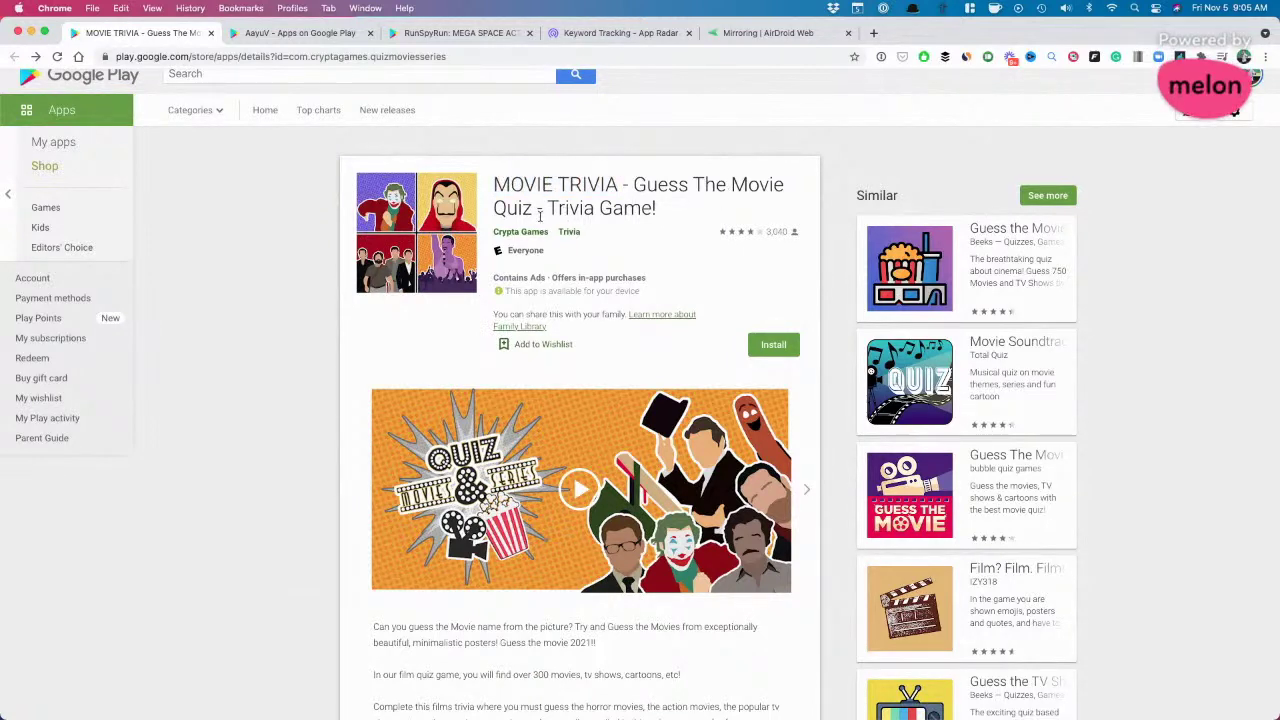
Step: Enlarge the listing page by two zoom levels and read through the app's long description
scroll(619, 306, down, 1)
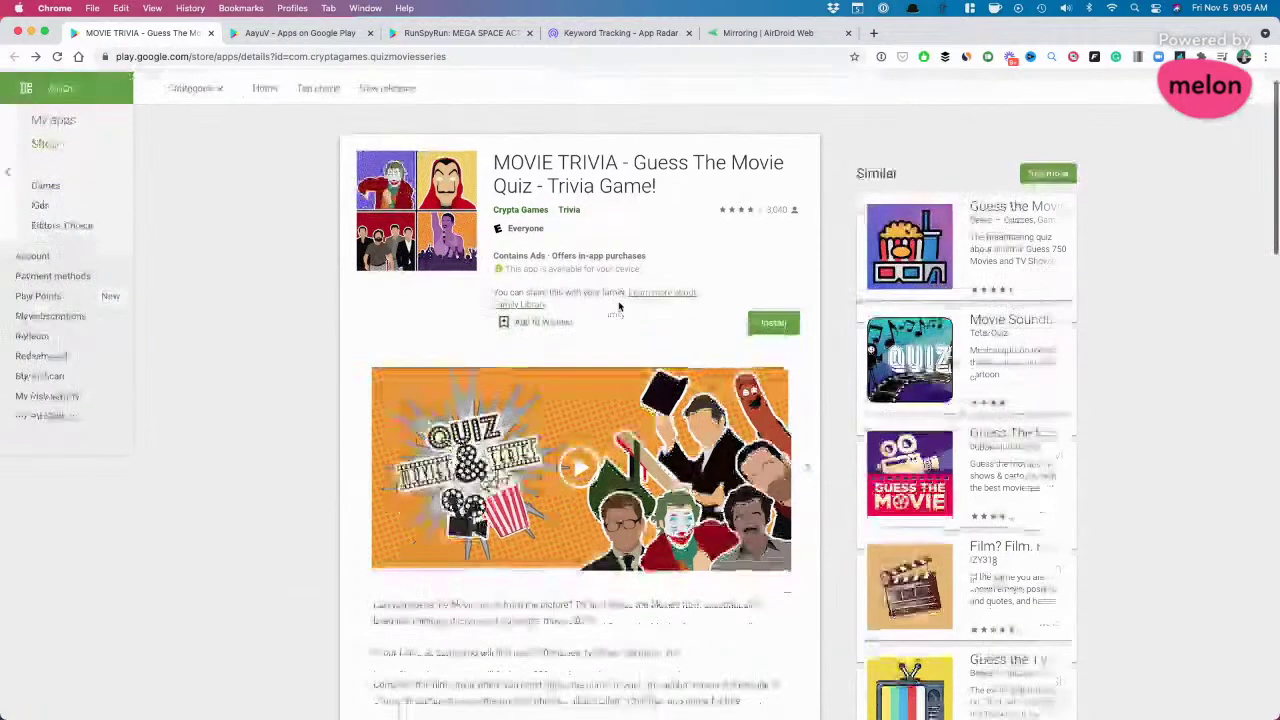
scroll(619, 306, down, 2)
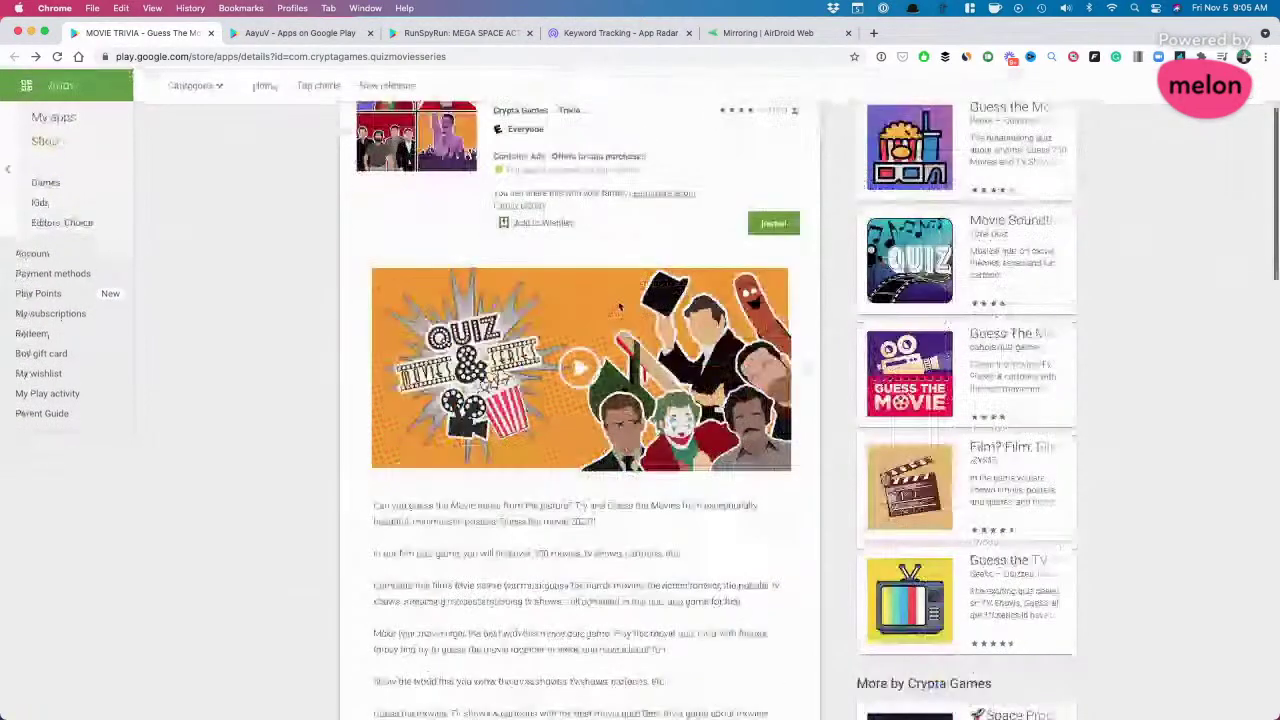
scroll(545, 293, down, 5)
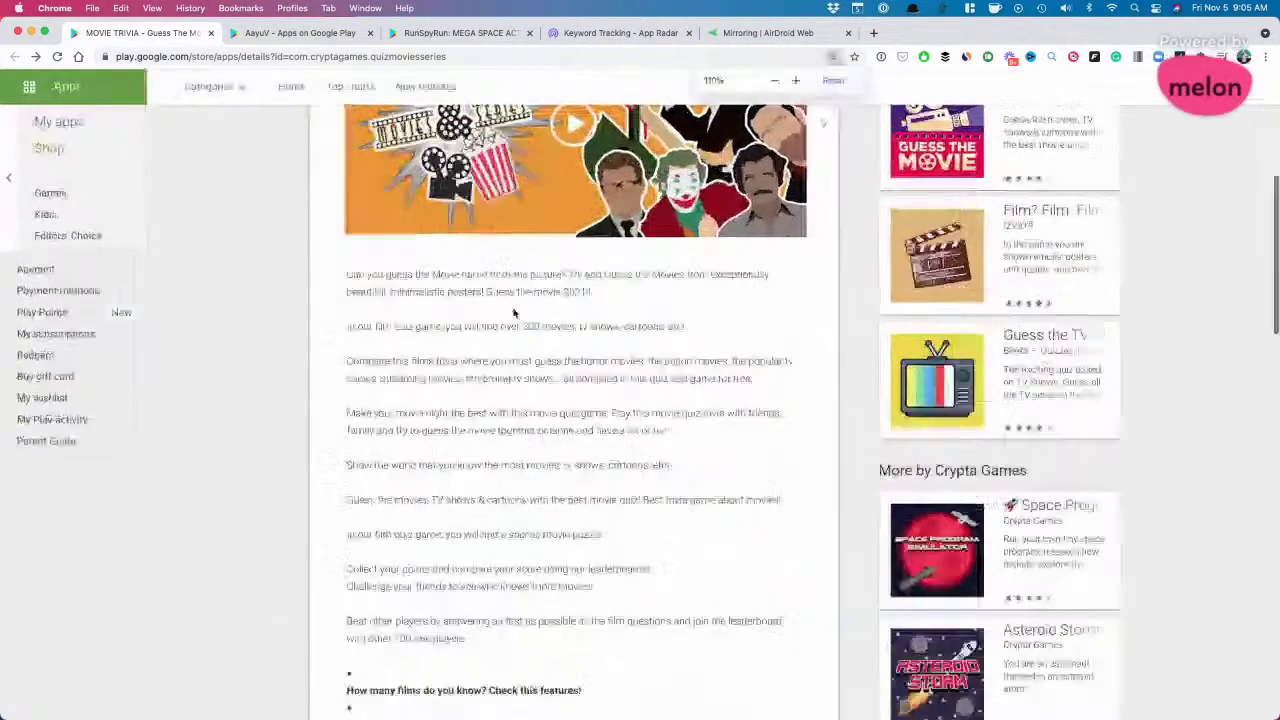
key(super+equal)
key(super+equal)
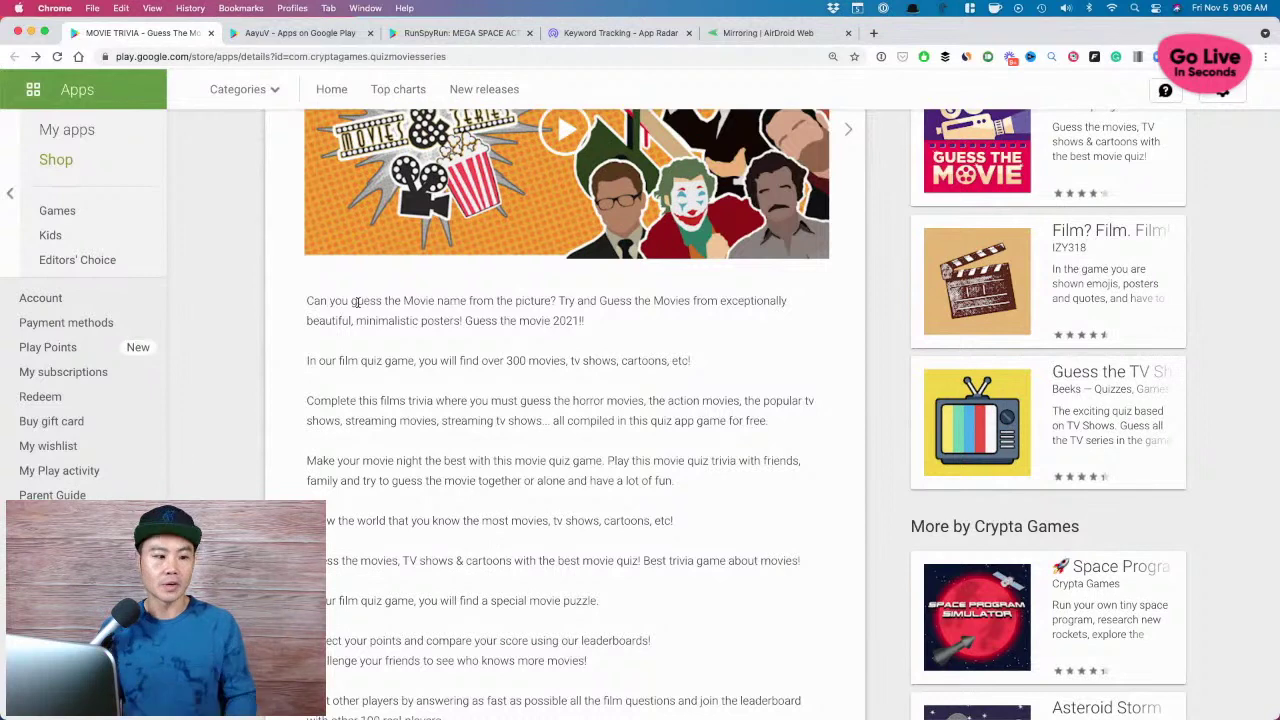
scroll(345, 340, down, 3)
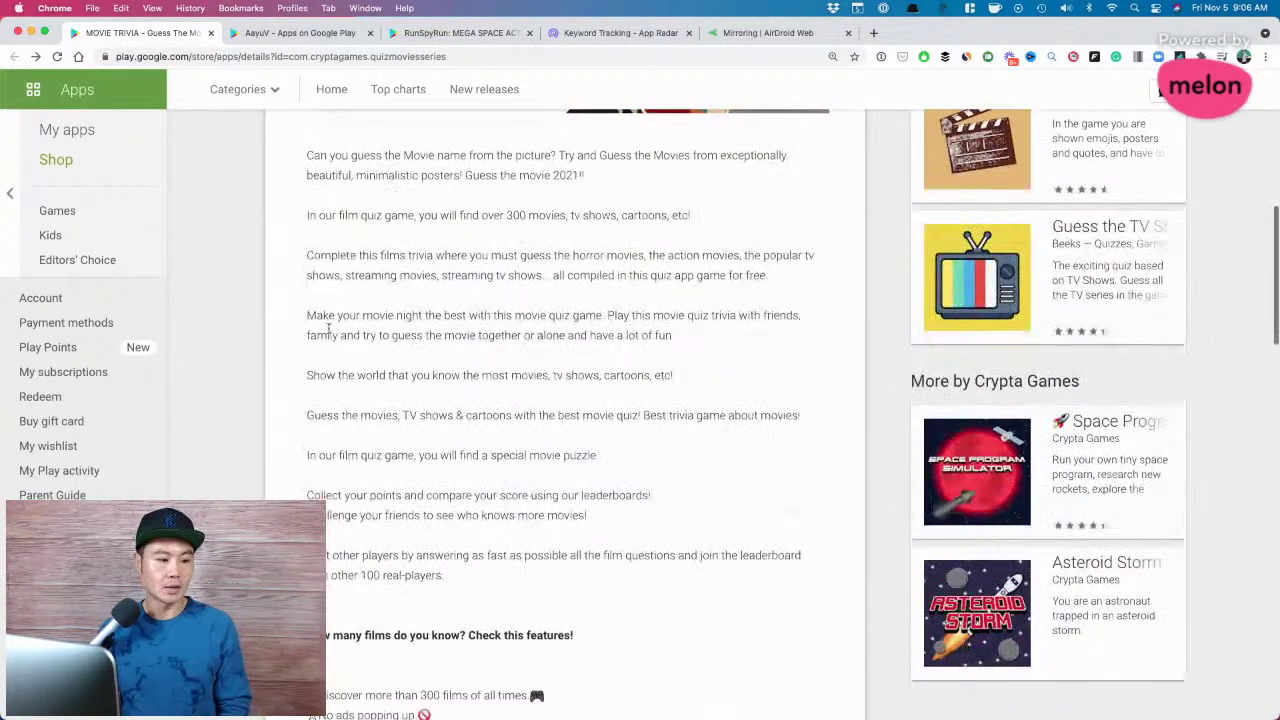
scroll(332, 370, down, 5)
Step: Inspect the HTML markup of the bold heading "How many films do you know? Check this features!" in the description
drag(306, 360, 585, 366)
right_click(536, 365)
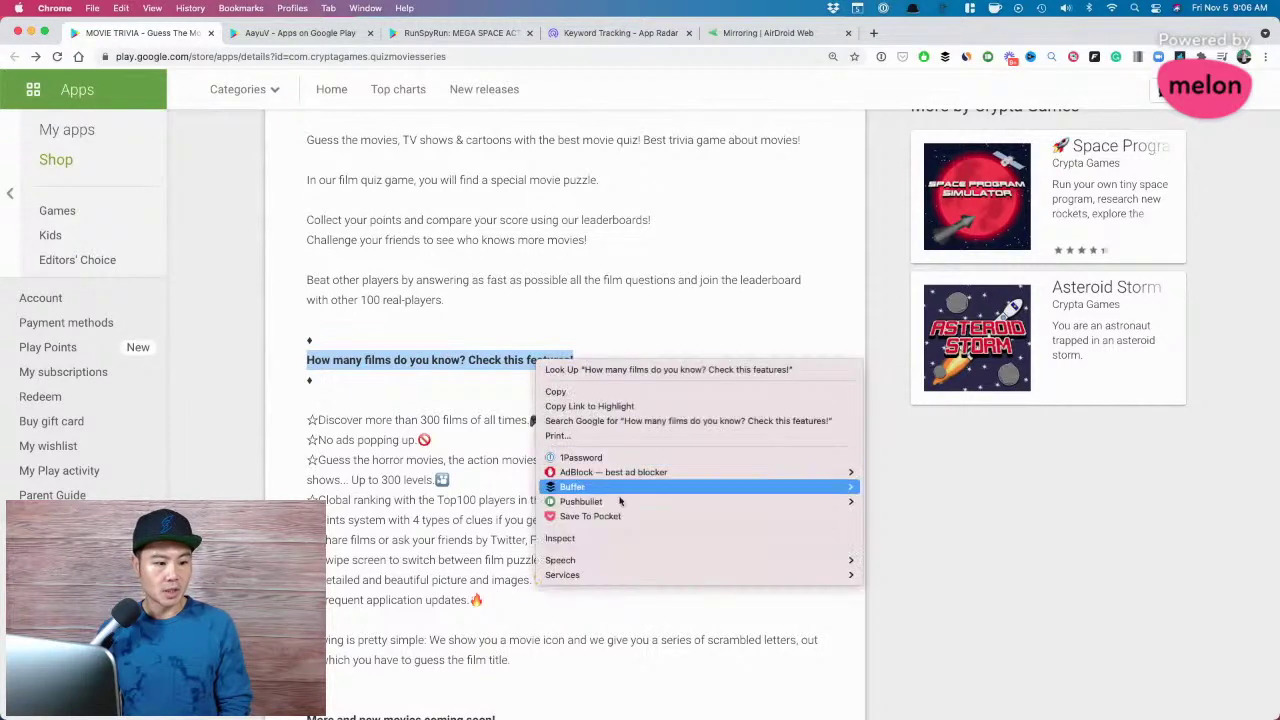
click(609, 535)
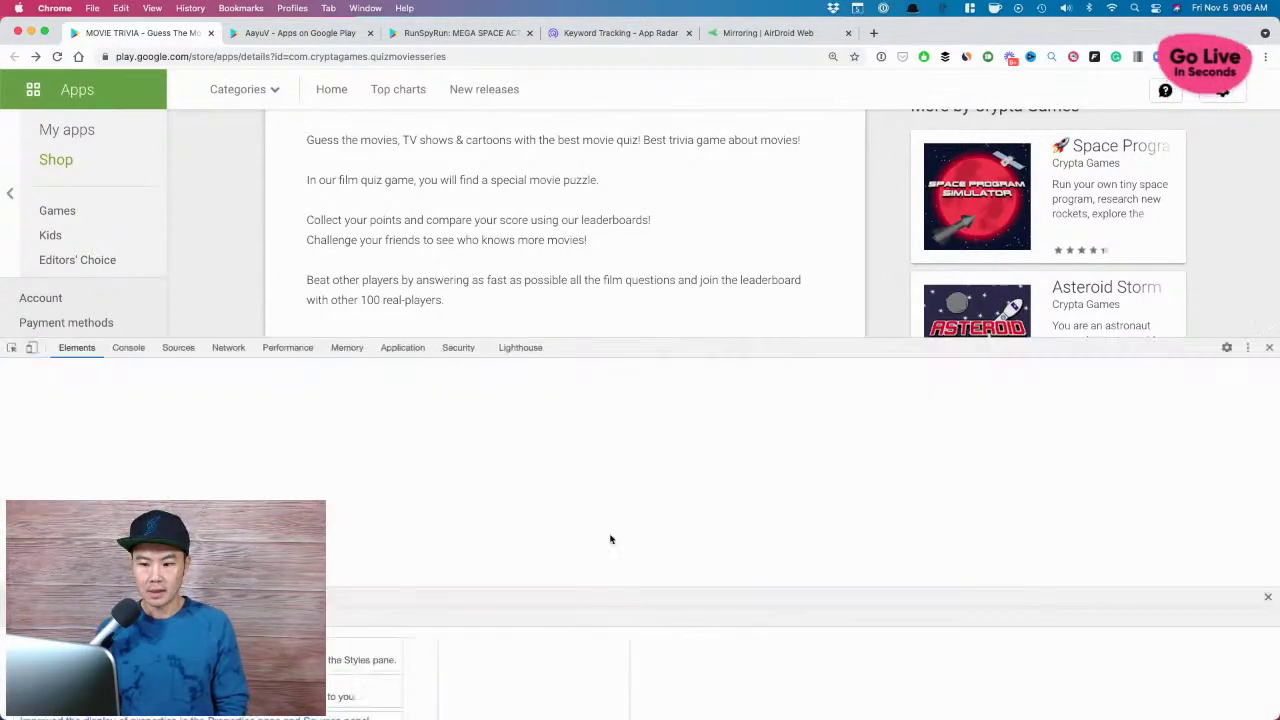
scroll(1100, 480, down, 2)
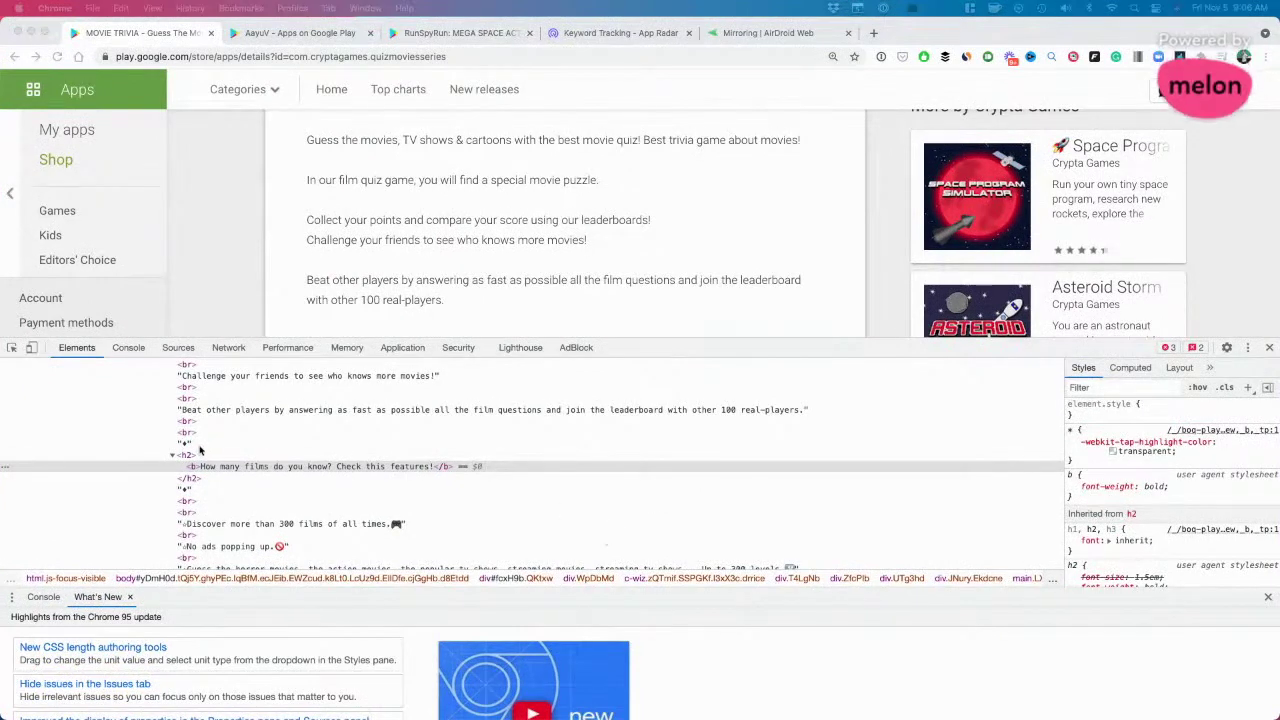
click(199, 464)
Step: Compare the listing's description text with the tracked keywords in App Radar
scroll(380, 306, up, 4)
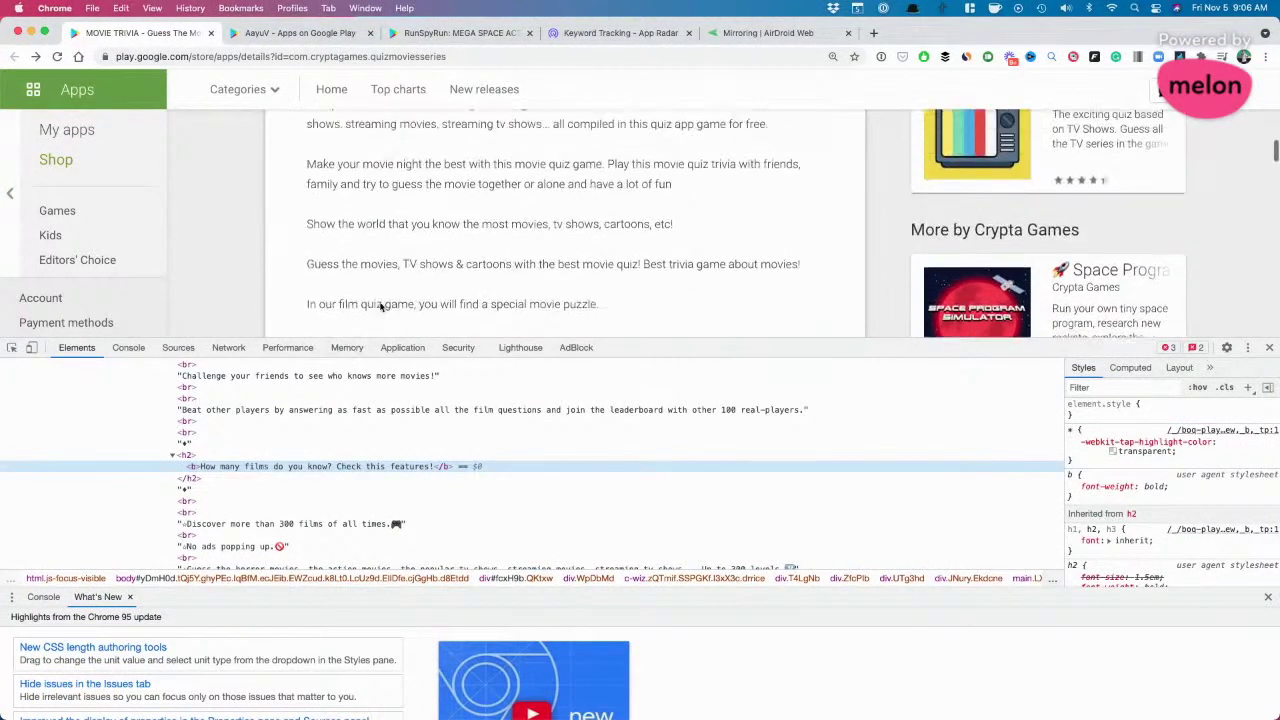
scroll(380, 307, down, 8)
scroll(380, 307, up, 4)
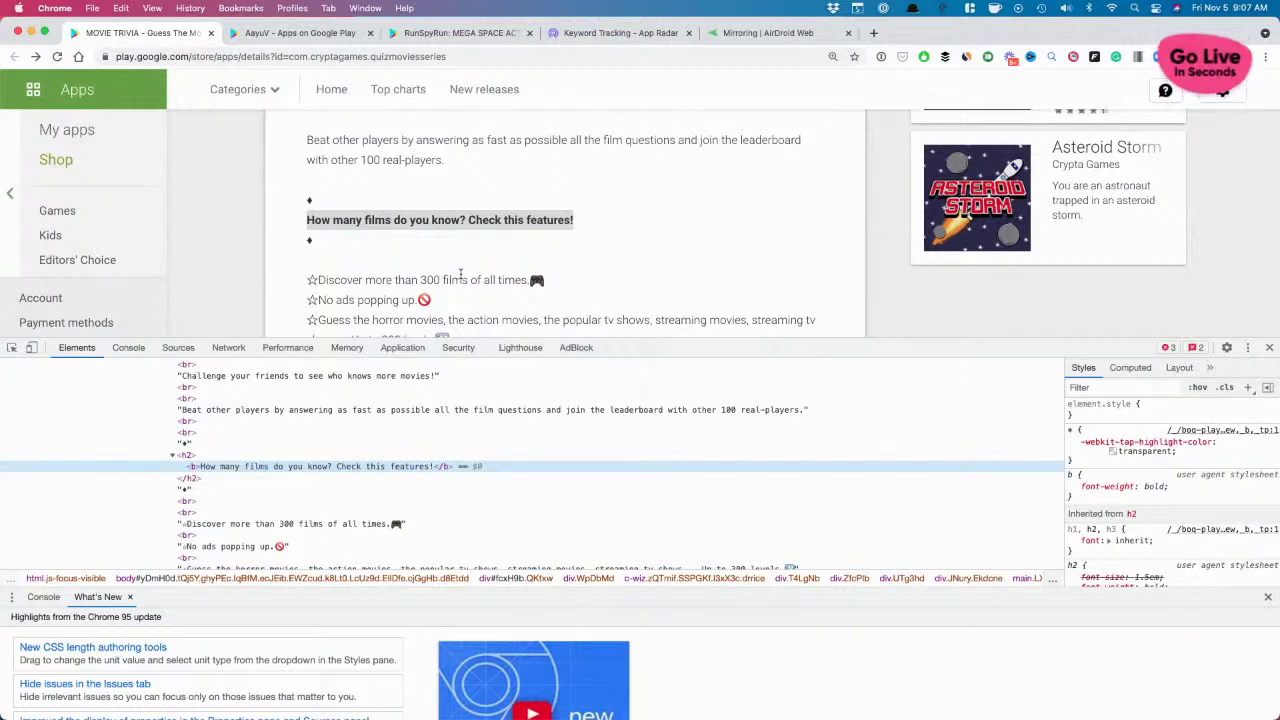
scroll(460, 274, down, 3)
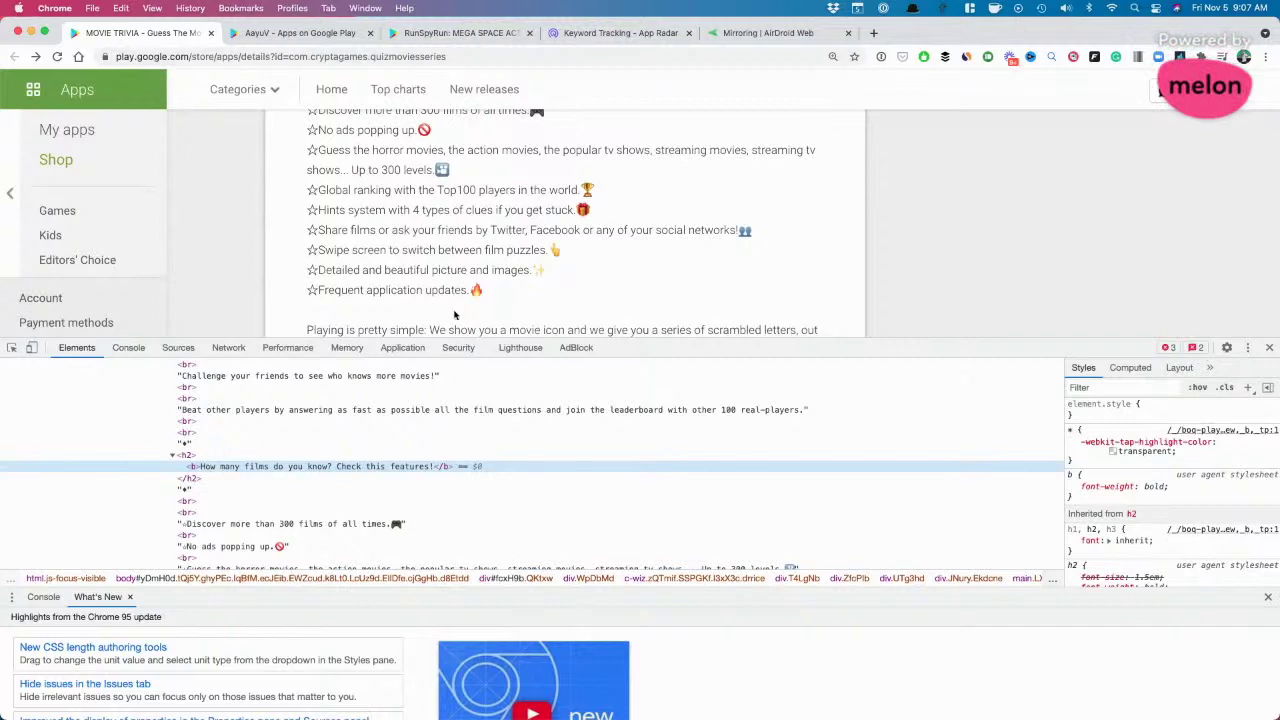
click(655, 33)
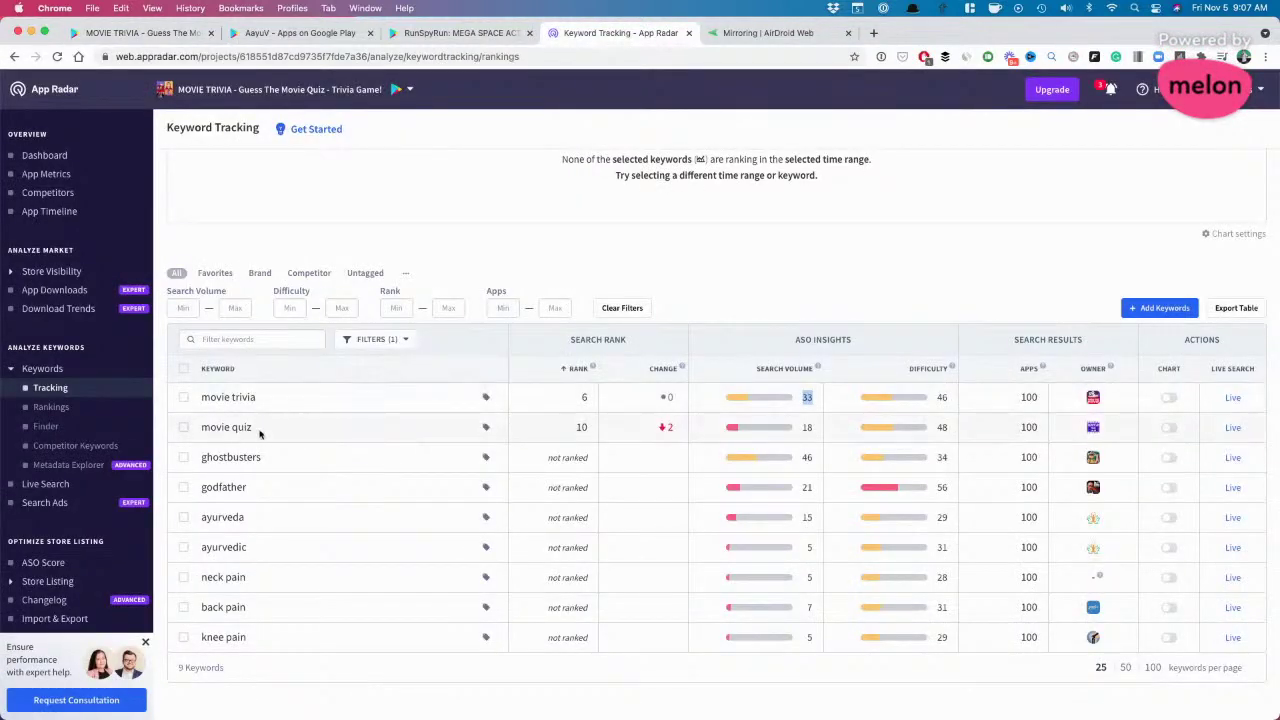
click(779, 467)
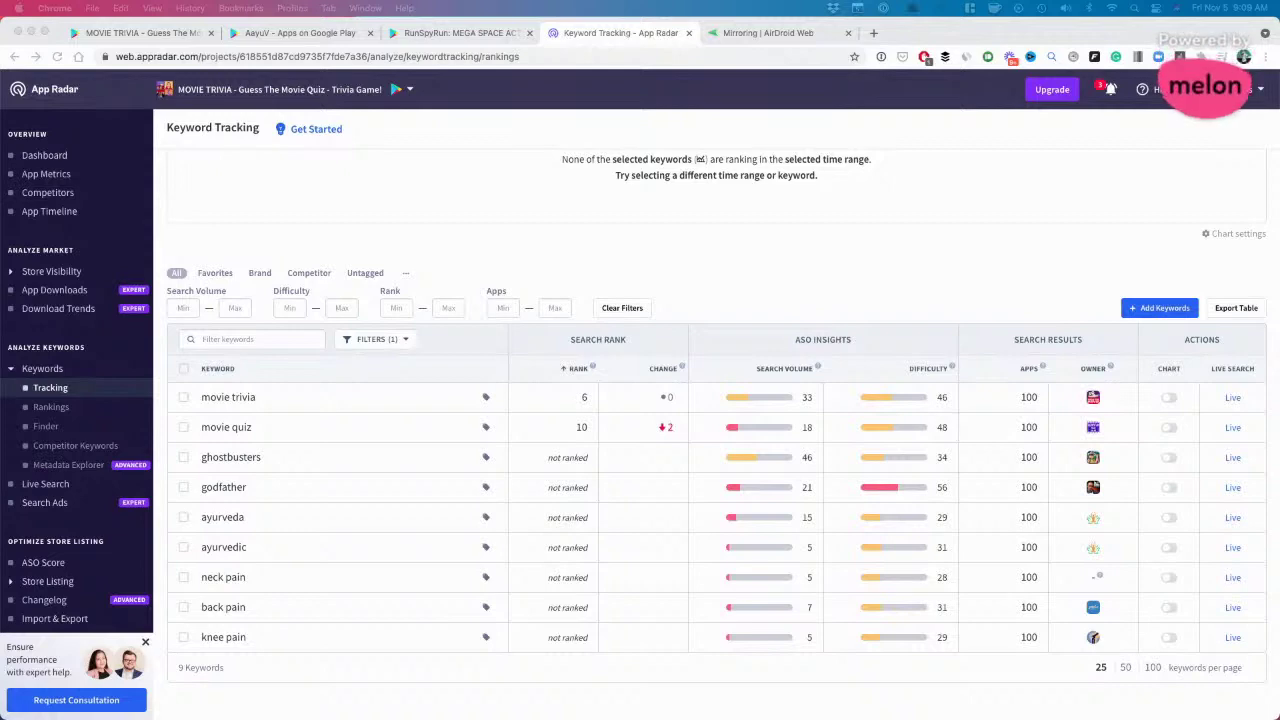
Step: Return to the MOVIE TRIVIA listing on Google Play and close the developer tools
click(163, 33)
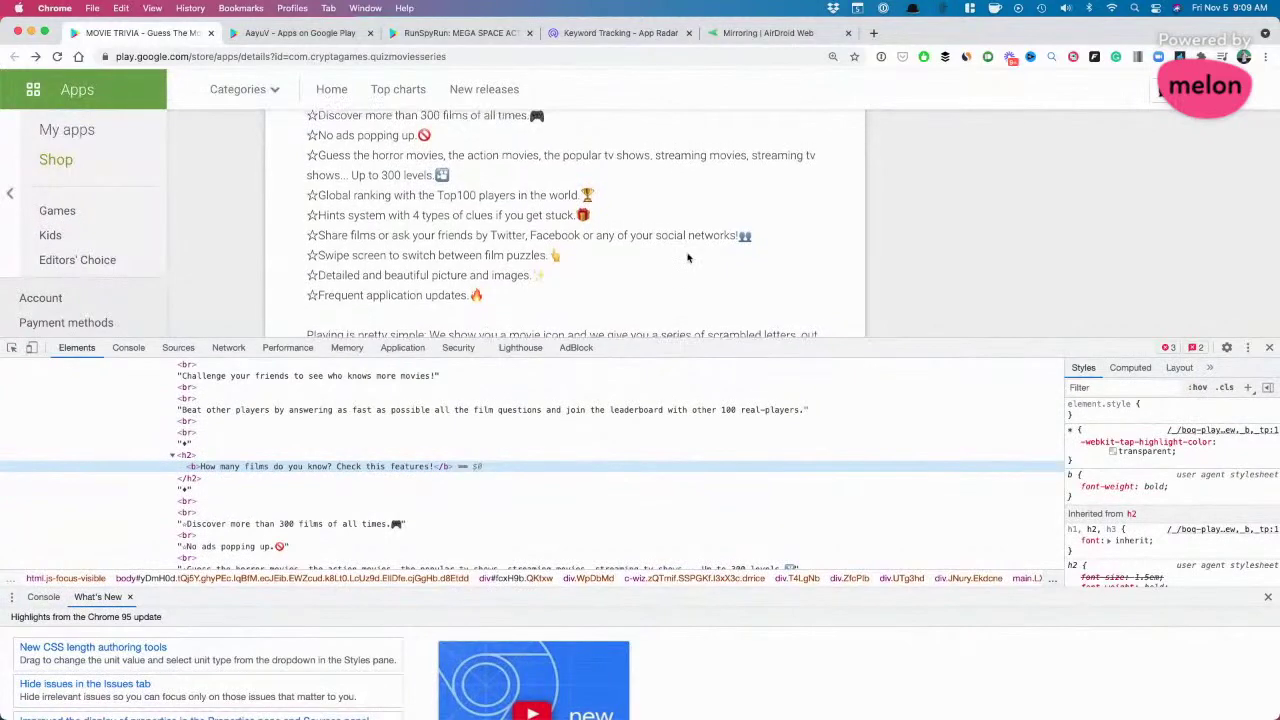
scroll(687, 254, up, 5)
scroll(687, 254, up, 5)
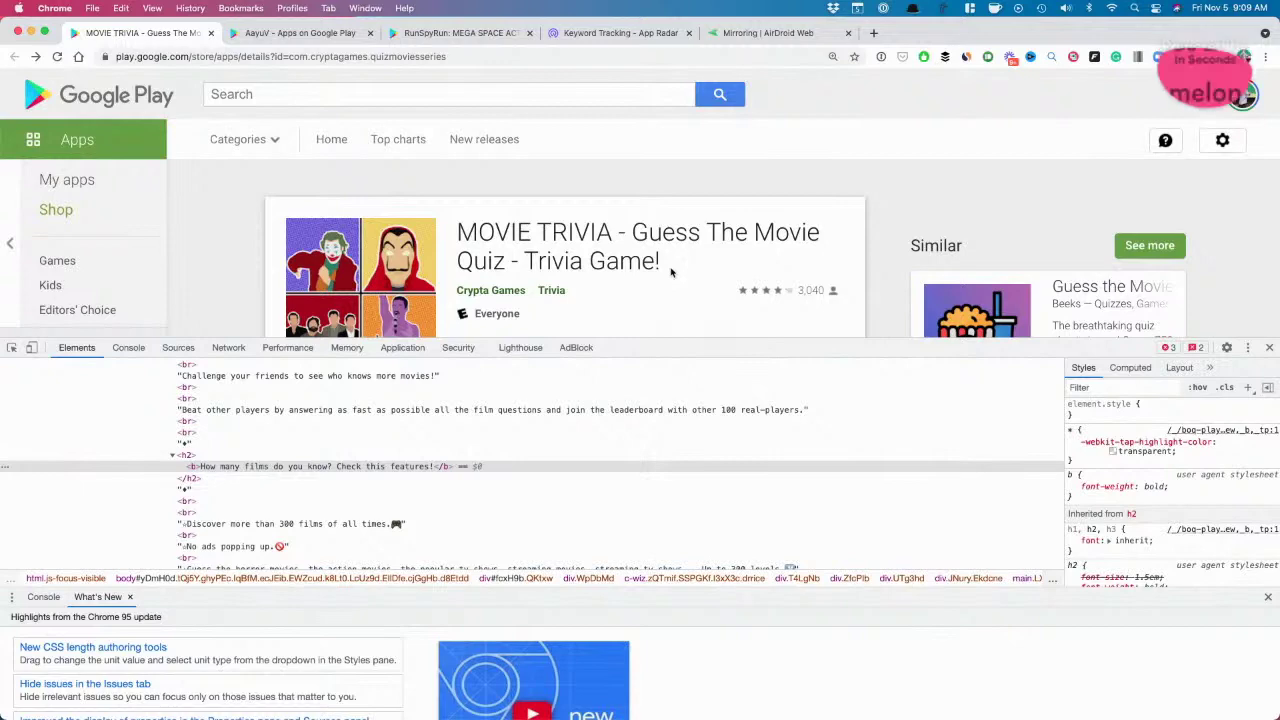
click(1271, 347)
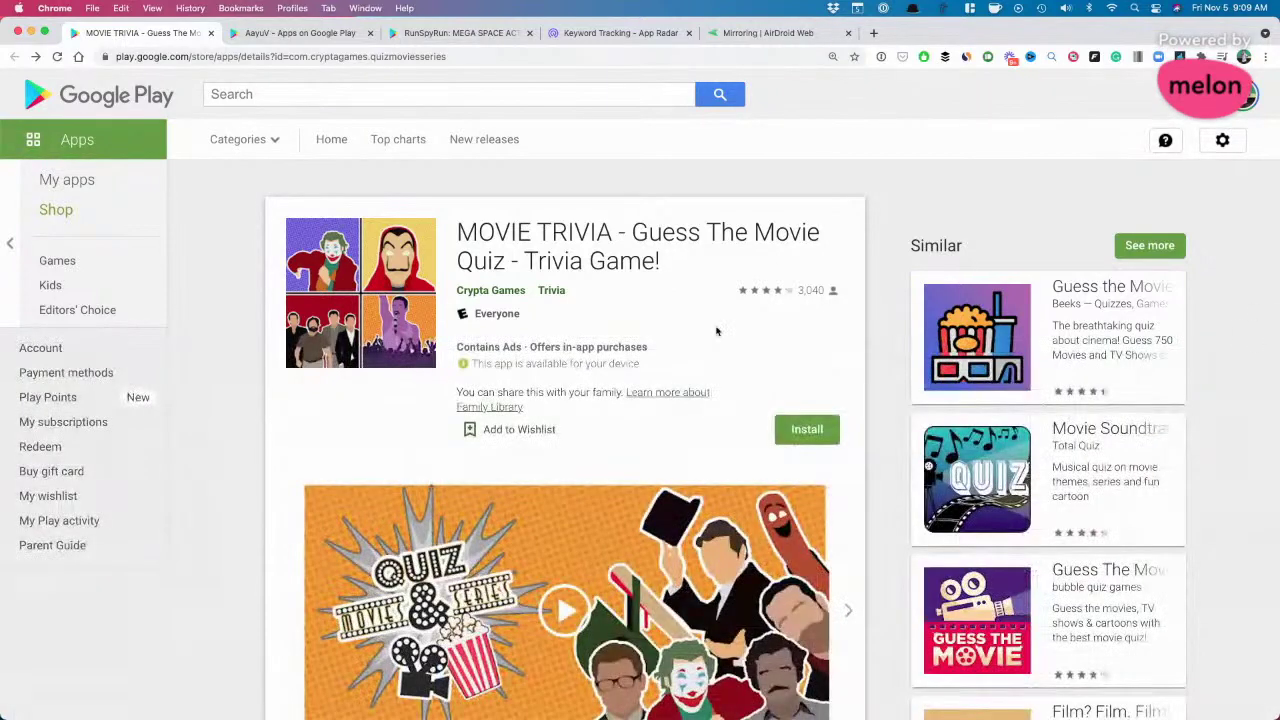
scroll(714, 329, down, 2)
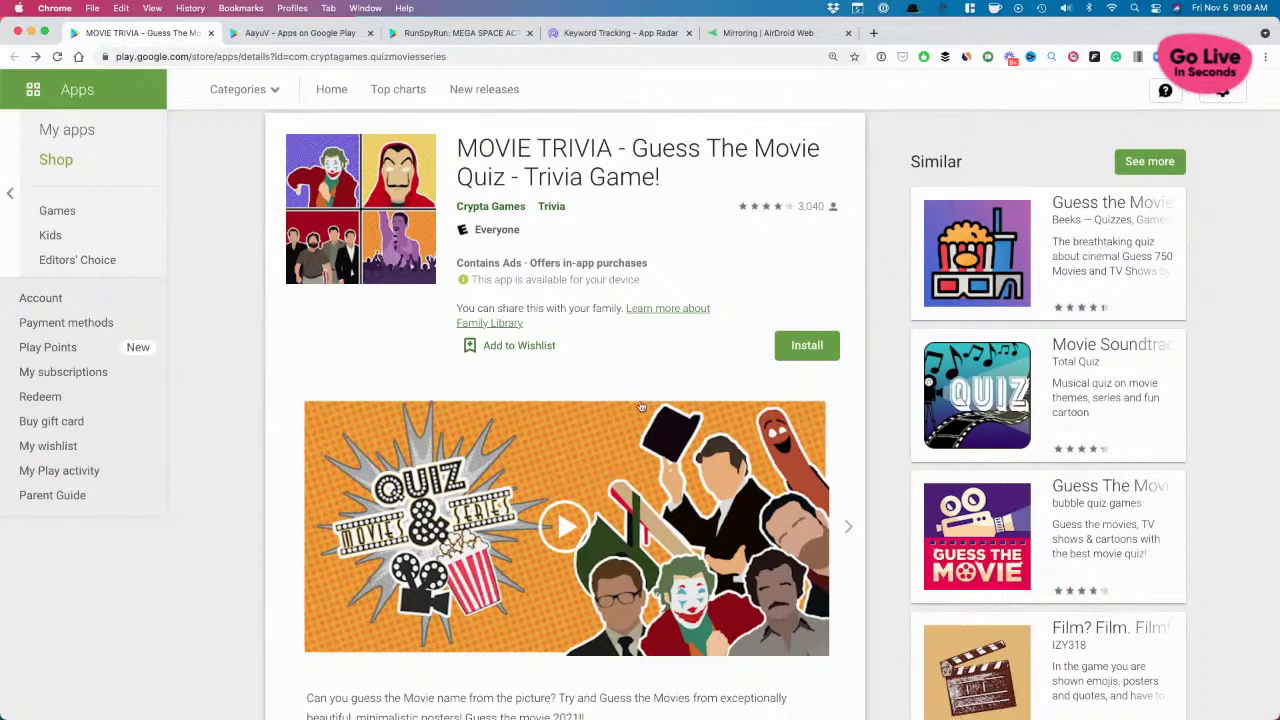
Step: Switch to App Radar and highlight the keyword "movie trivia" and its search volume
click(621, 33)
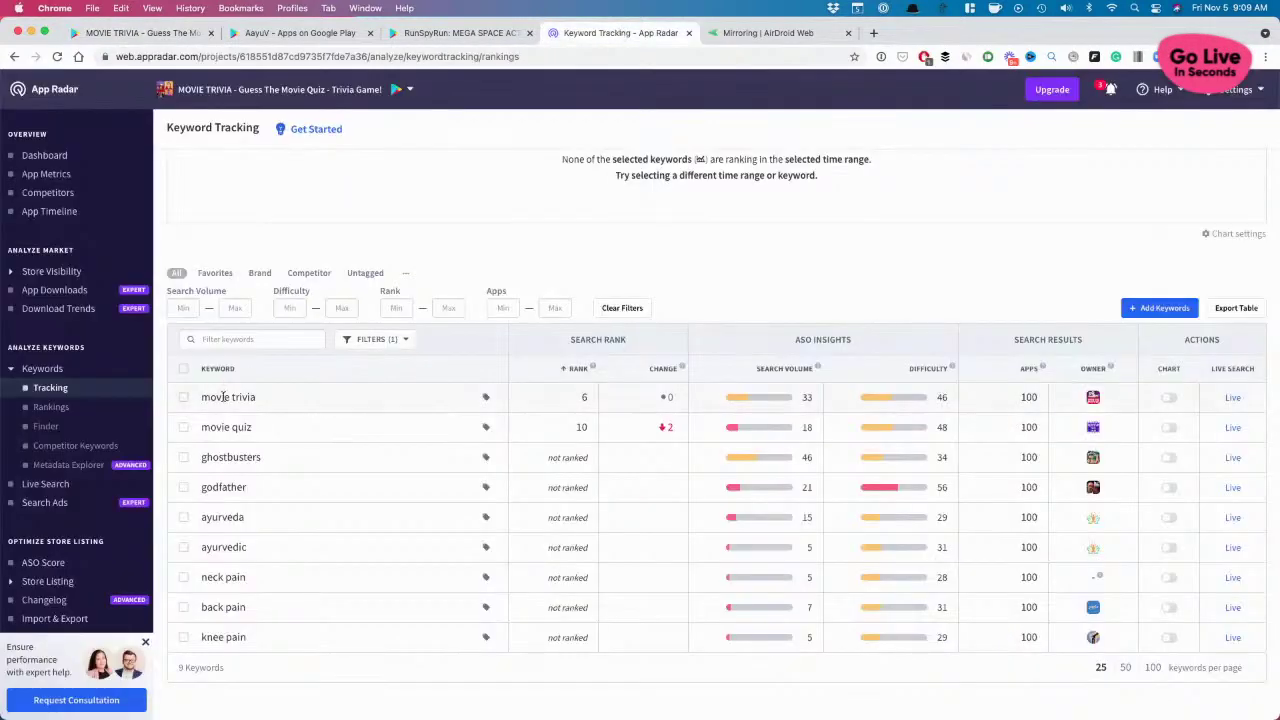
drag(257, 397, 197, 399)
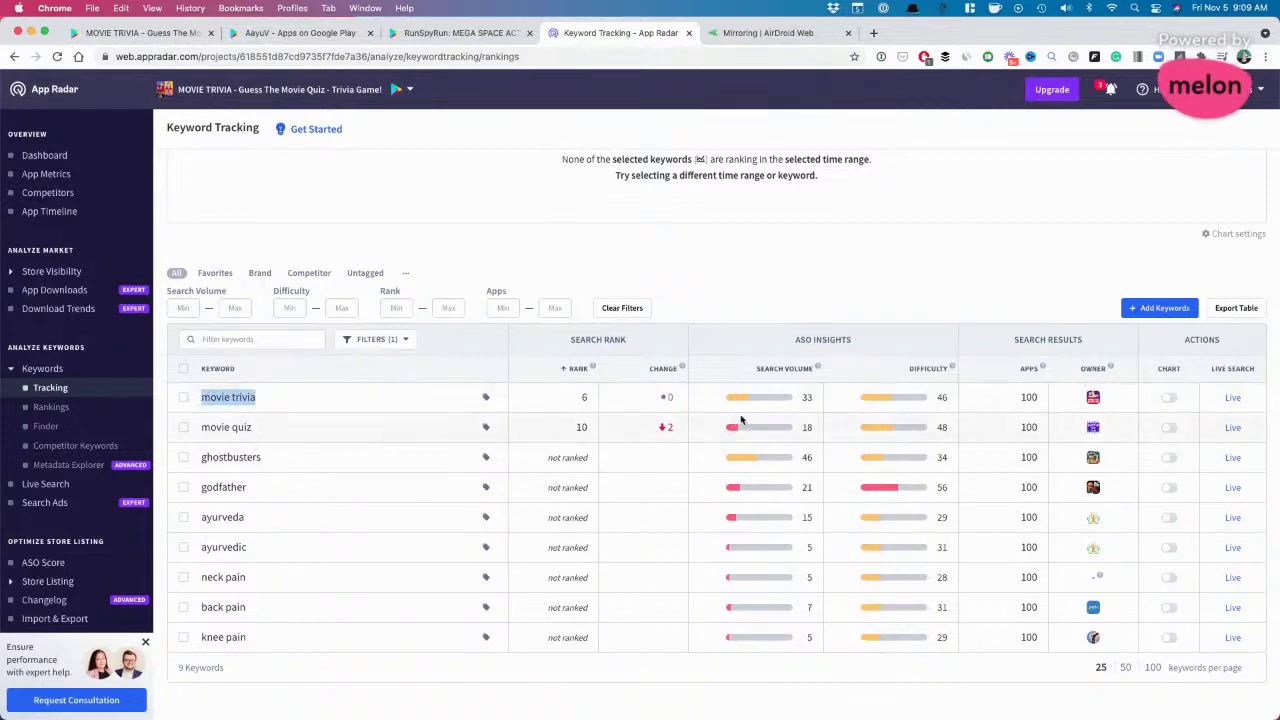
double_click(806, 397)
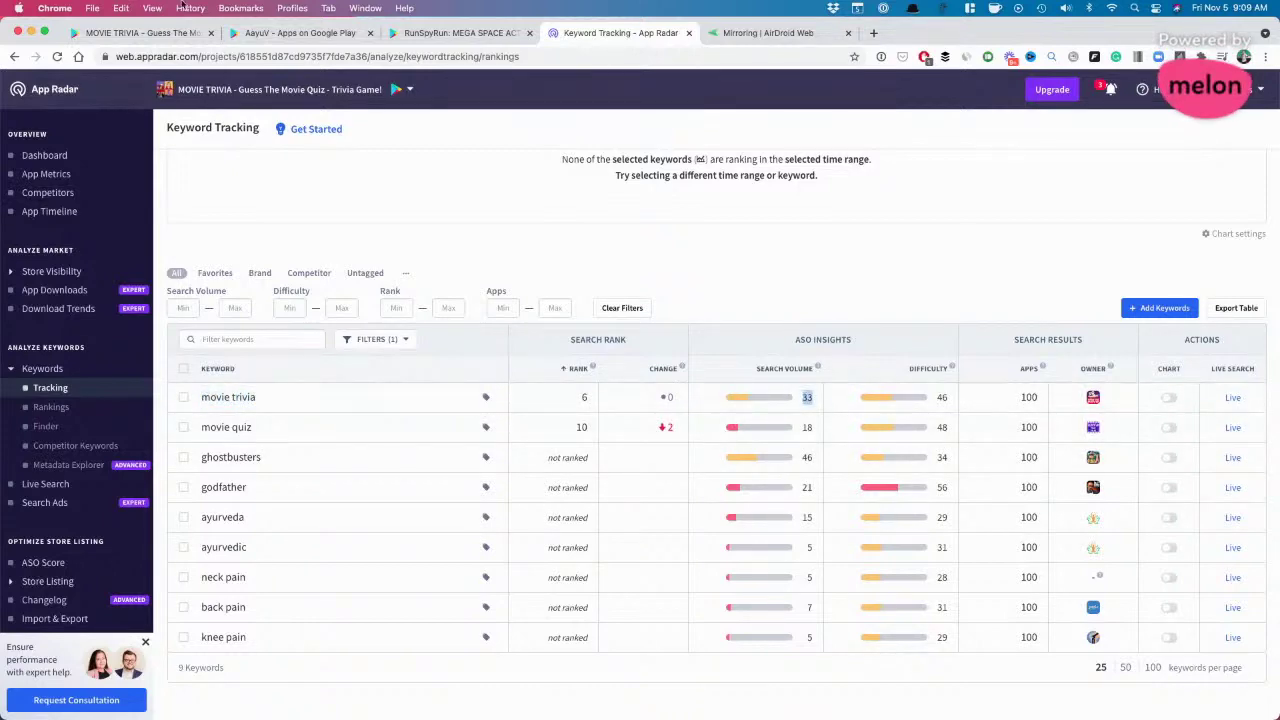
Step: Go back to the Google Play listing and examine the app title, highlighting its opening phrase "MOVIE TRIVIA" and the full title
click(140, 33)
mouse_move(600, 150)
mouse_down()
mouse_move(456, 143)
mouse_move(619, 148)
mouse_up()
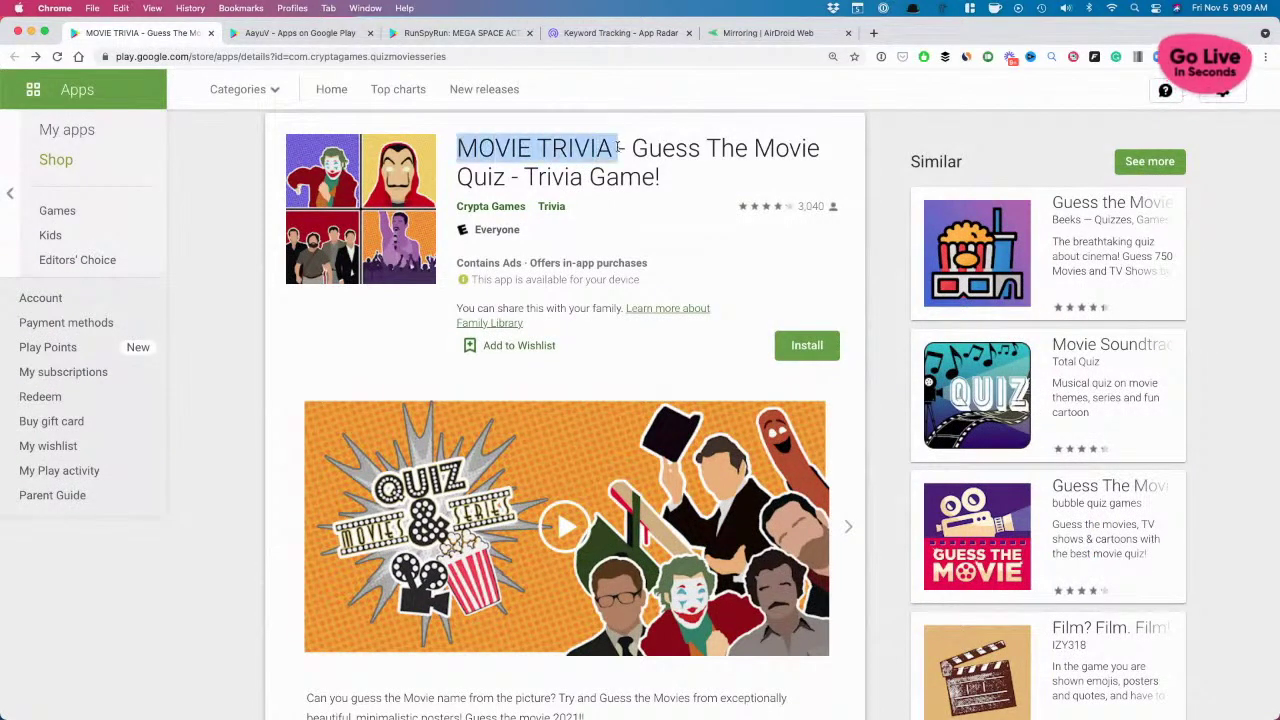
click(645, 152)
drag(705, 147, 673, 183)
click(614, 150)
click(674, 183)
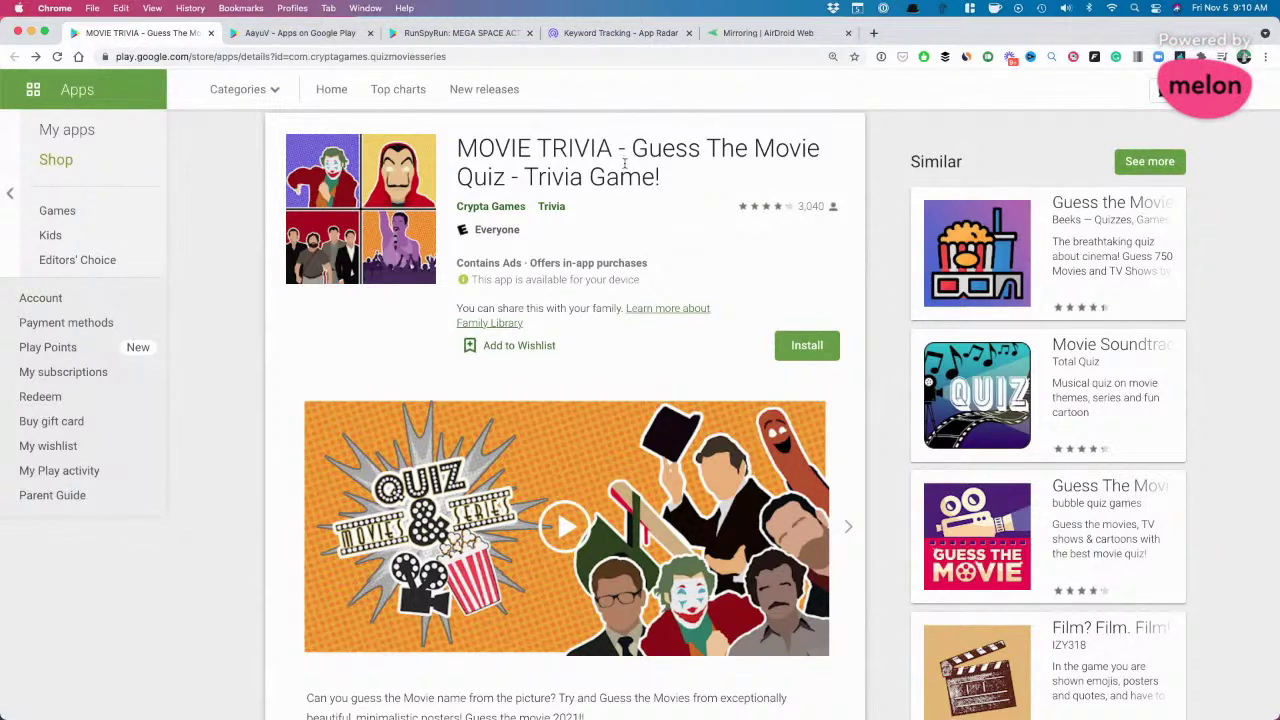
drag(660, 176, 456, 148)
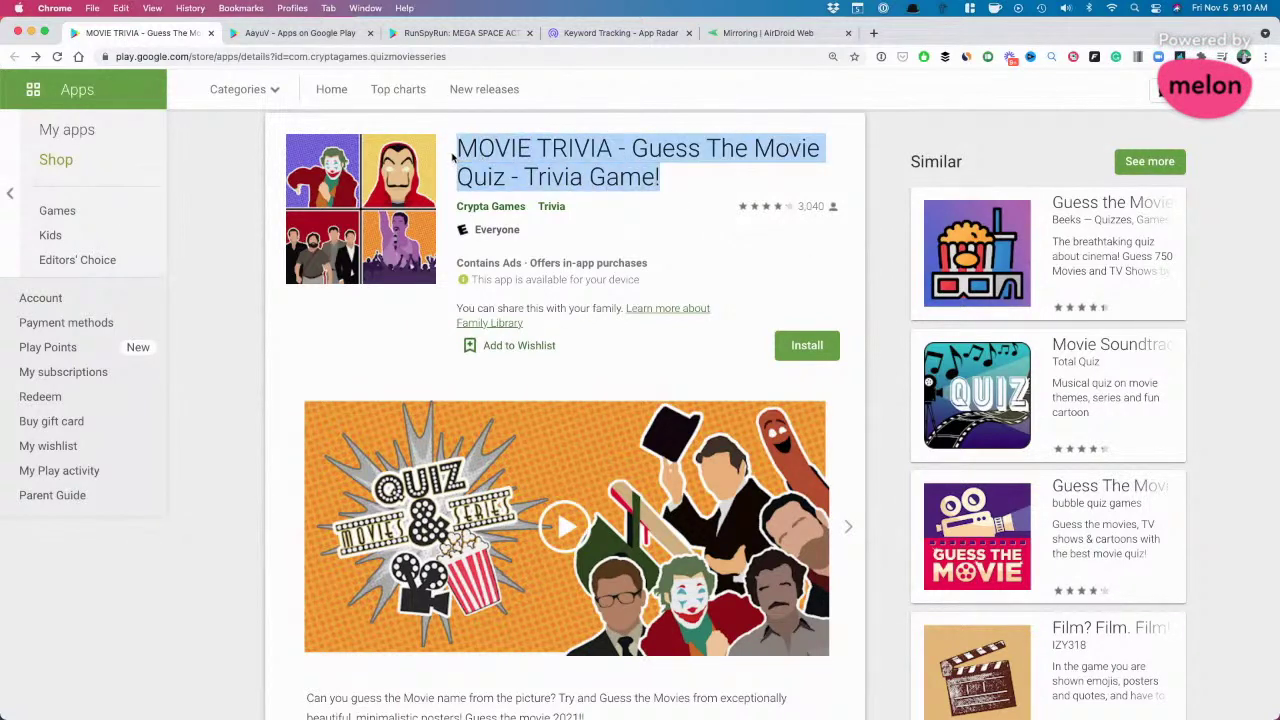
click(452, 150)
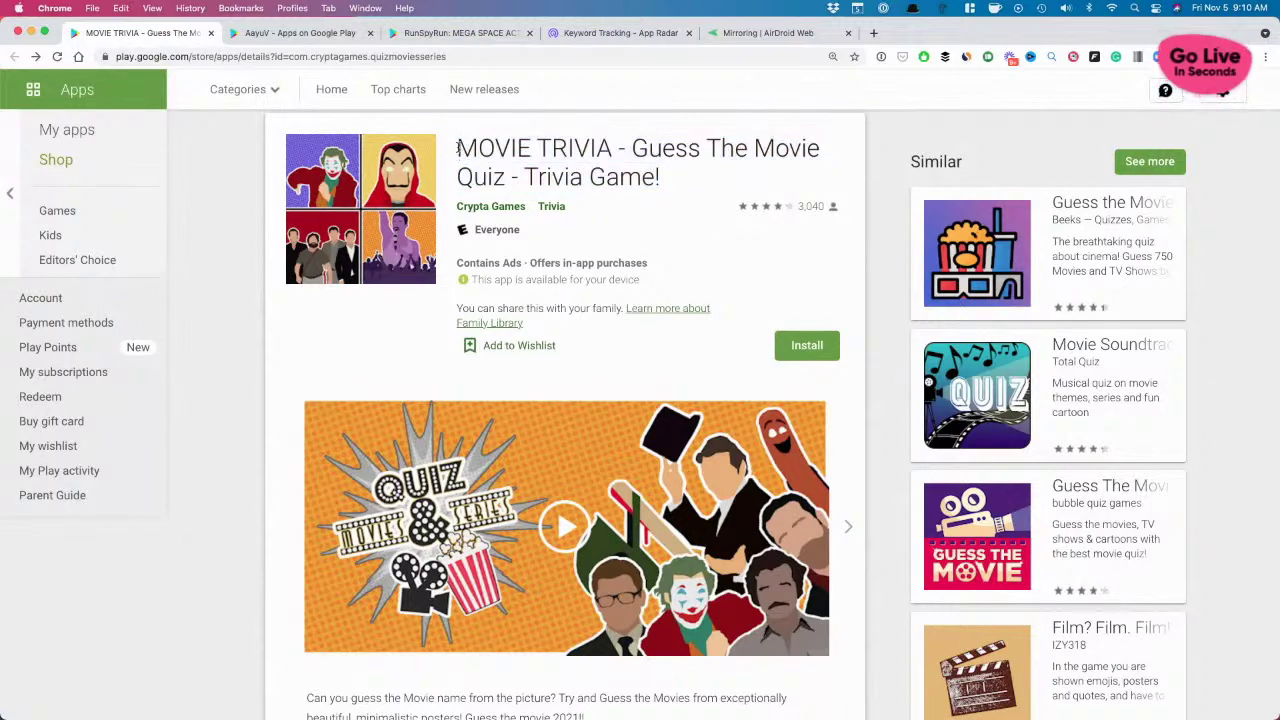
drag(456, 148, 606, 146)
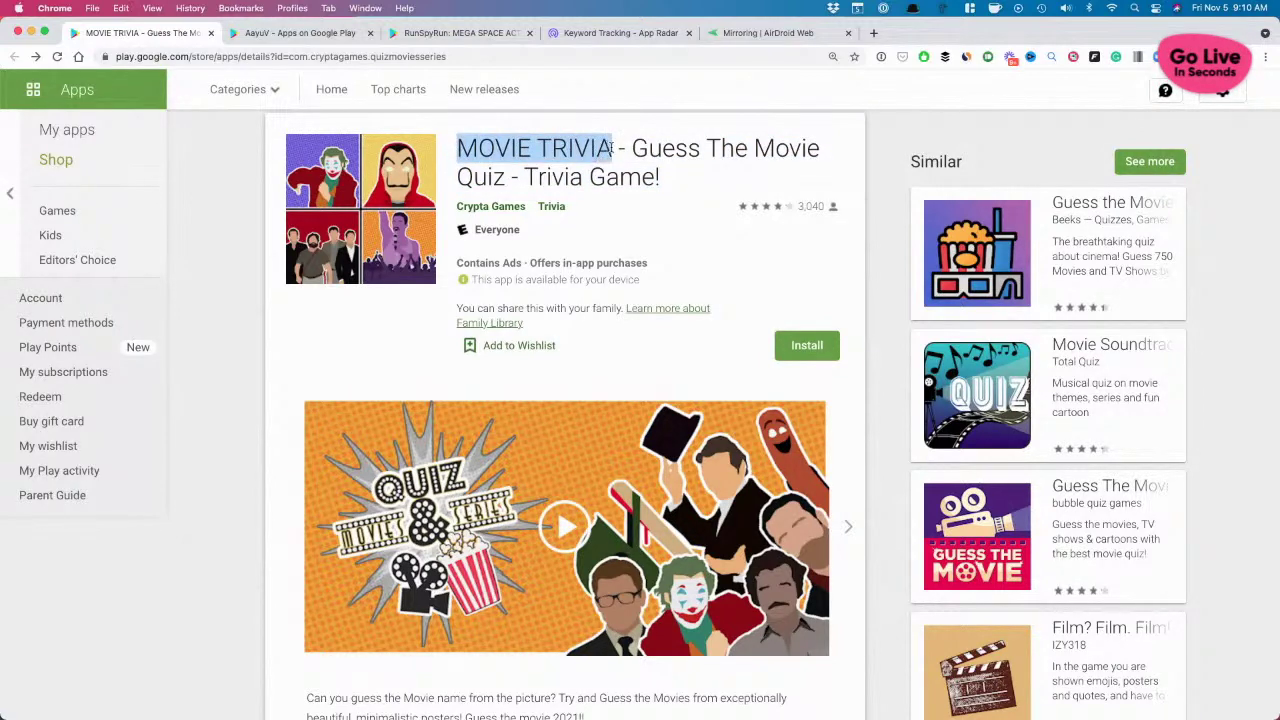
click(610, 148)
Step: Open the promo video of the MOVIE TRIVIA listing
scroll(574, 316, down, 3)
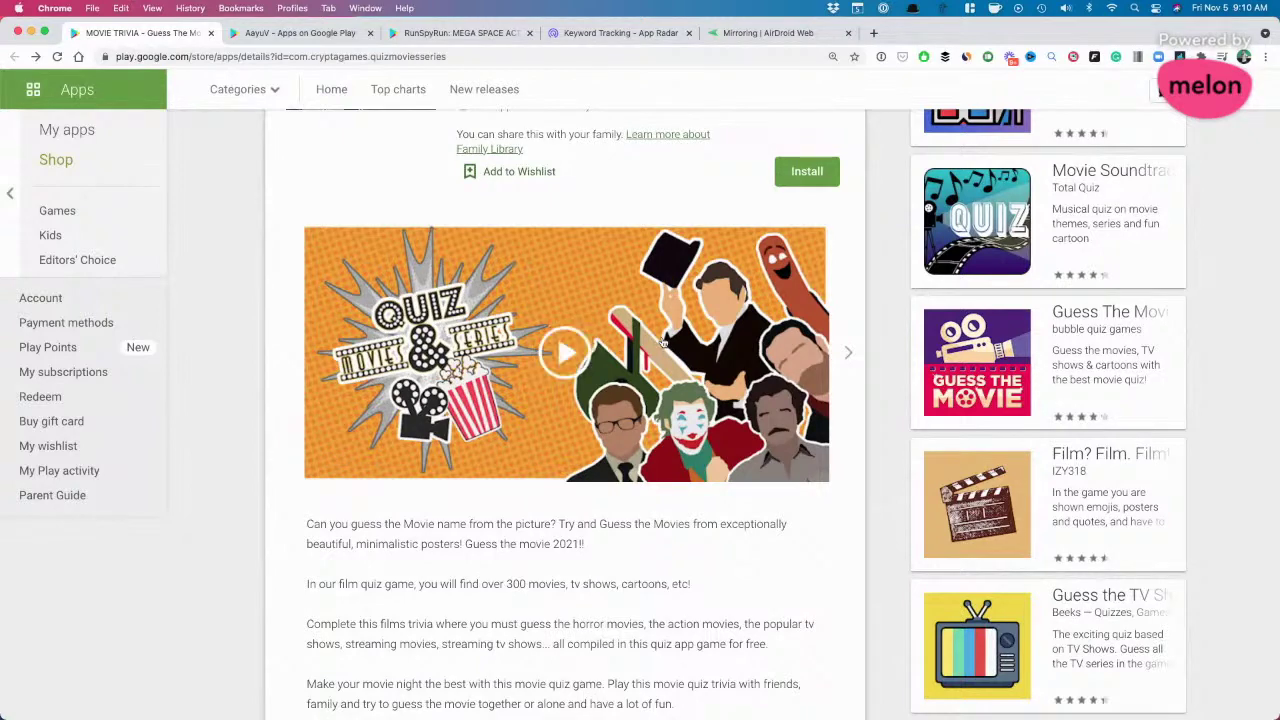
click(553, 376)
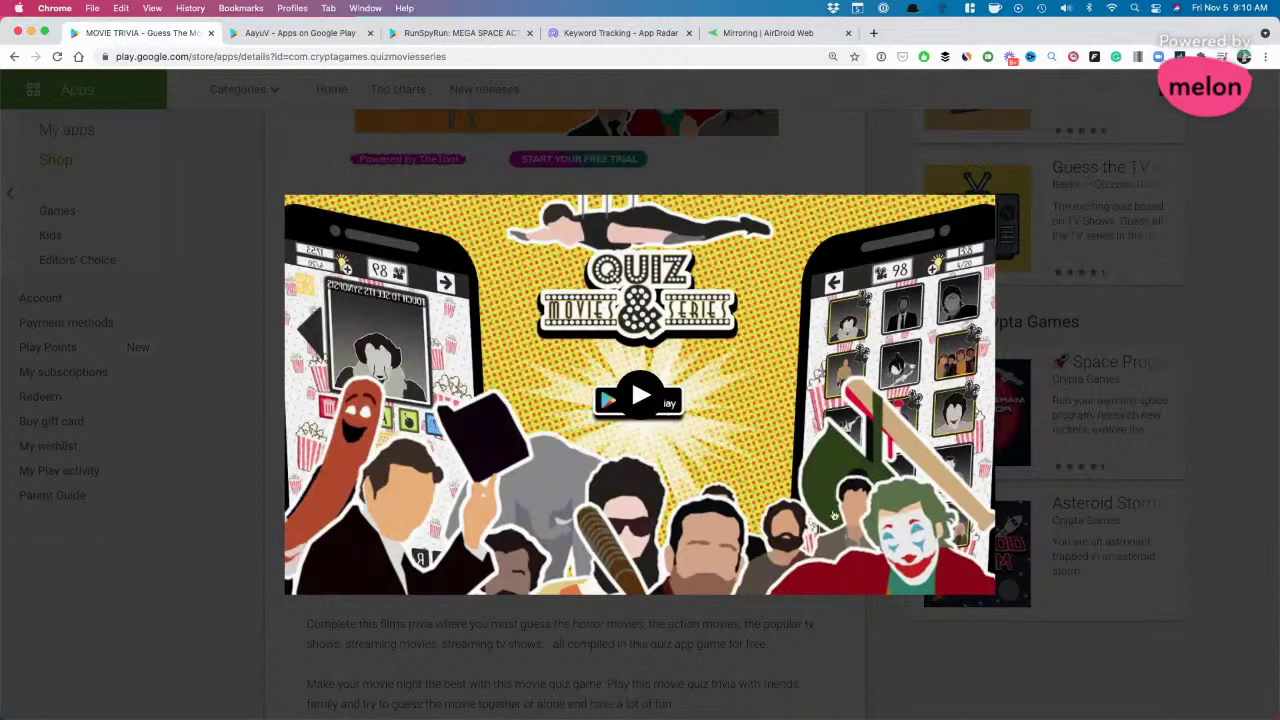
Step: Play the promo video, copy its URL and open it on YouTube in a new browser tab
click(655, 408)
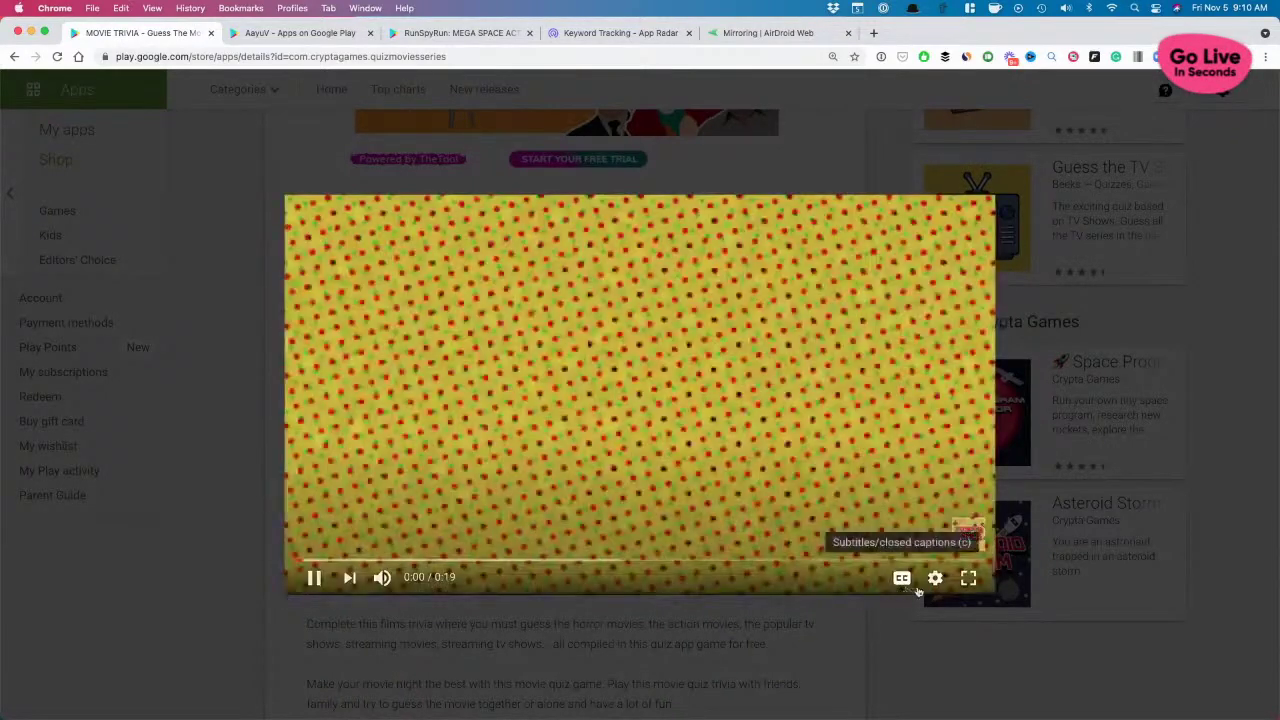
right_click(872, 515)
click(857, 421)
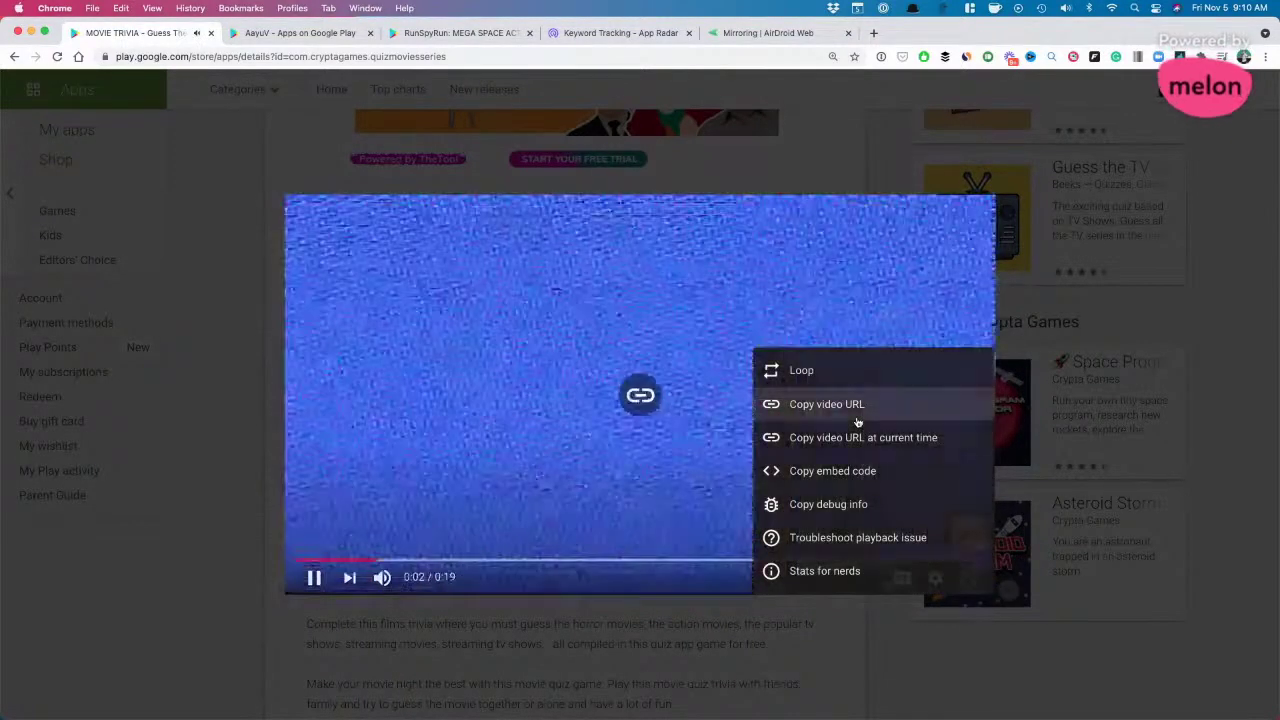
click(873, 33)
key(super+v)
key(Return)
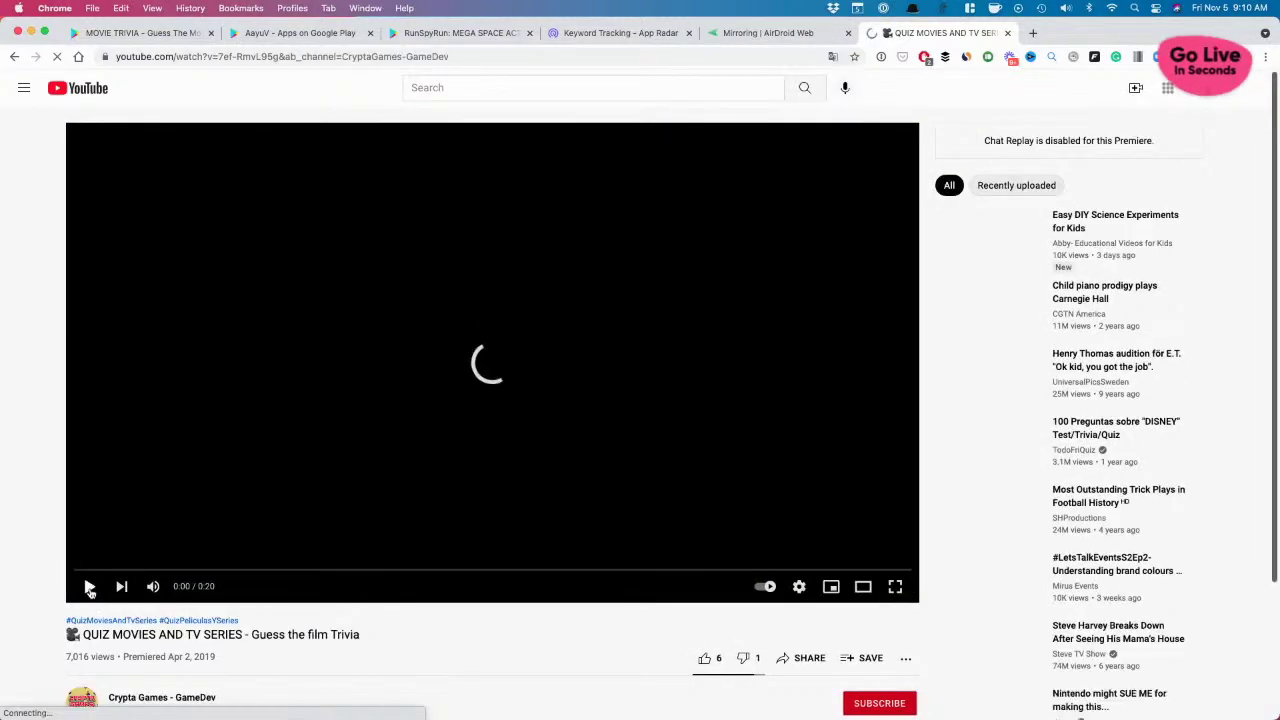
click(89, 587)
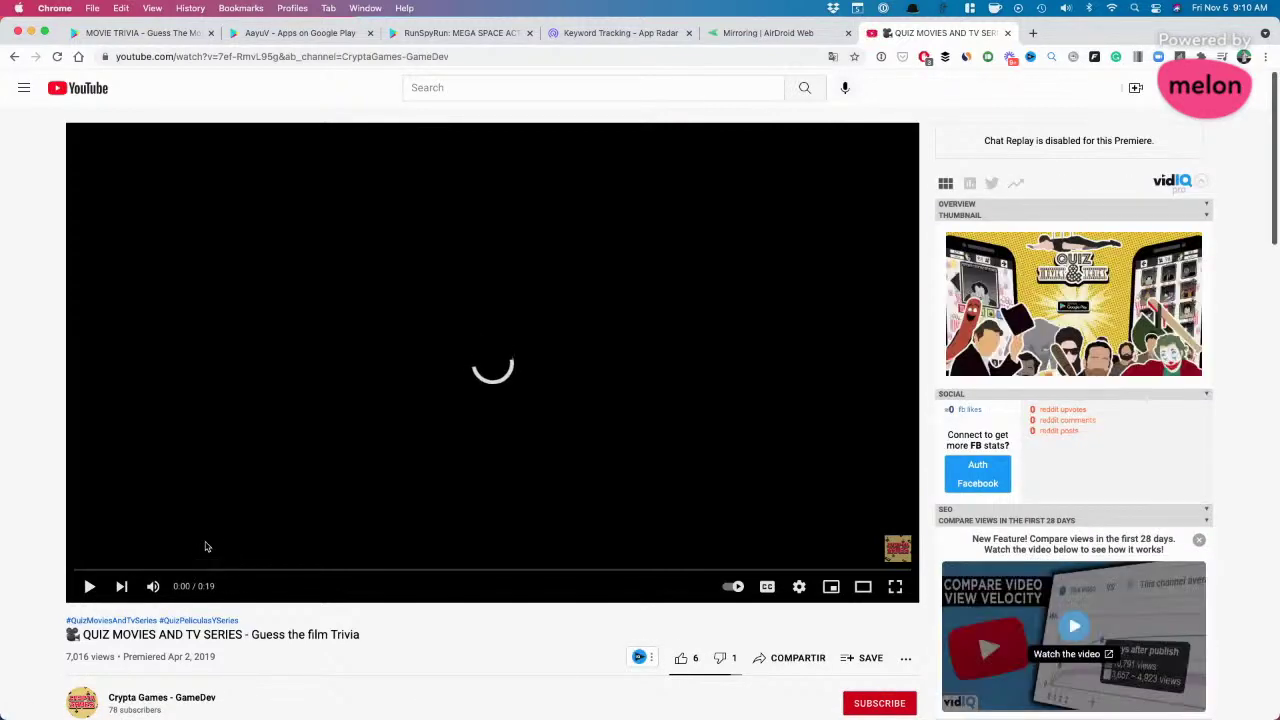
Step: Expand the YouTube video's description and examine its full text, highlighting the opening passage from "trending movies"
scroll(213, 412, down, 3)
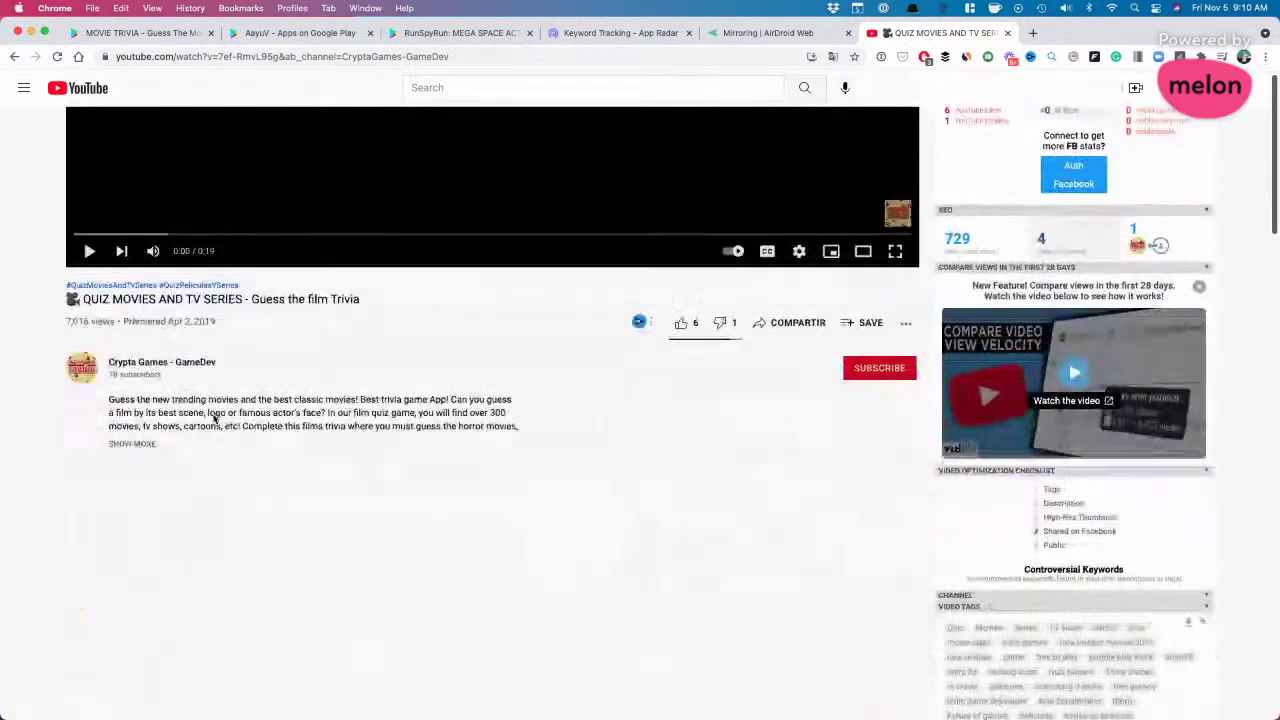
click(131, 447)
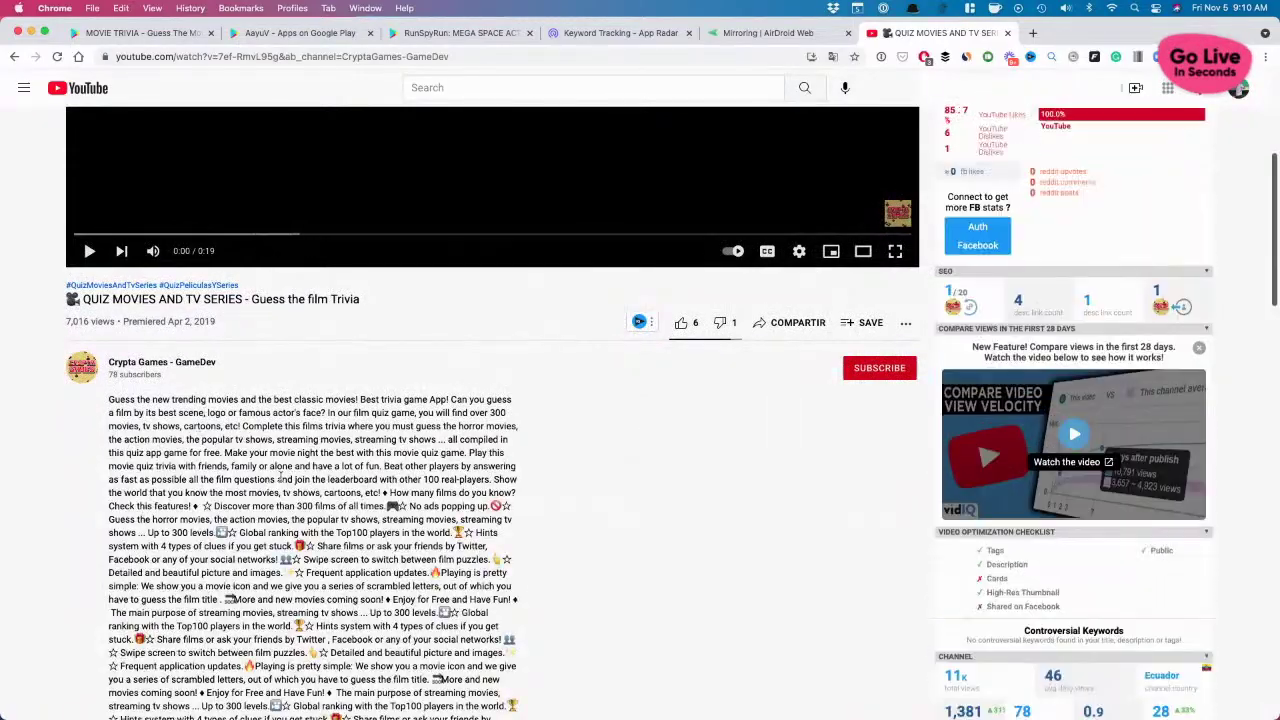
scroll(193, 423, down, 3)
scroll(272, 346, down, 5)
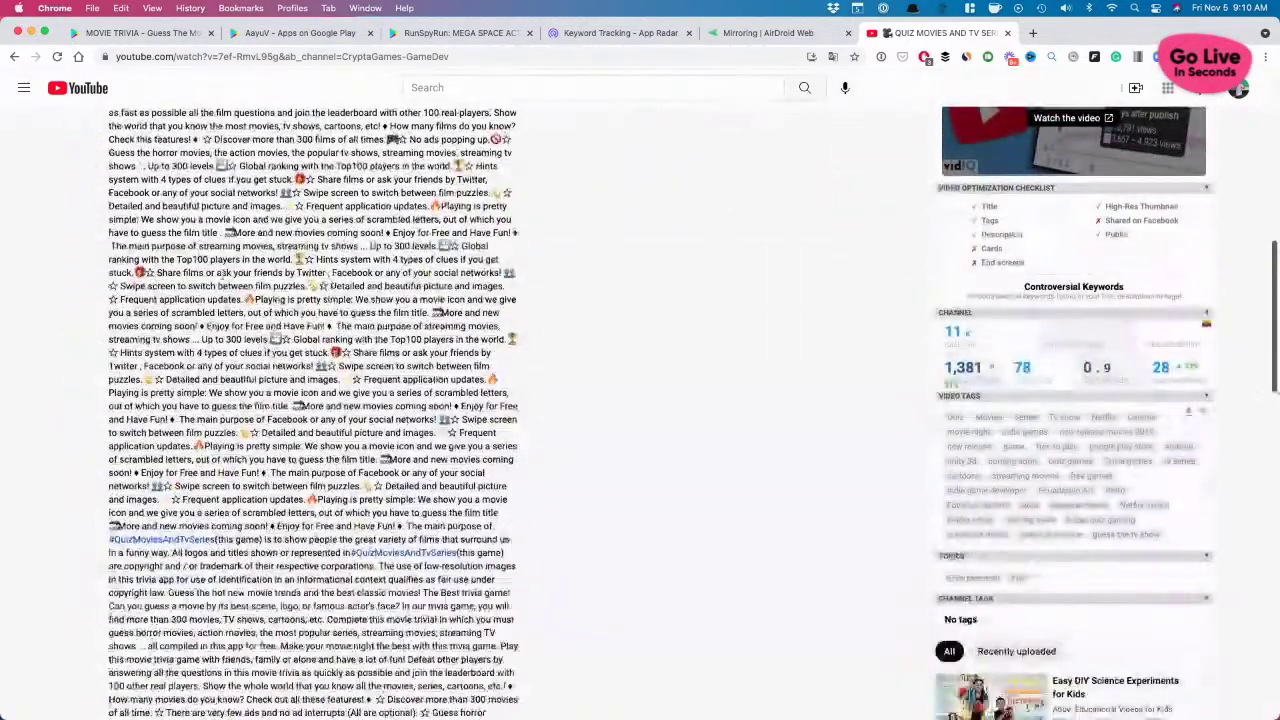
scroll(221, 354, up, 10)
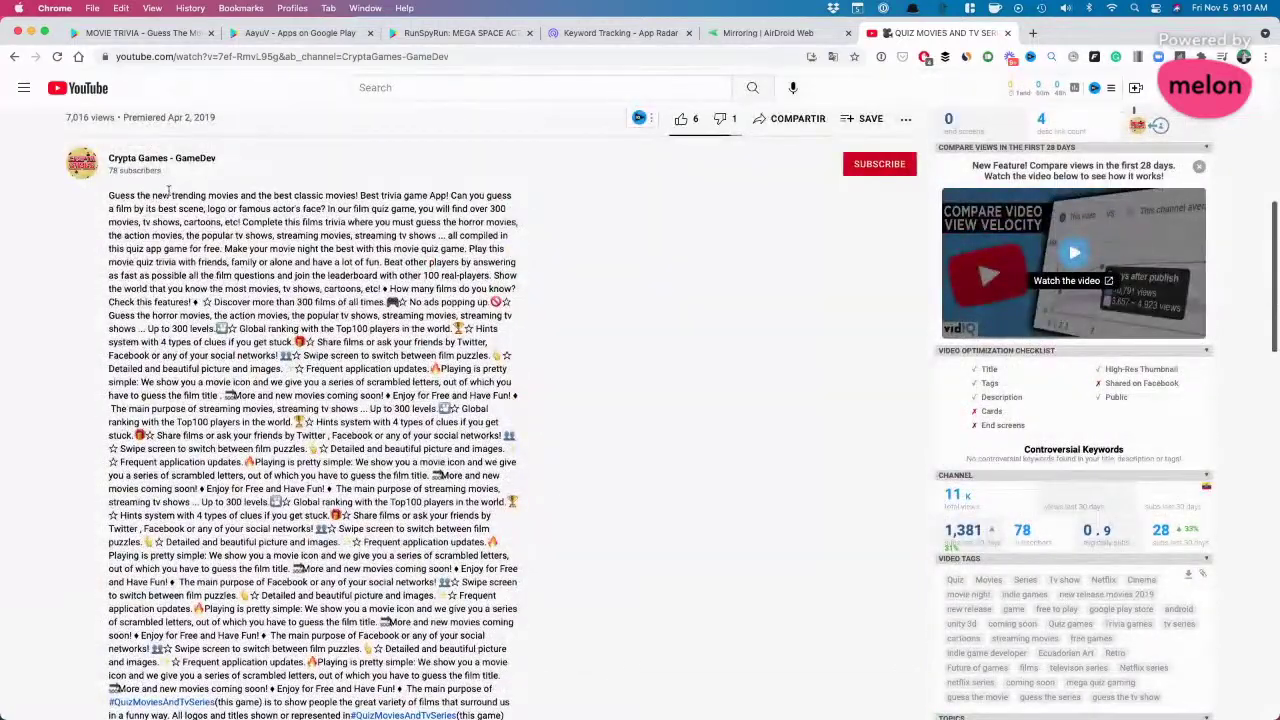
drag(170, 195, 413, 383)
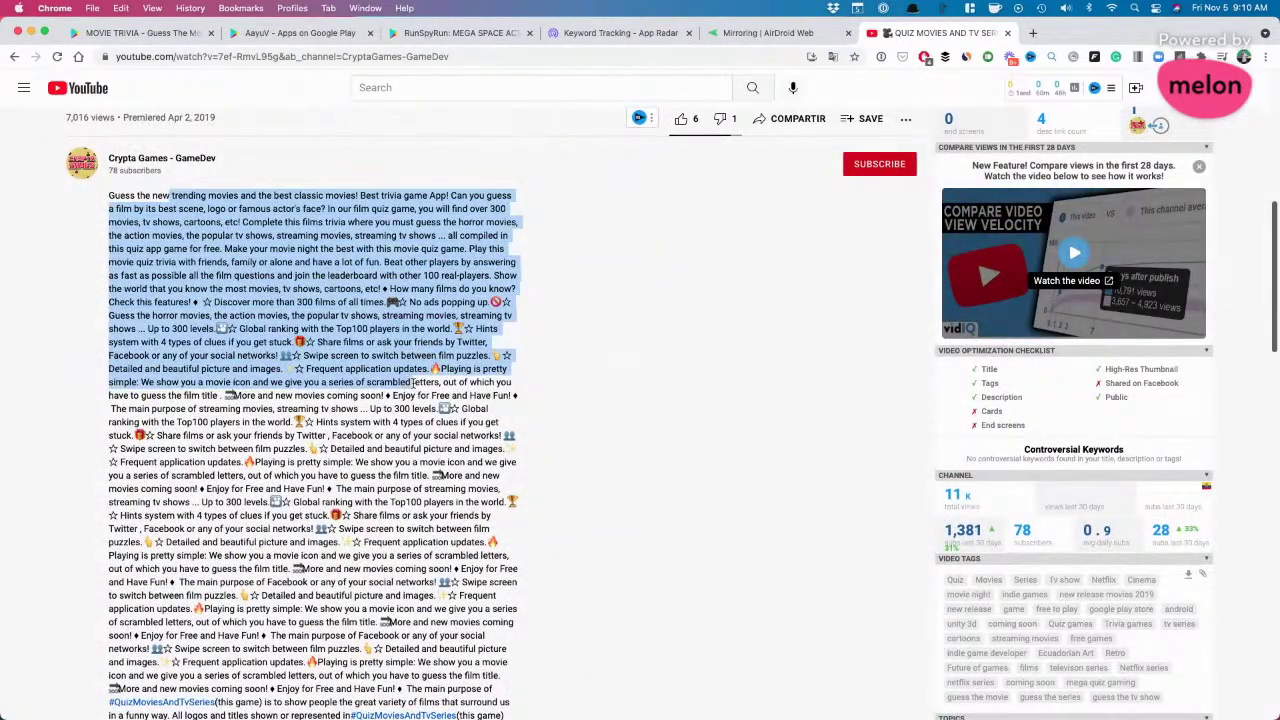
scroll(413, 383, up, 5)
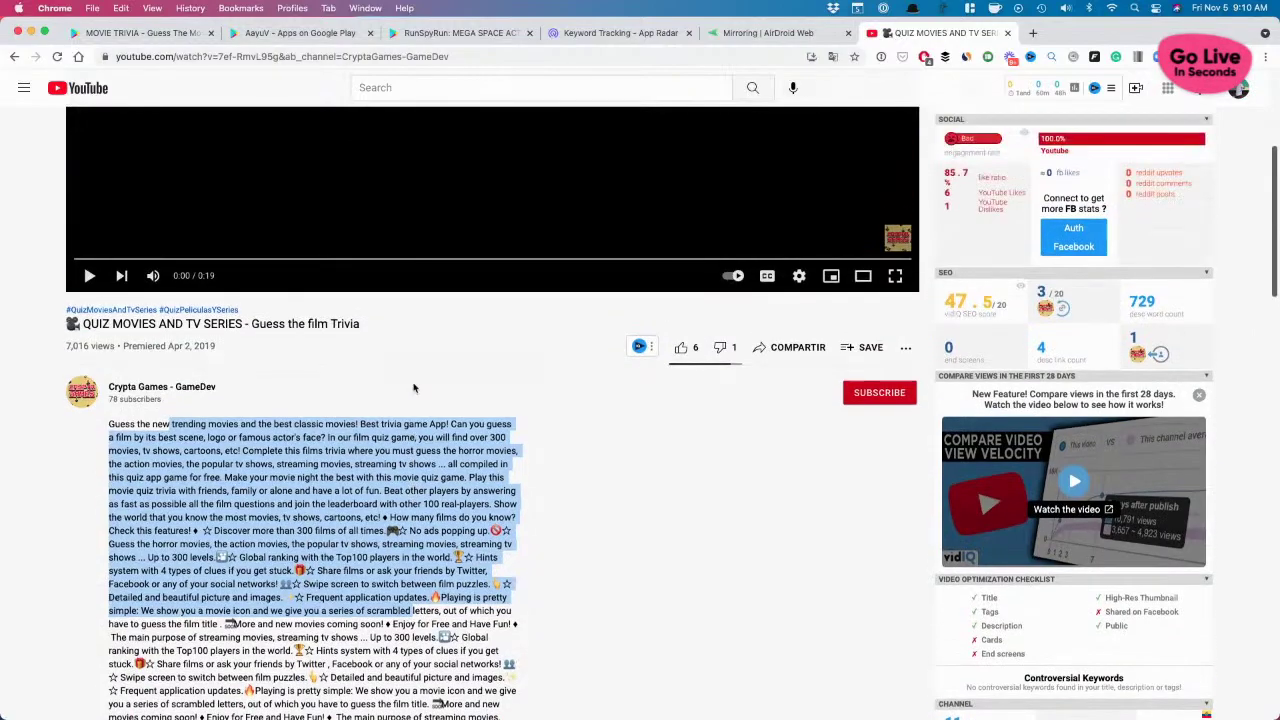
scroll(354, 383, down, 15)
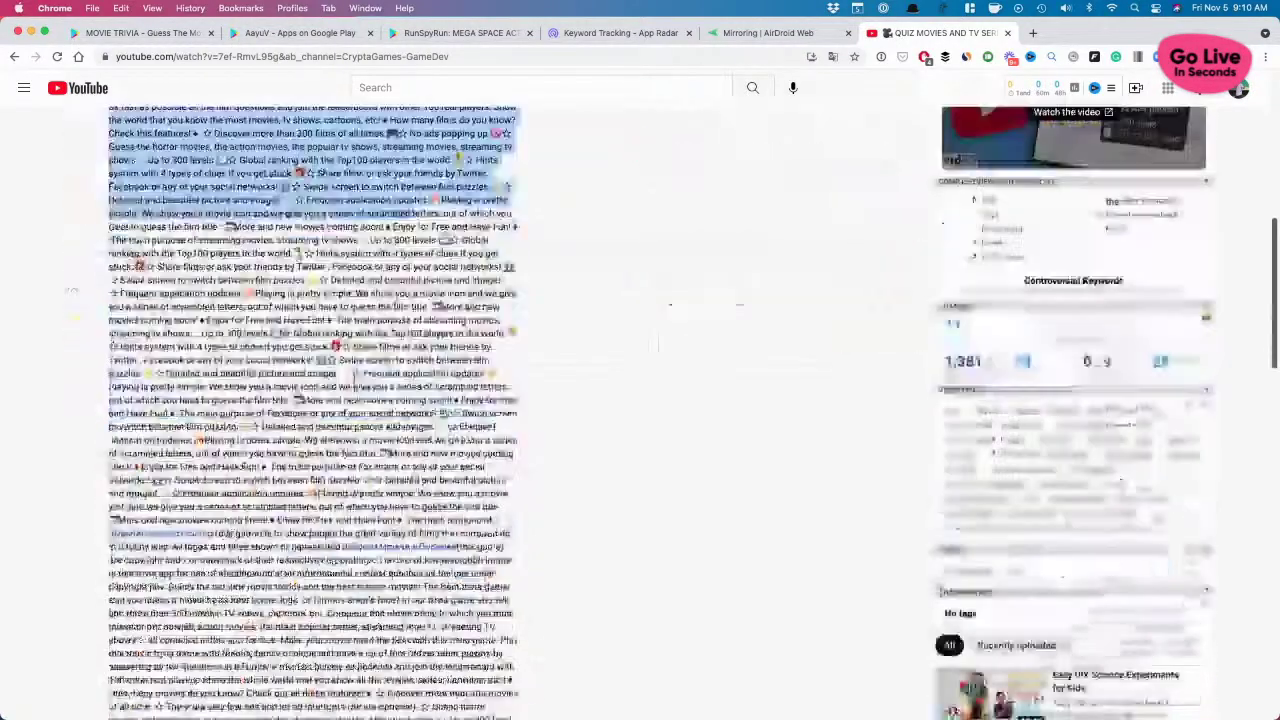
scroll(237, 434, up, 15)
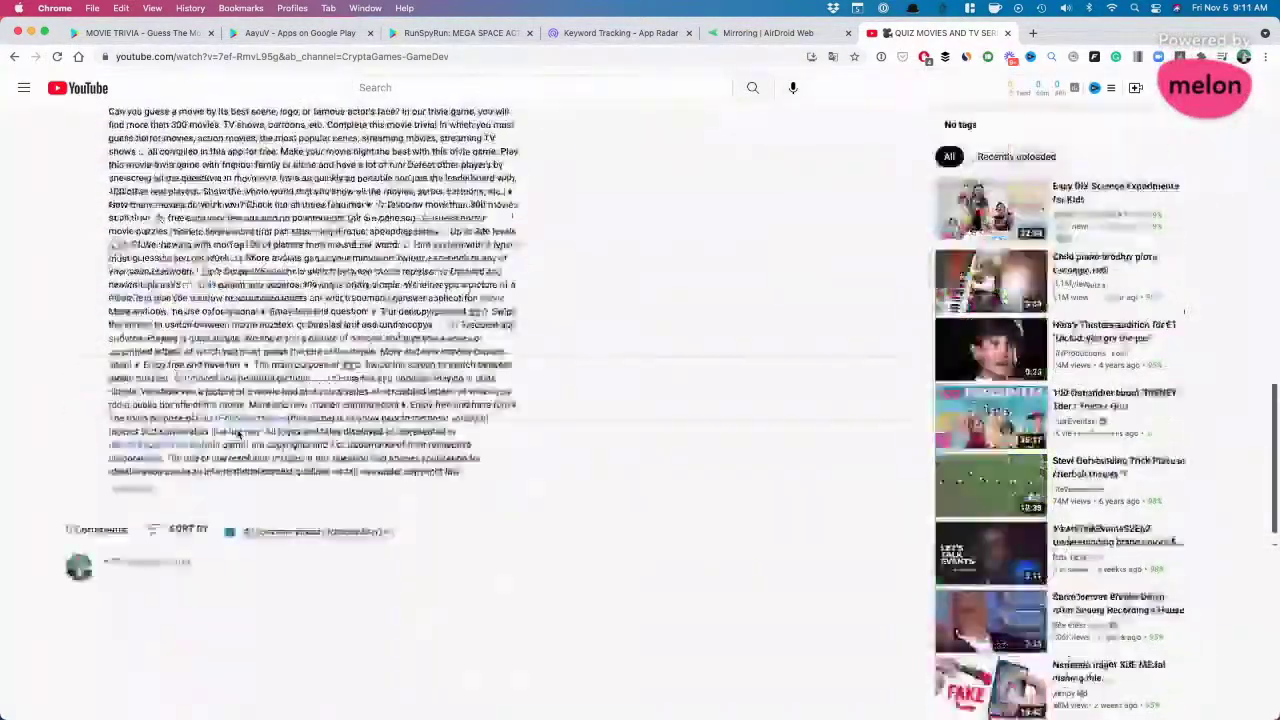
click(222, 452)
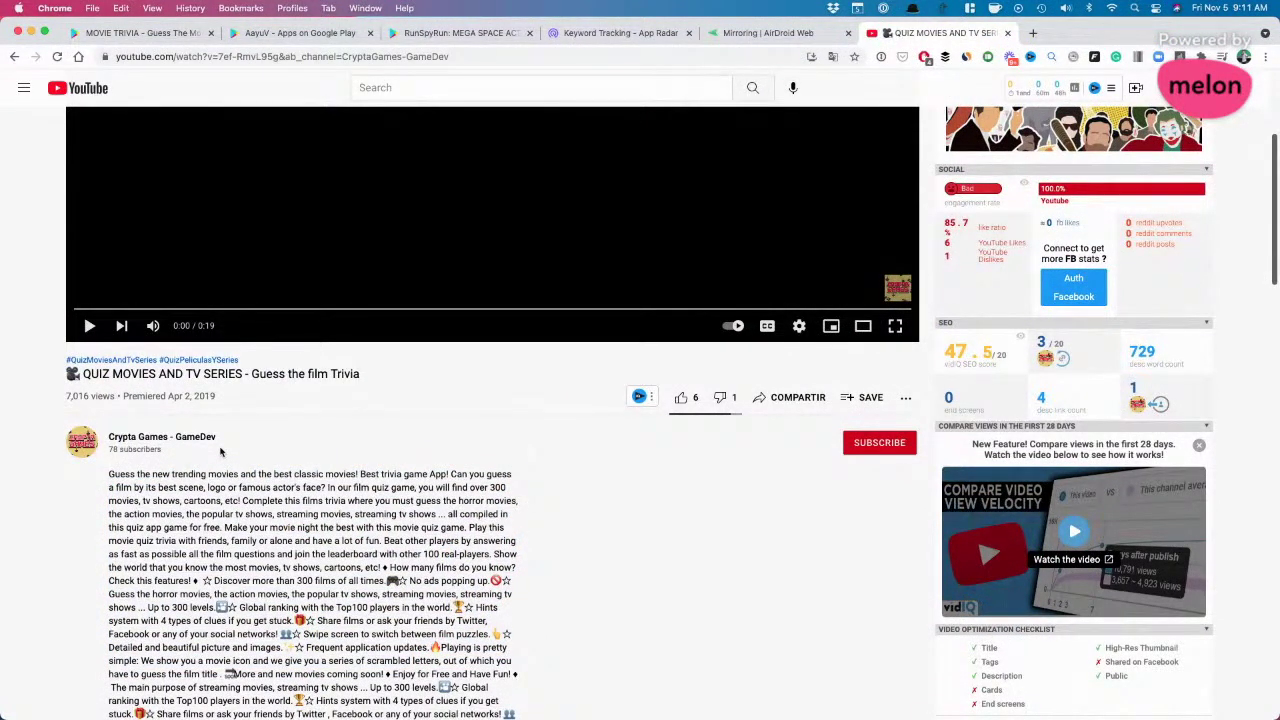
Step: Switch to App Radar to highlight the keyword "ghostbusters" and return to the YouTube video page
click(585, 33)
double_click(253, 460)
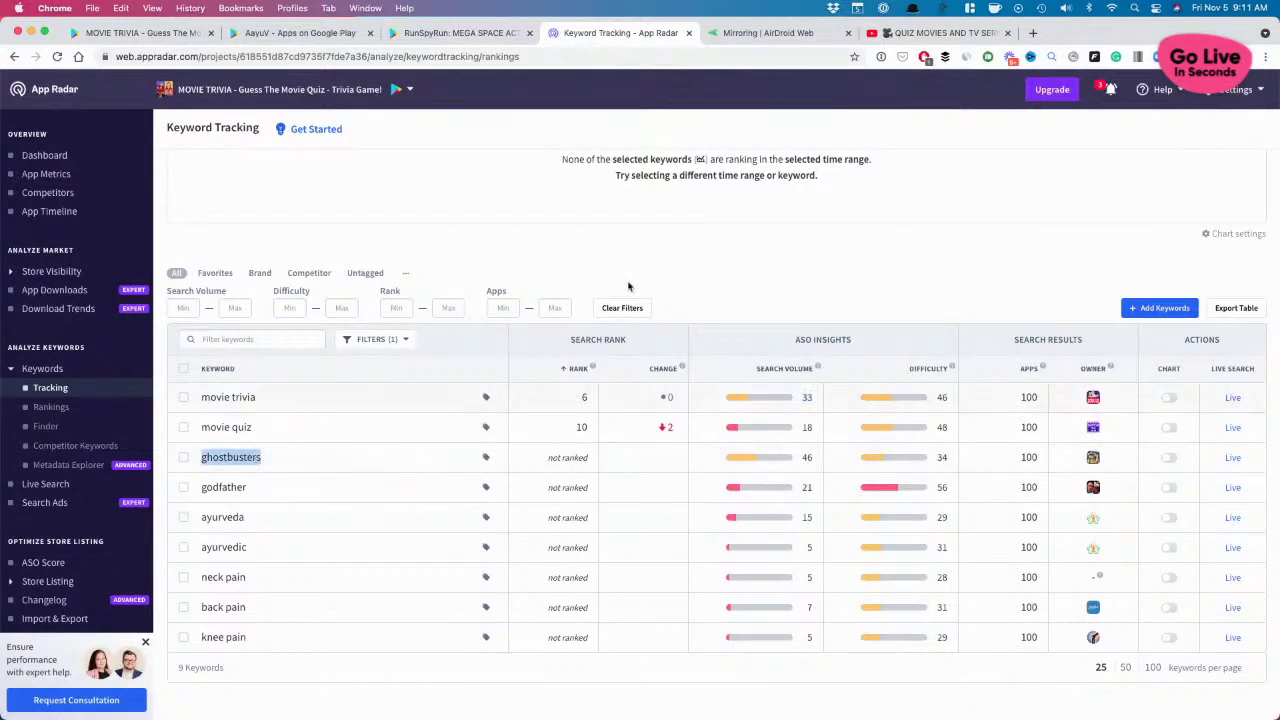
click(905, 33)
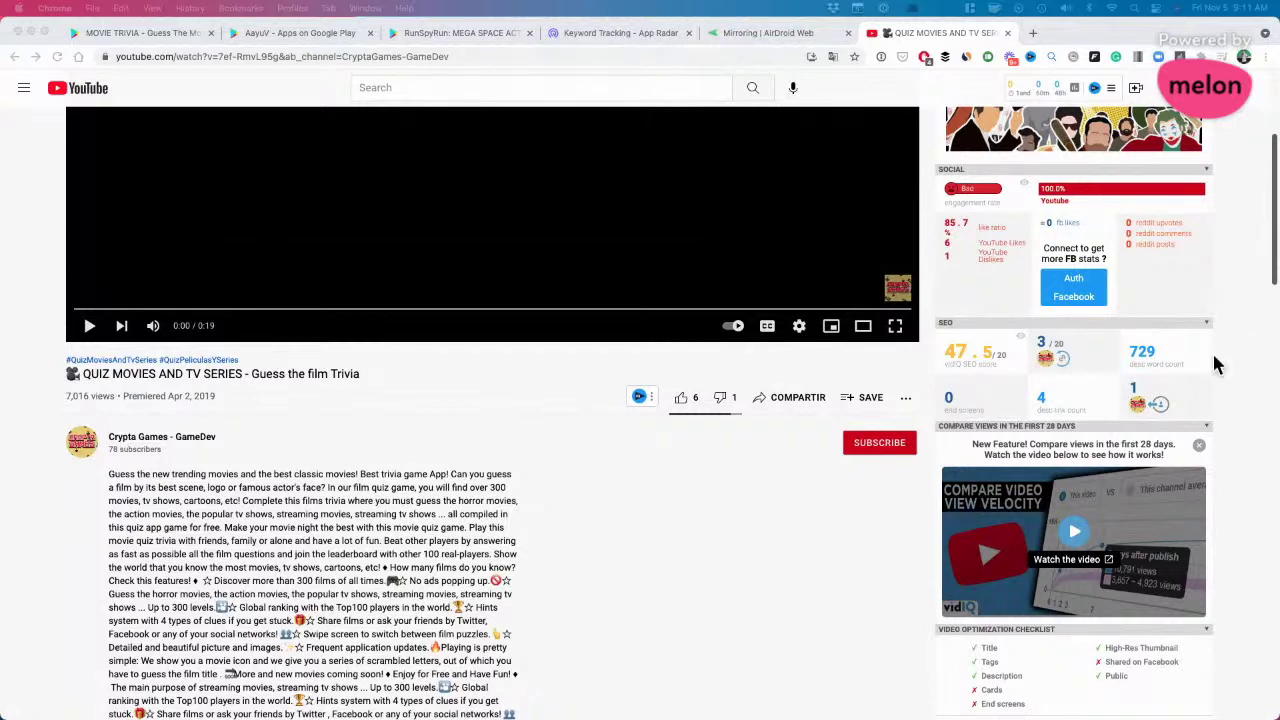
click(571, 502)
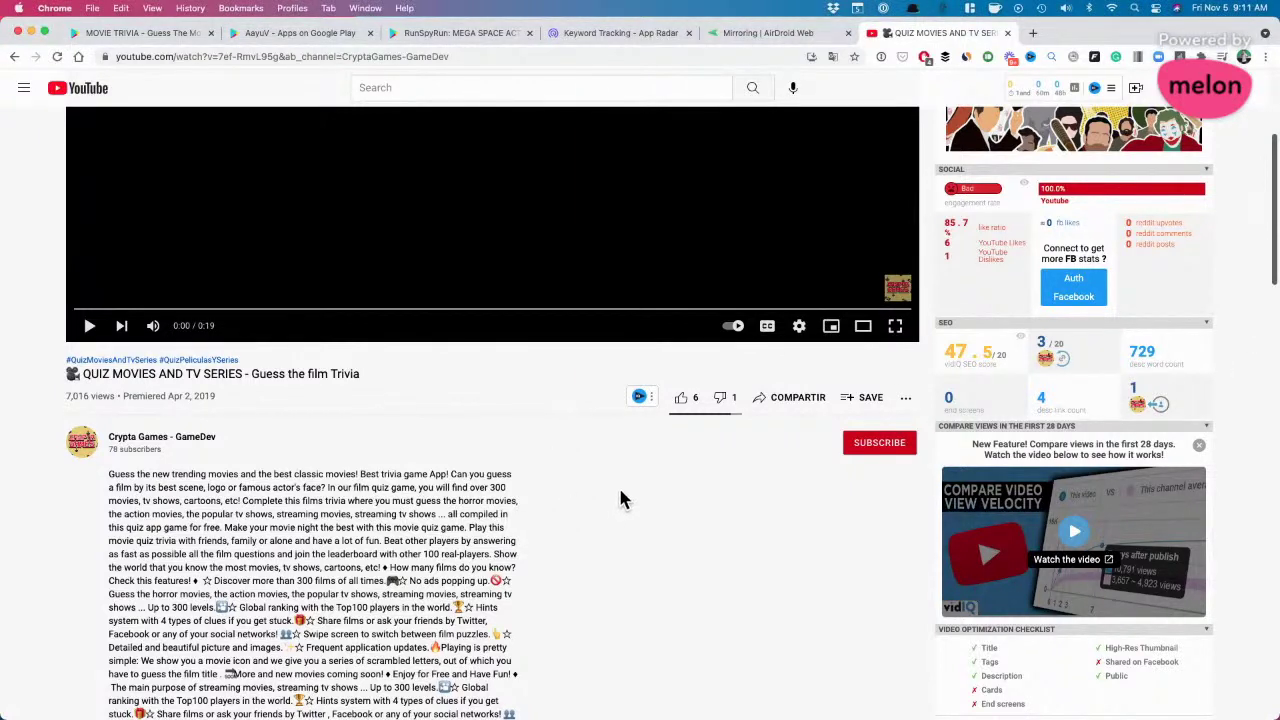
Step: Return to the MOVIE TRIVIA listing and inspect the HTML of the description heading "How many films do you know? Check this features!"
click(166, 42)
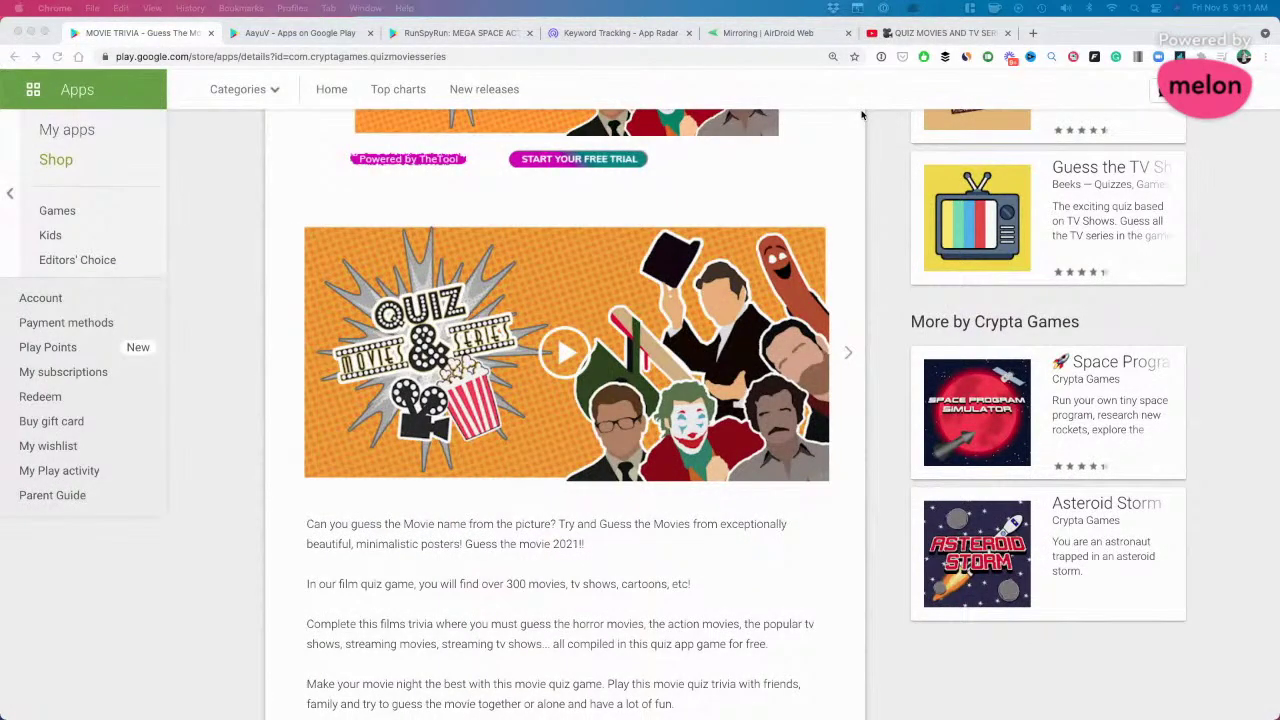
click(645, 215)
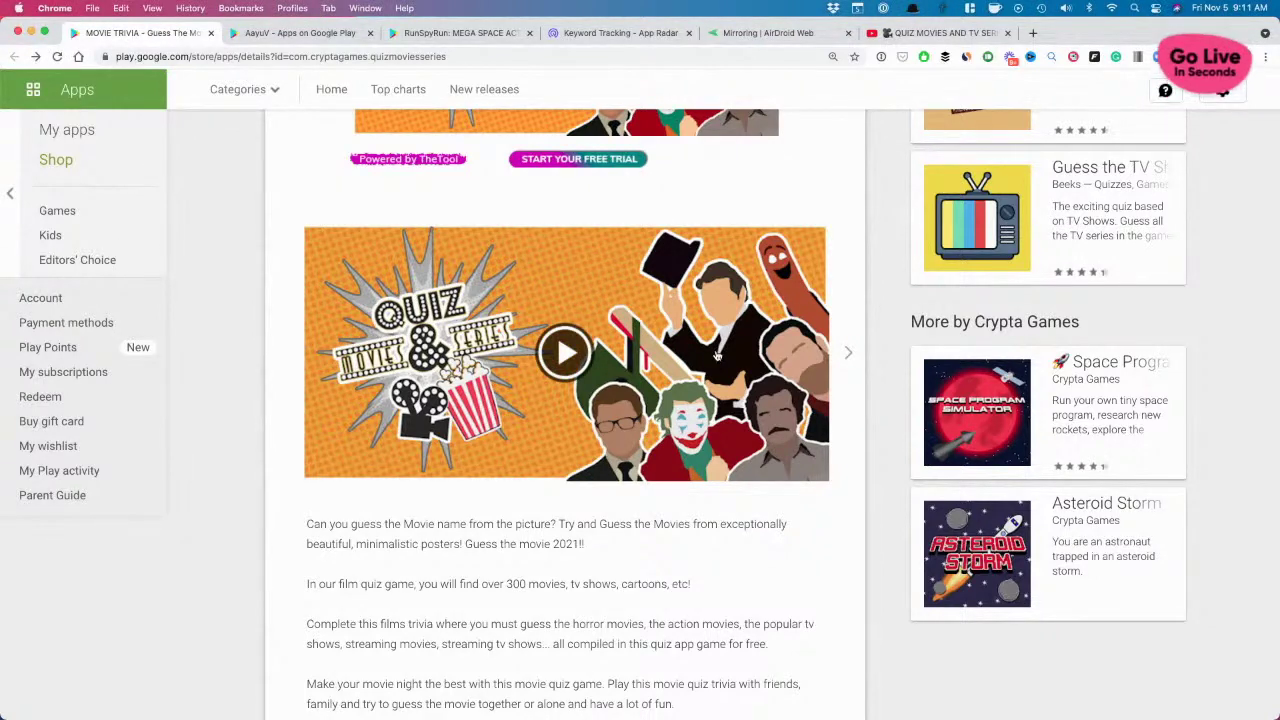
scroll(717, 355, down, 3)
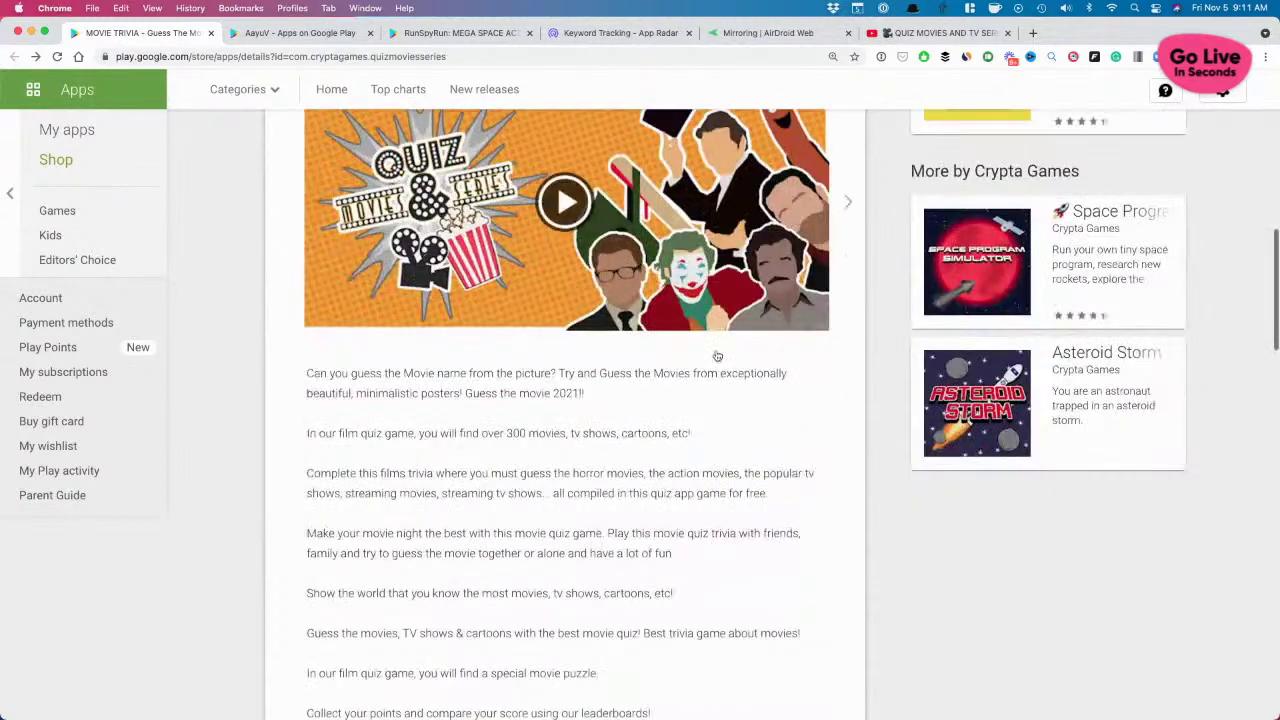
scroll(717, 355, down, 1)
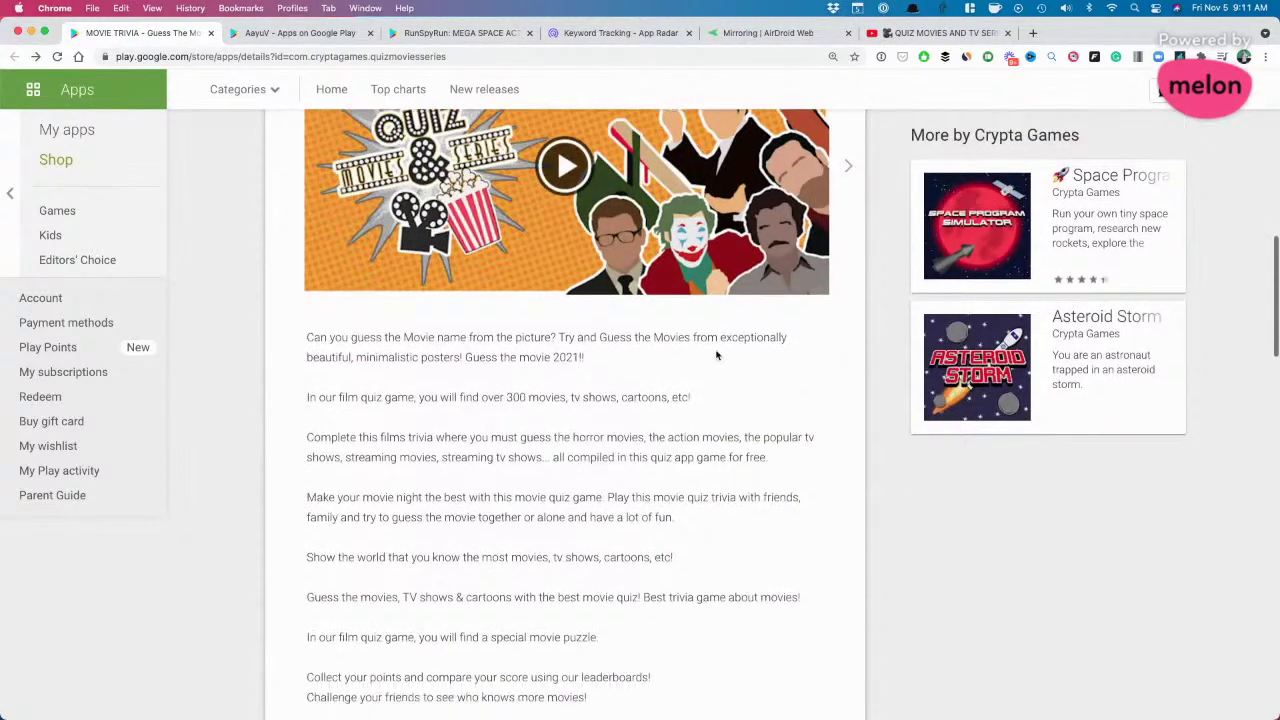
scroll(717, 355, down, 10)
triple_click(445, 340)
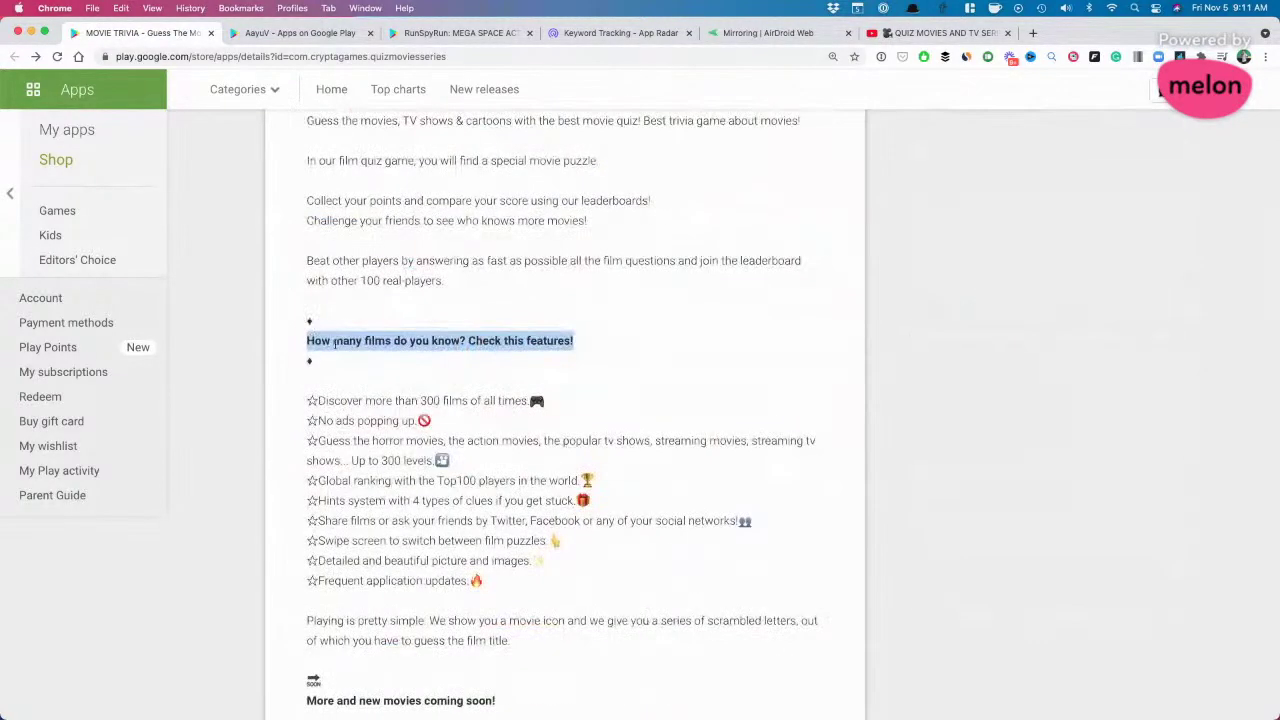
right_click(336, 344)
click(416, 522)
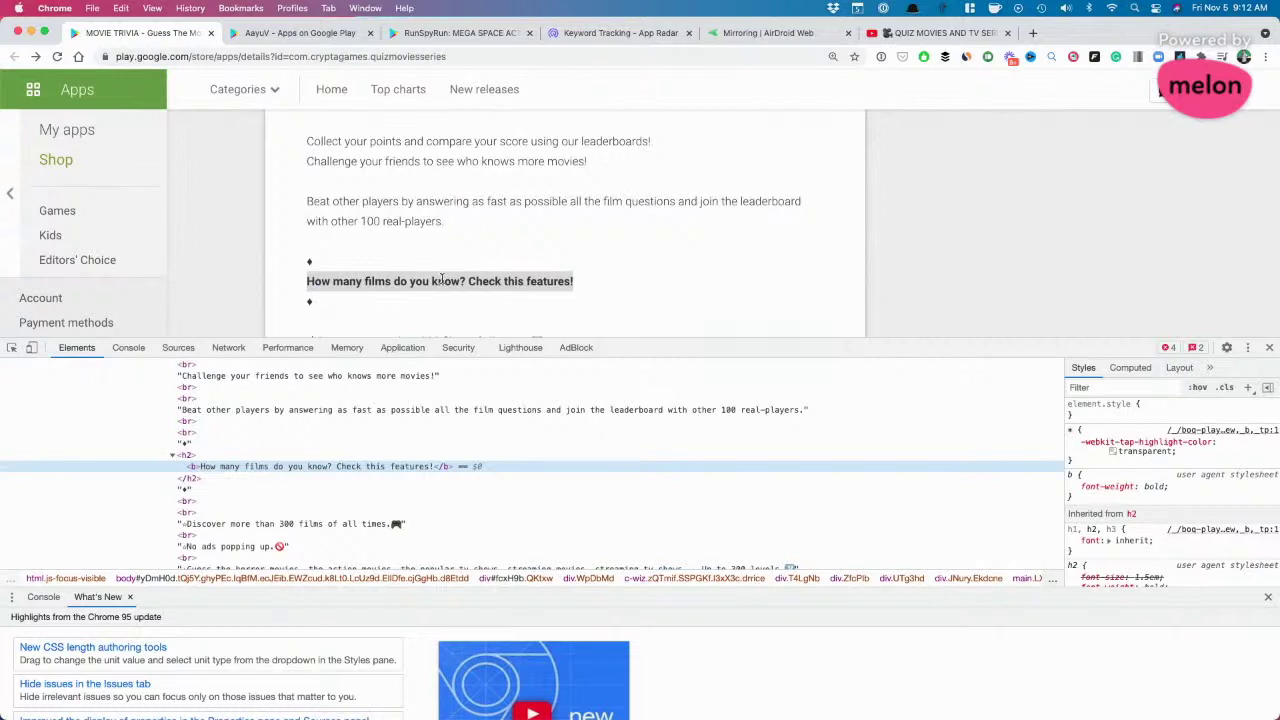
Step: Switch to App Radar, clear the "ghostbusters" highlight and review the tracked keywords
click(596, 33)
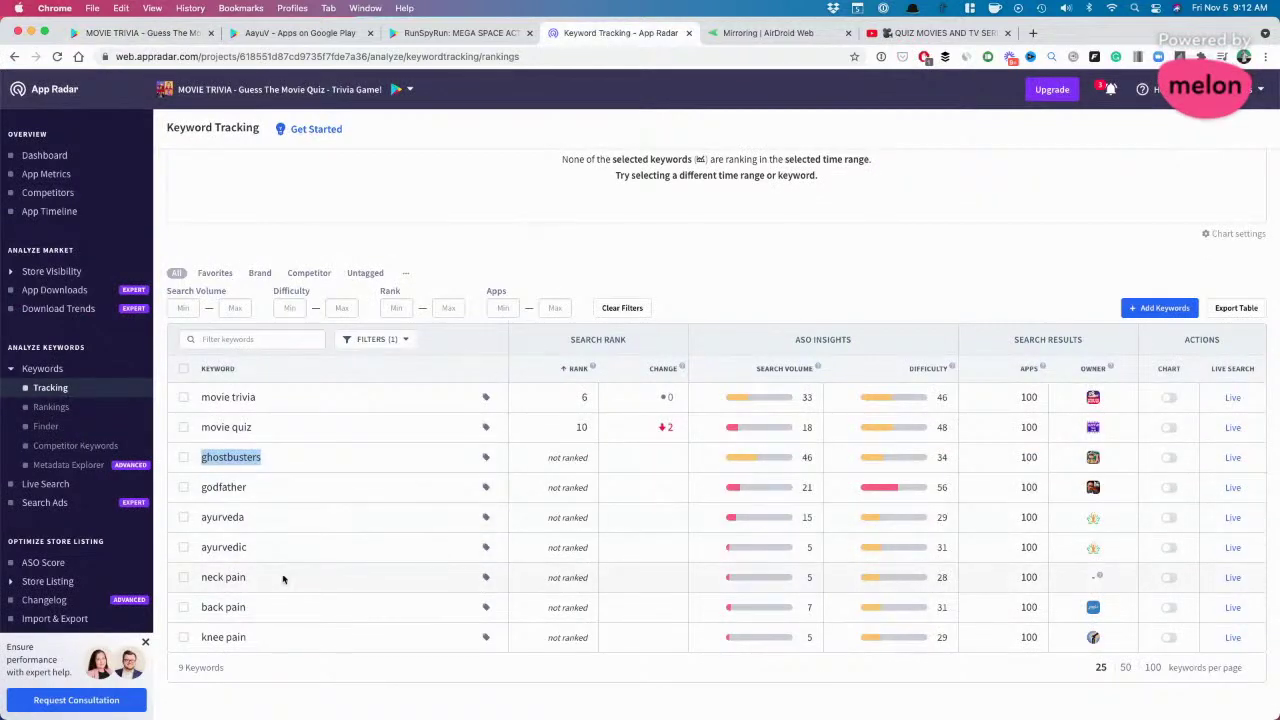
click(272, 462)
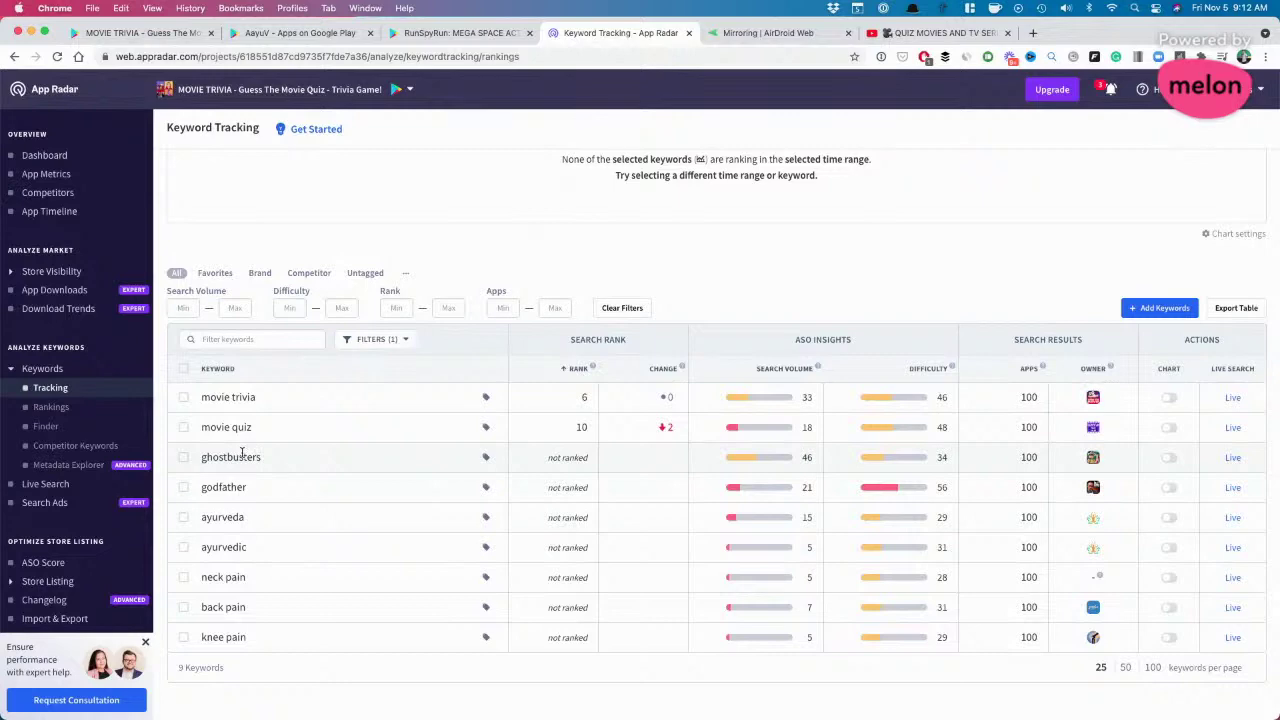
Step: Return to the MOVIE TRIVIA listing, close the developer tools and browse through the listing's screenshots
click(167, 33)
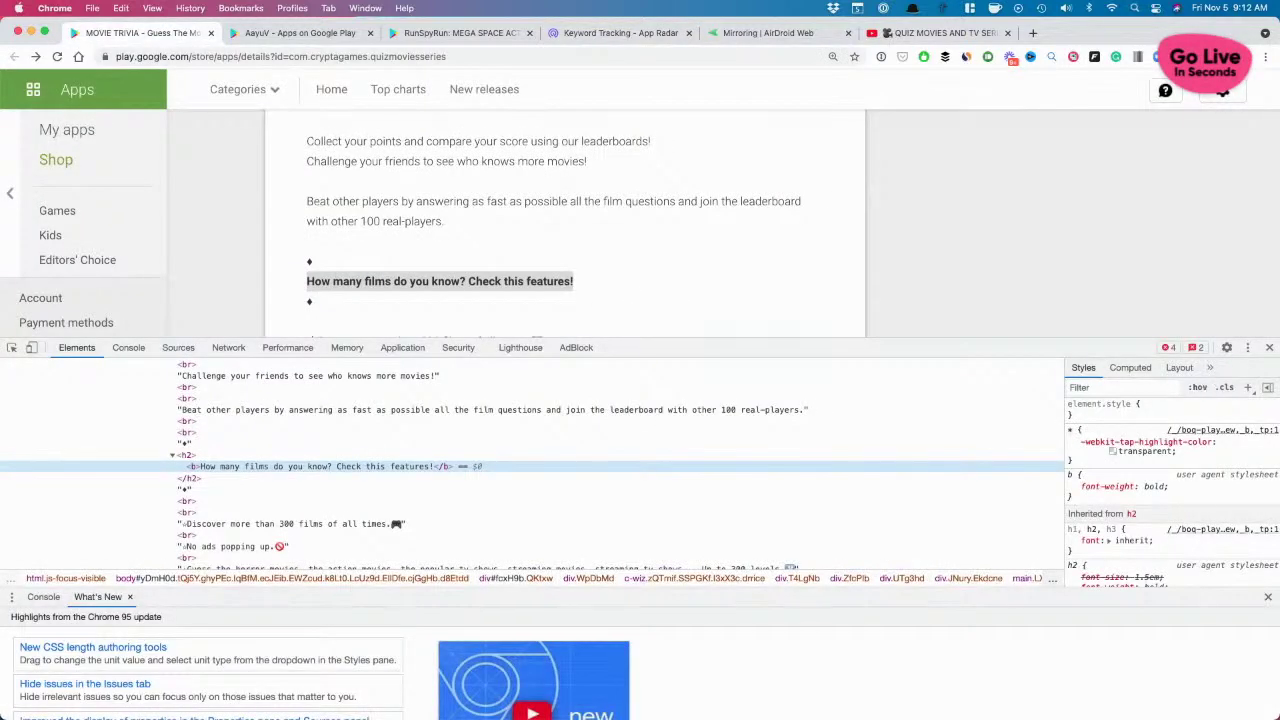
key(super+alt+i)
scroll(752, 240, up, 3)
scroll(780, 260, up, 4)
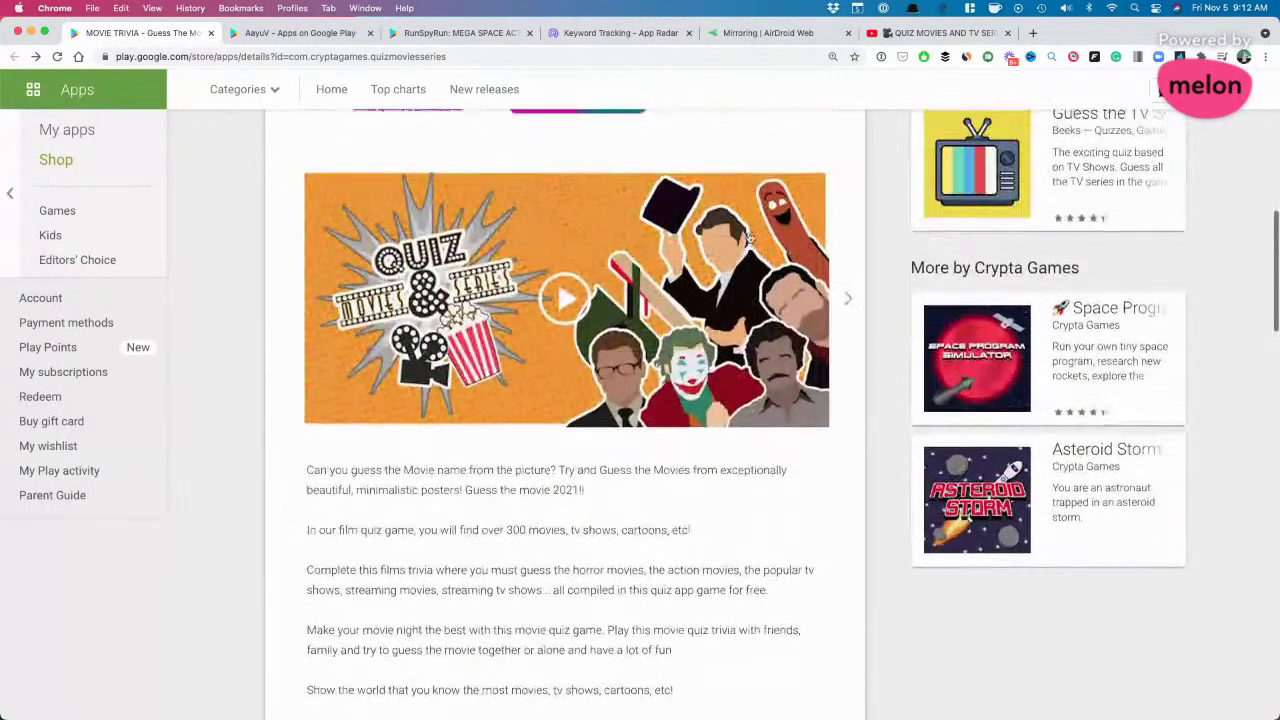
click(849, 310)
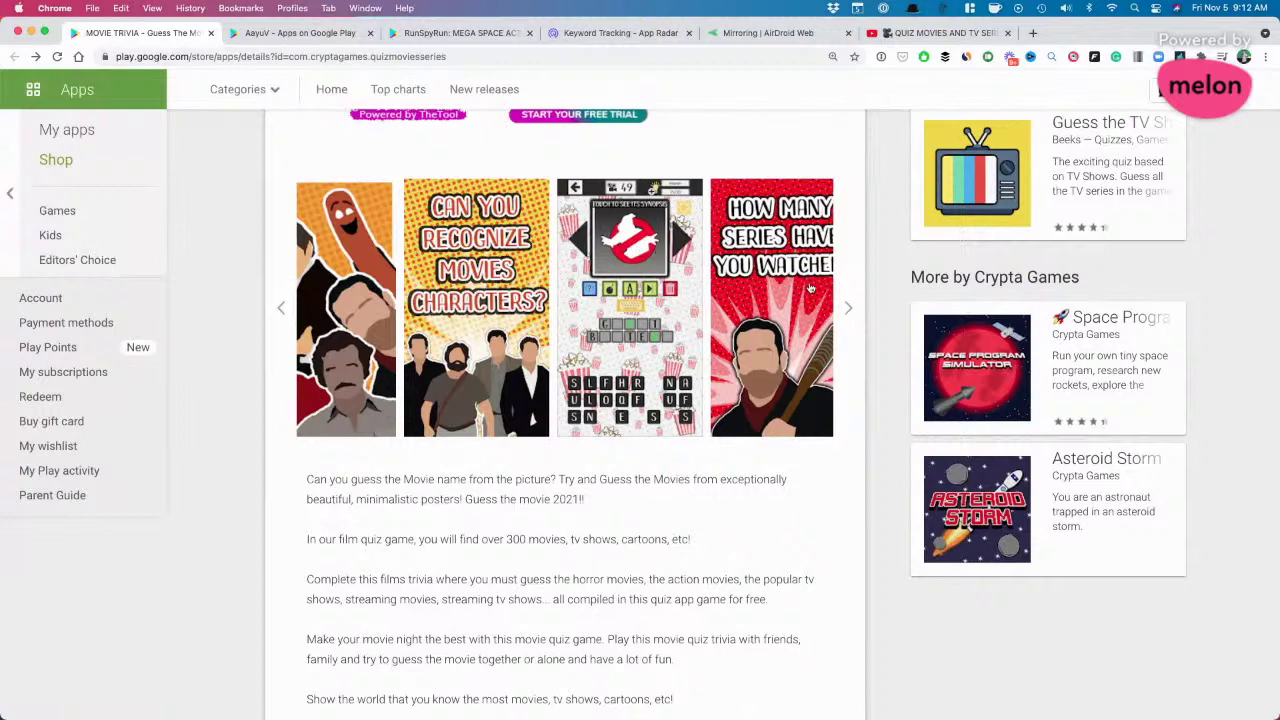
click(850, 307)
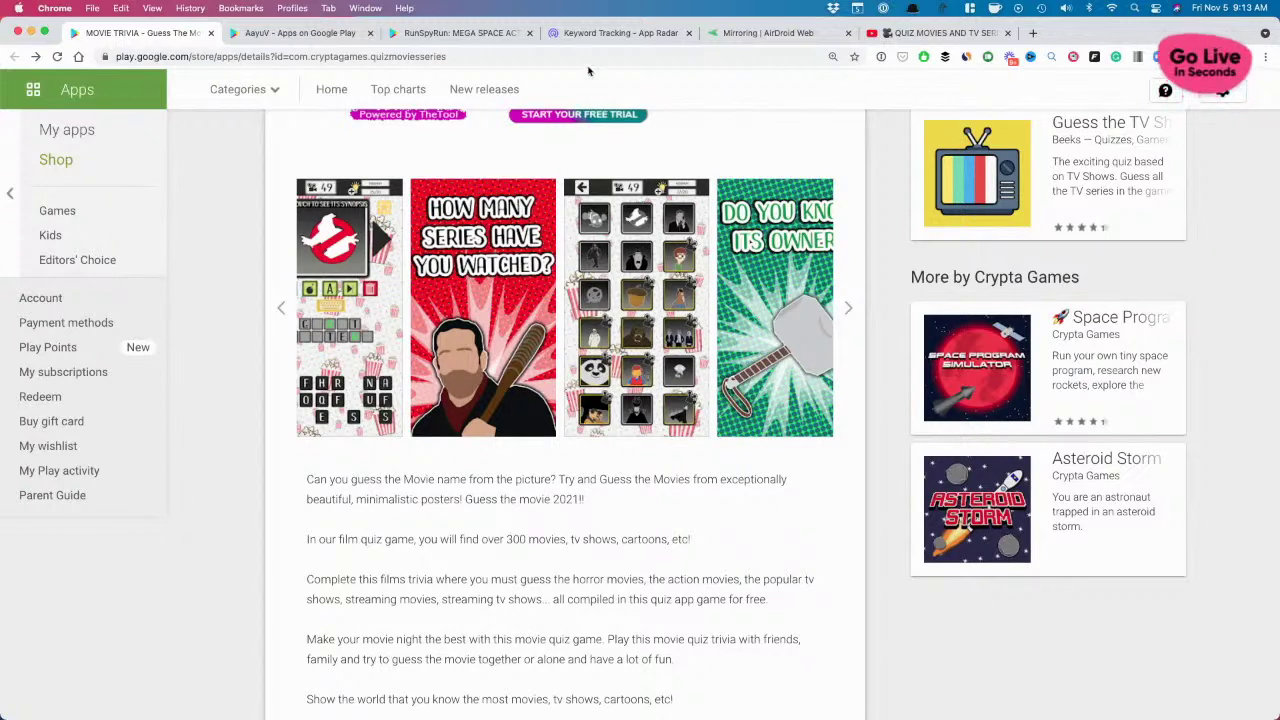
Step: Switch to App Radar and highlight the search volume and difficulty of the keywords "ghostbusters" and "godfather" to compare them
click(612, 34)
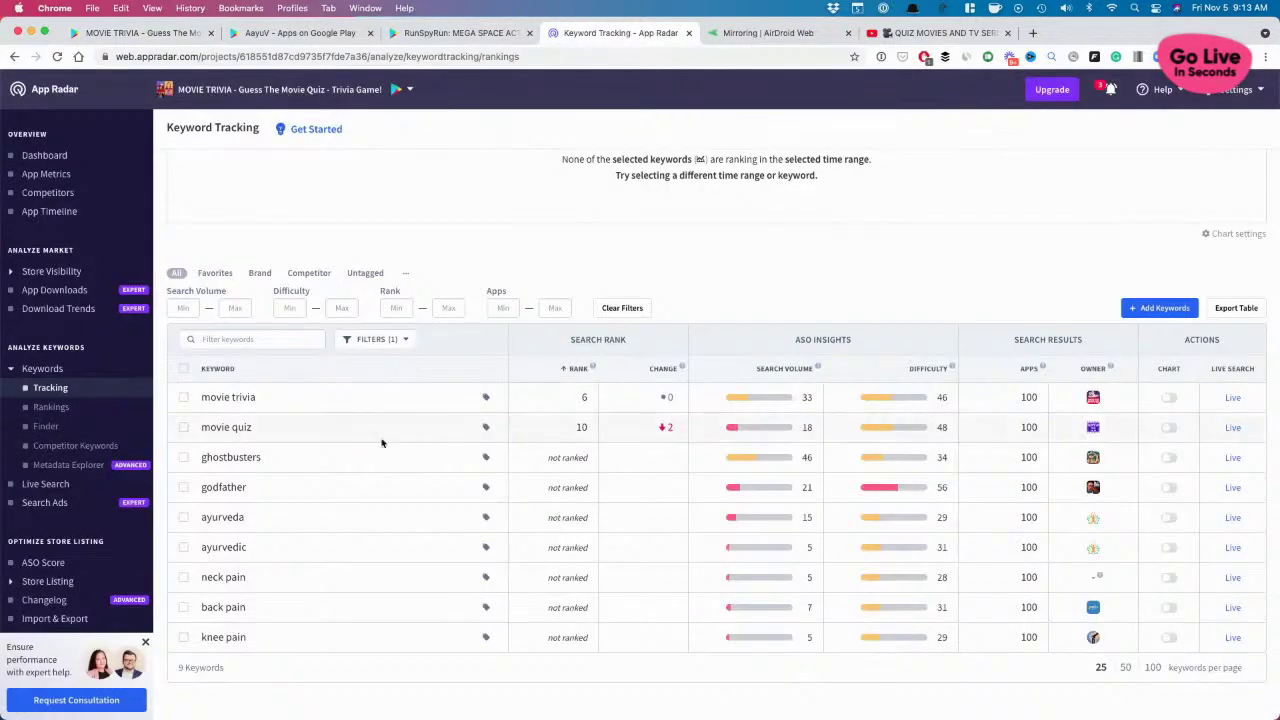
double_click(270, 456)
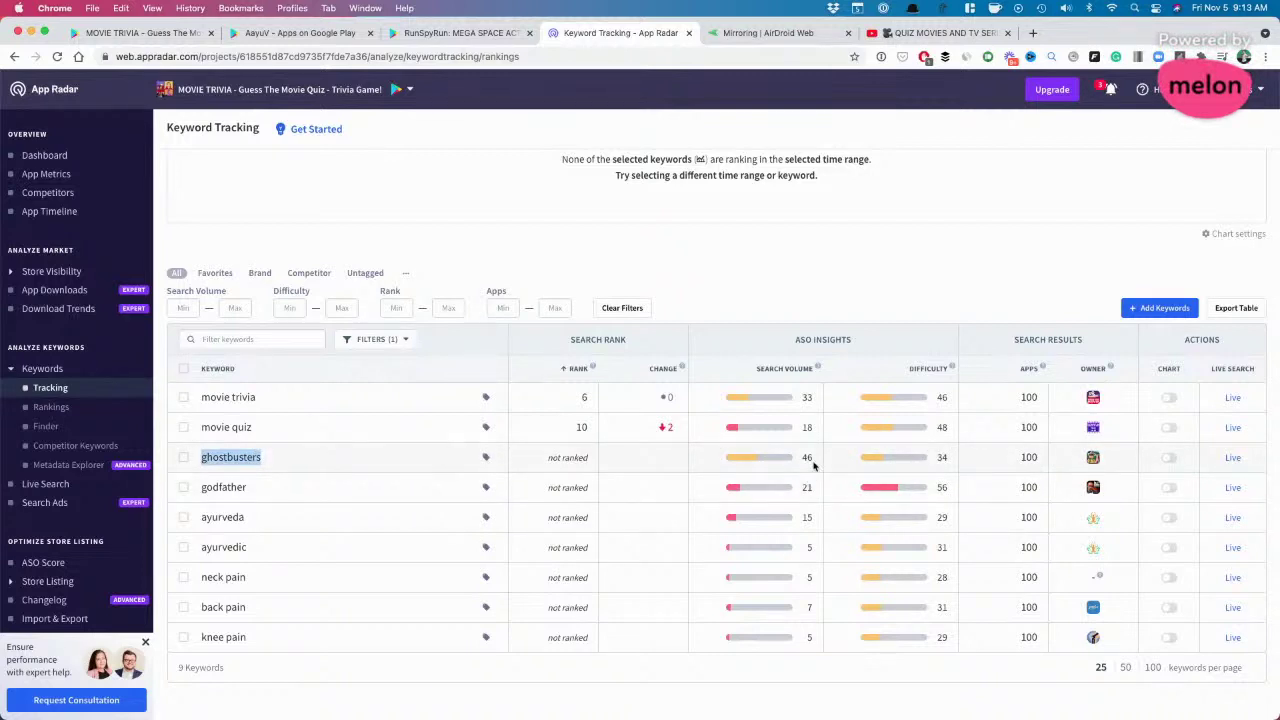
drag(813, 459, 806, 455)
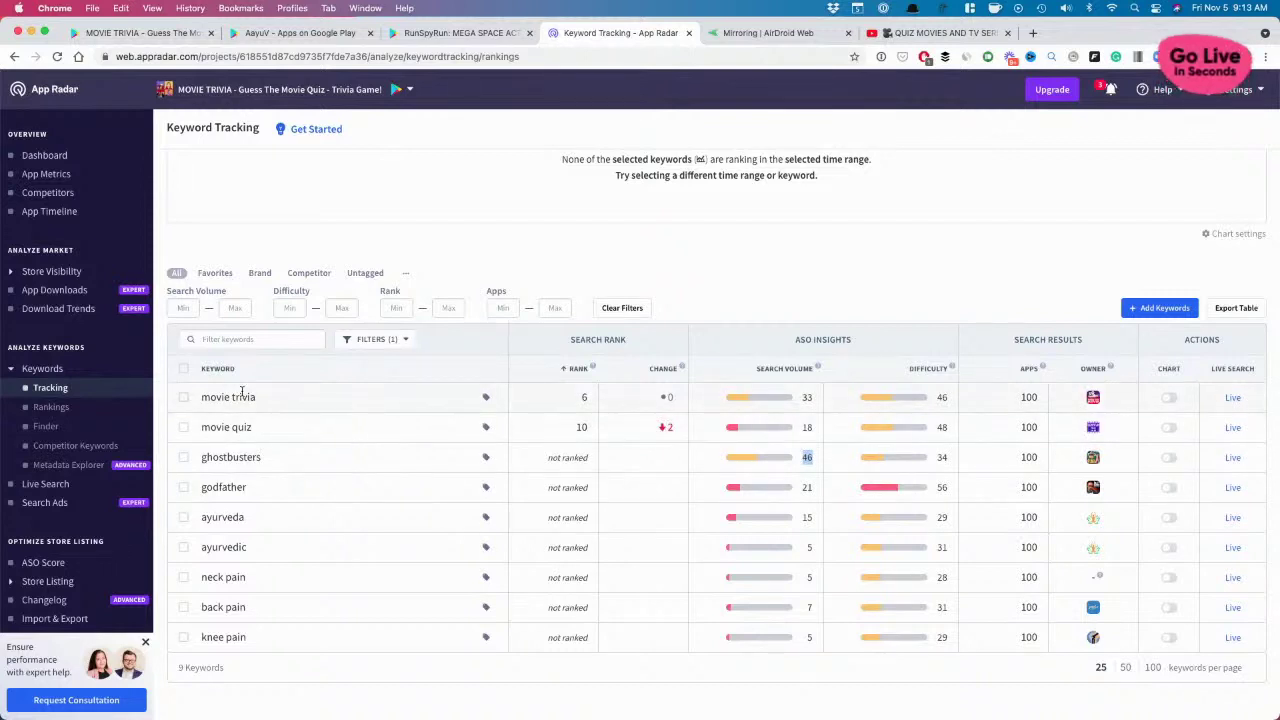
double_click(941, 457)
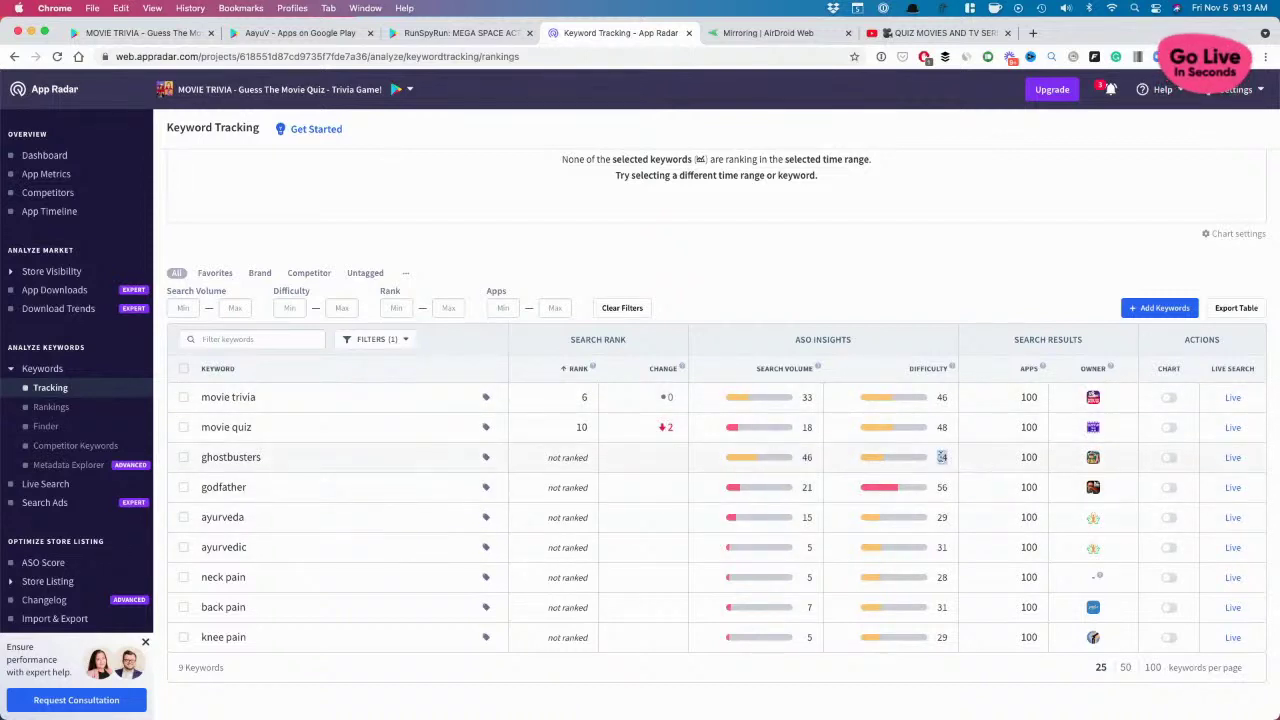
click(944, 482)
double_click(807, 459)
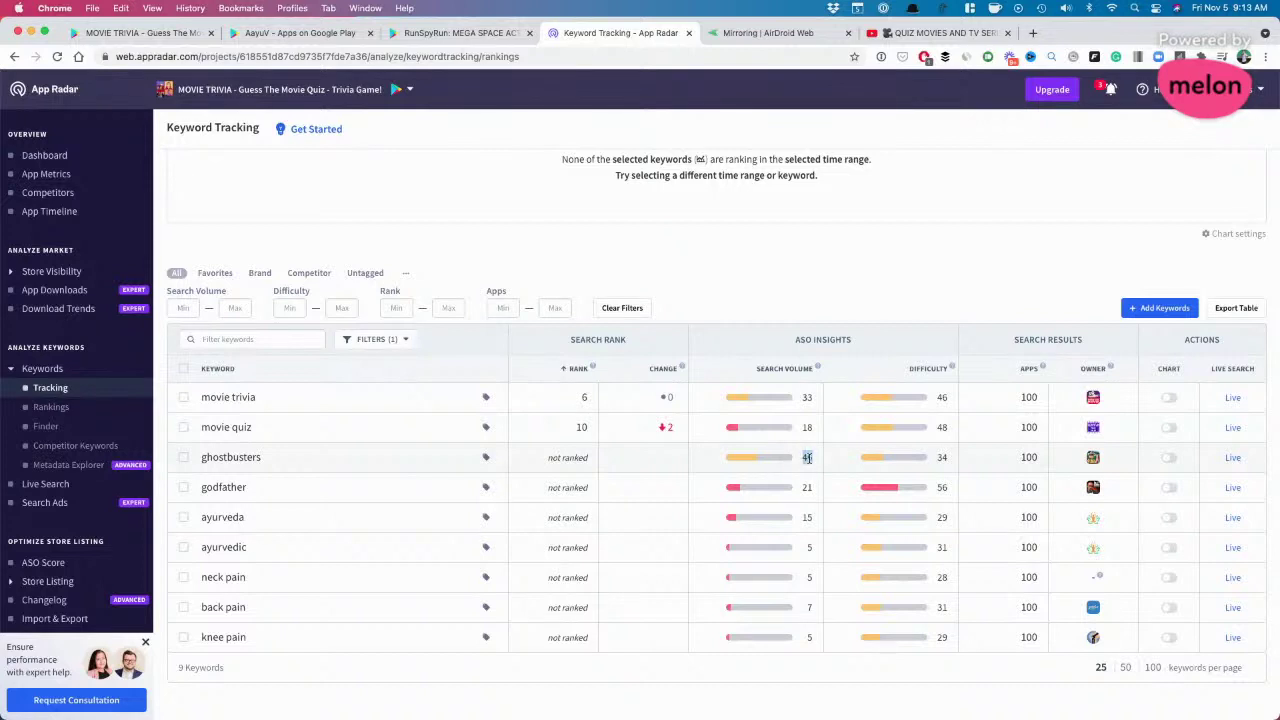
double_click(807, 487)
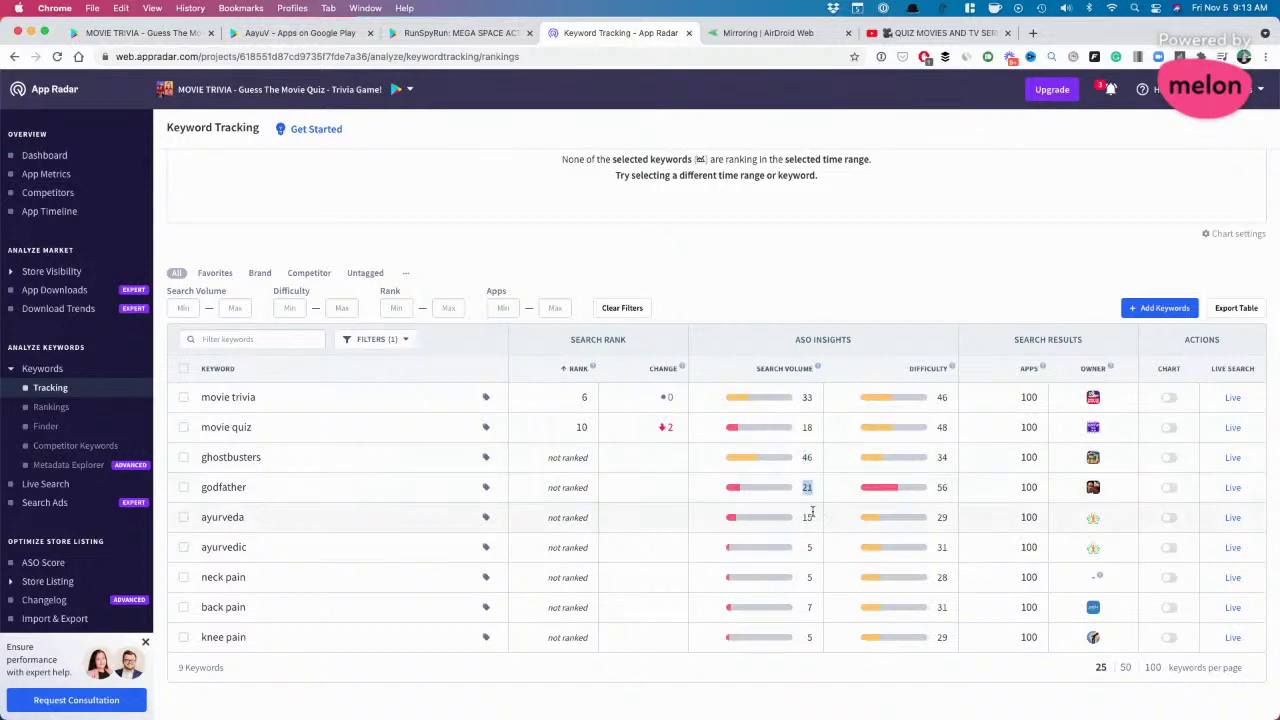
double_click(942, 487)
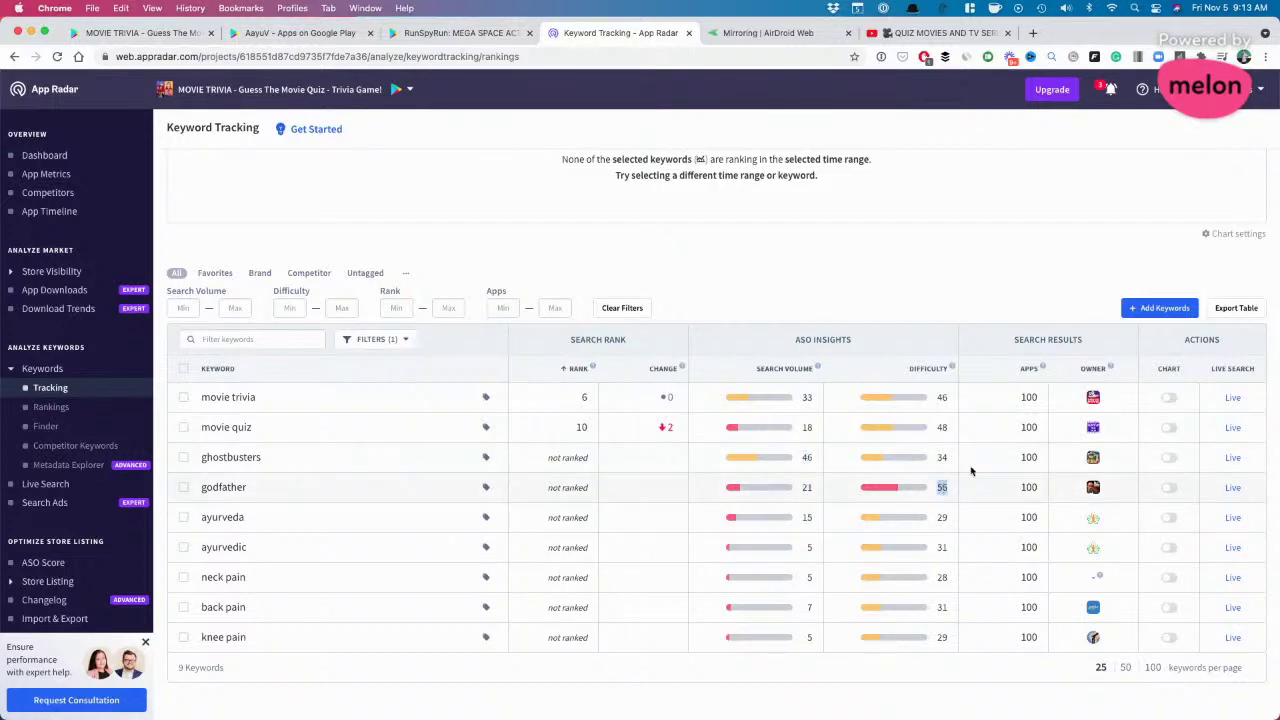
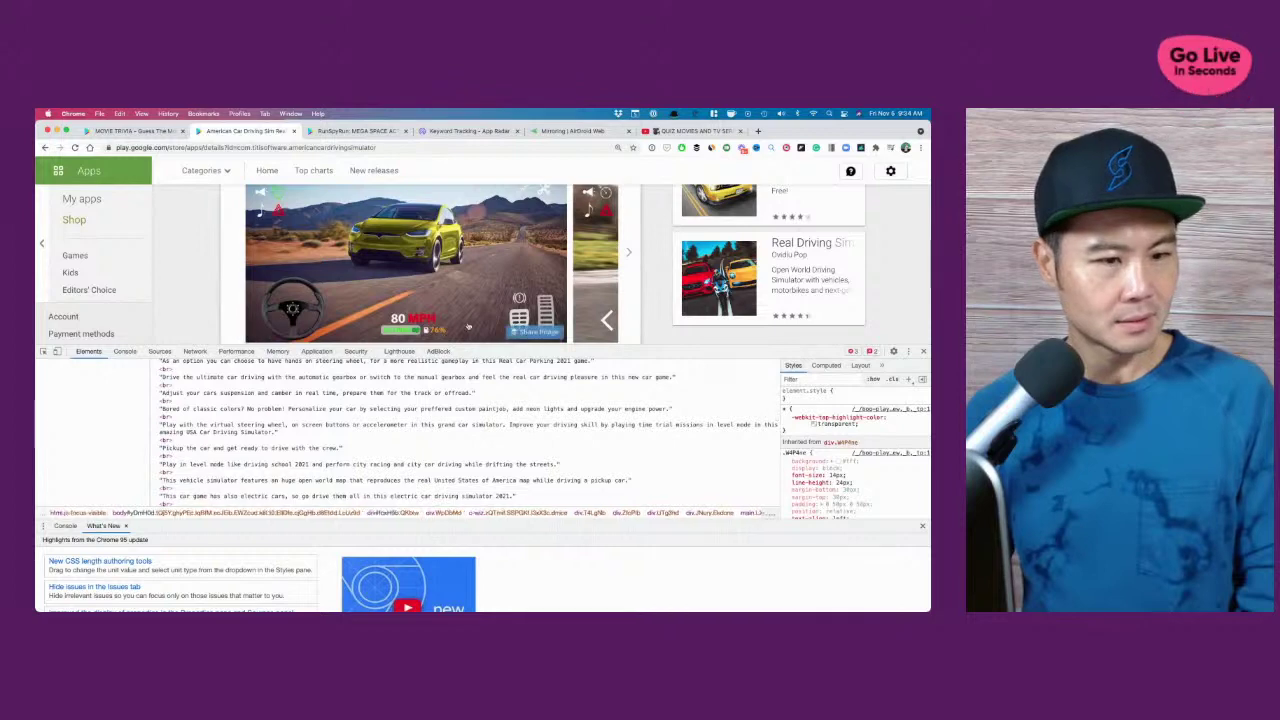
Step: Return to the start of the American Car Driving Sim Real listing and close the developer tools
scroll(474, 334, up, 5)
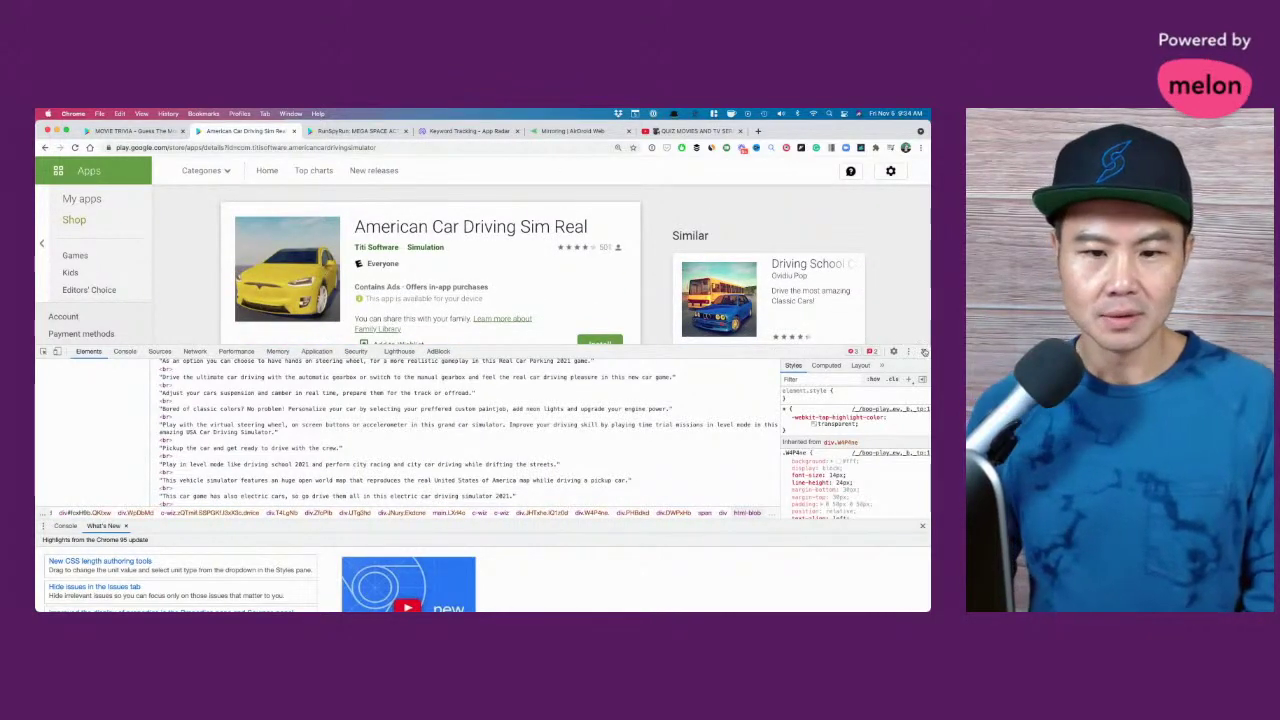
click(924, 352)
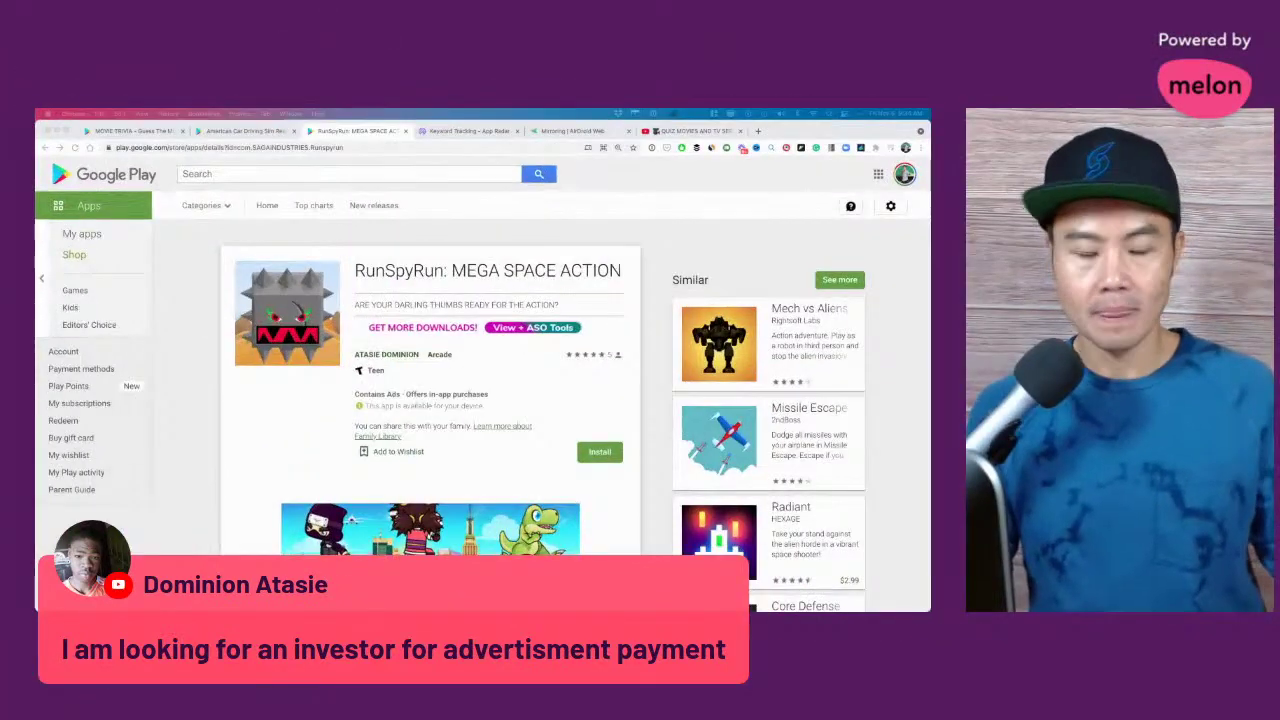
Step: Examine the additional information of the RunSpyRun: MEGA SPACE ACTION listing, highlighting its installs figure
scroll(517, 376, down, 10)
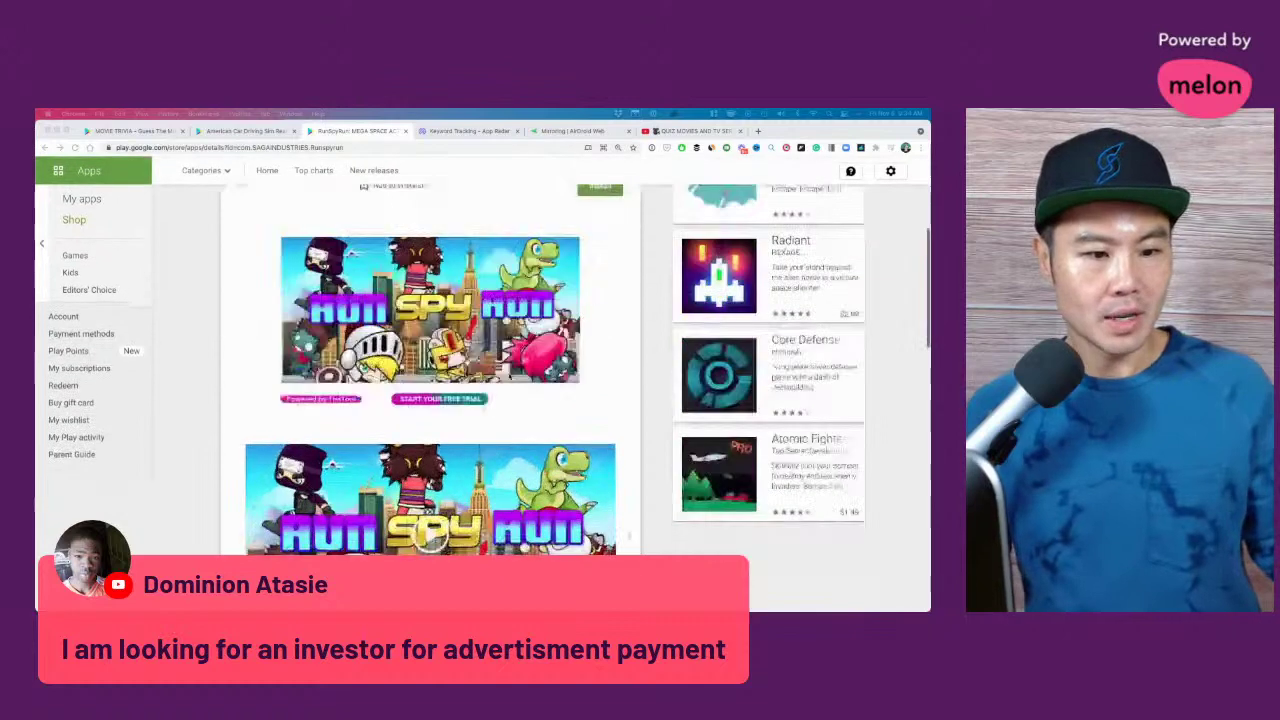
scroll(517, 376, down, 3)
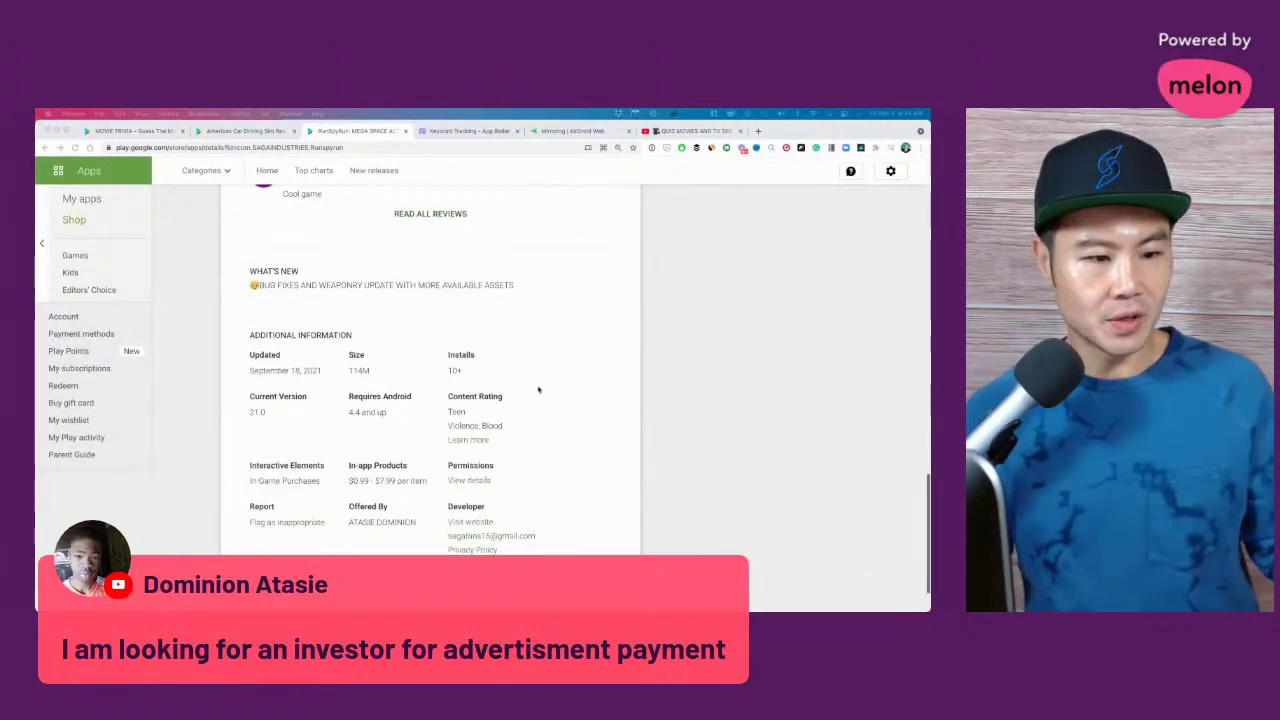
double_click(453, 371)
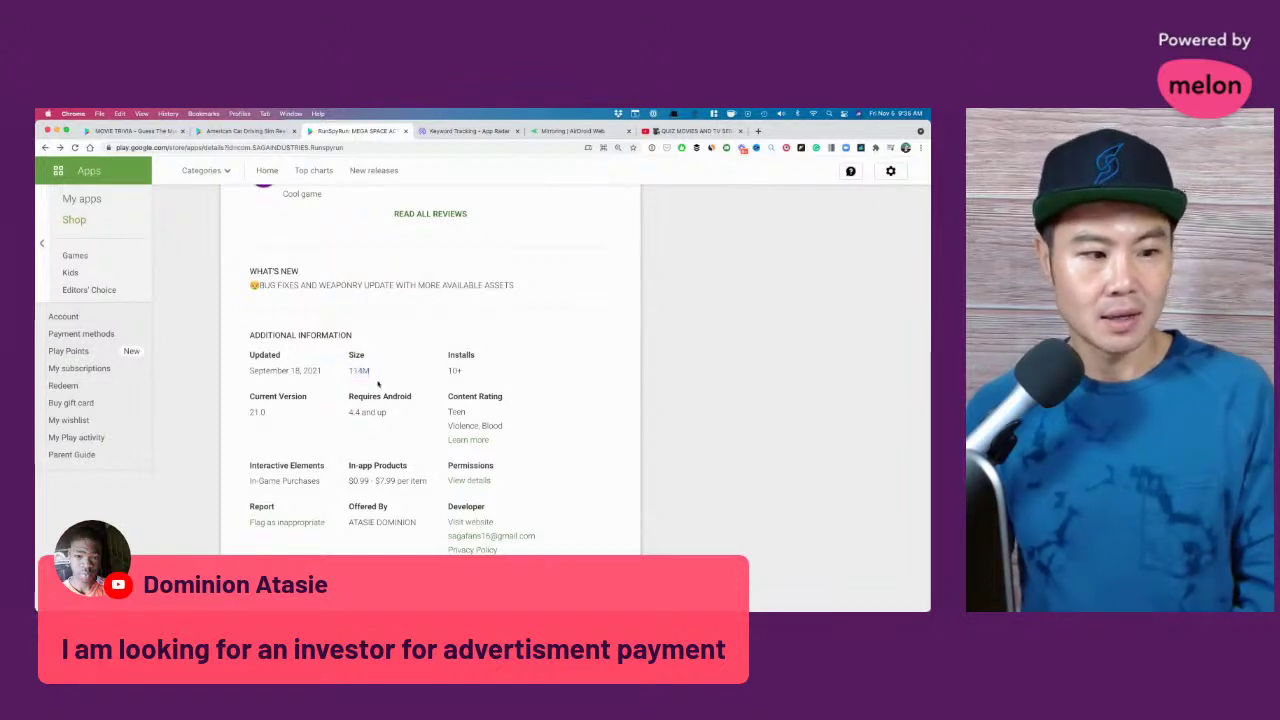
Step: Compare the app sizes given in the American Car Driving Sim Real, MOVIE TRIVIA and RunSpyRun listings
click(245, 132)
scroll(341, 372, down, 20)
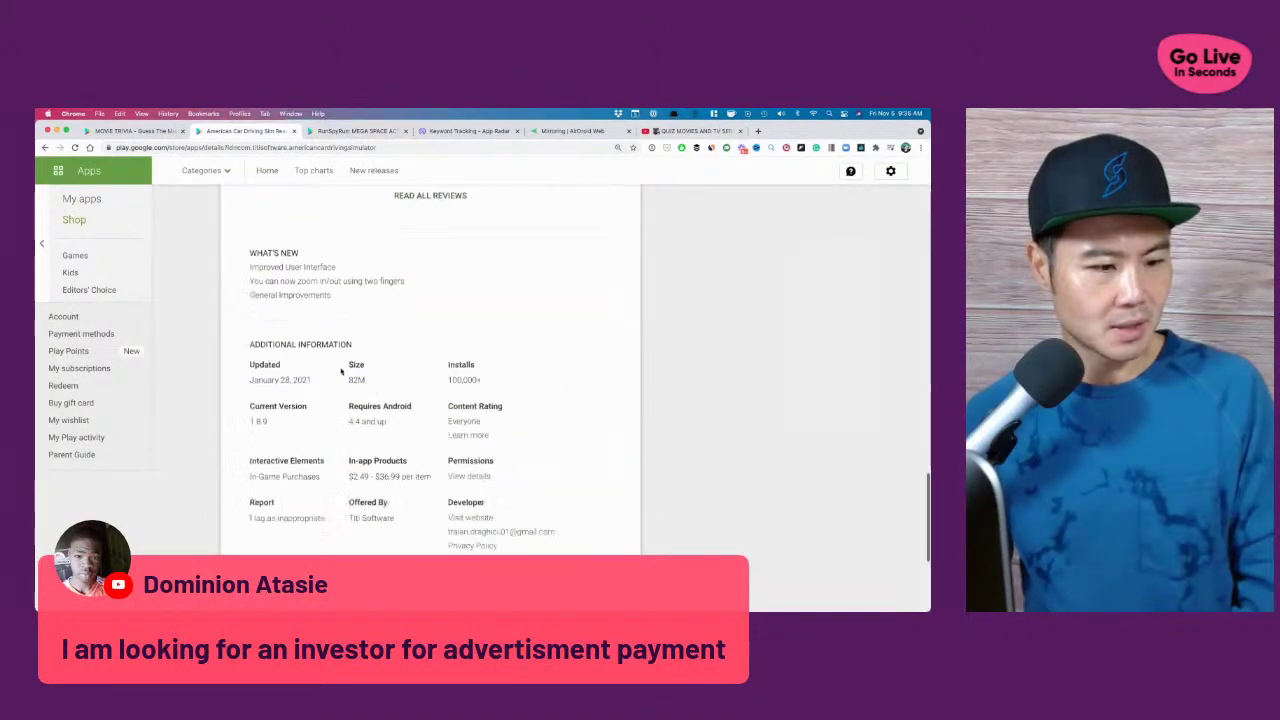
double_click(356, 366)
click(135, 131)
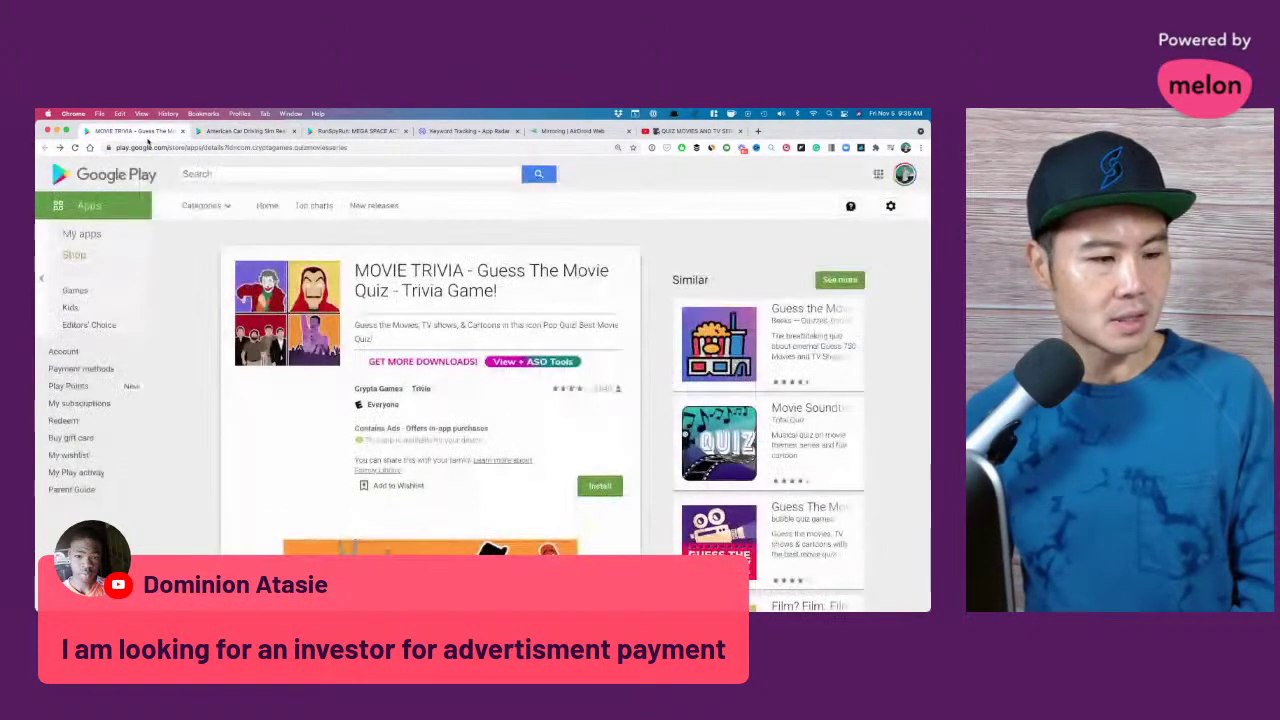
scroll(317, 375, down, 20)
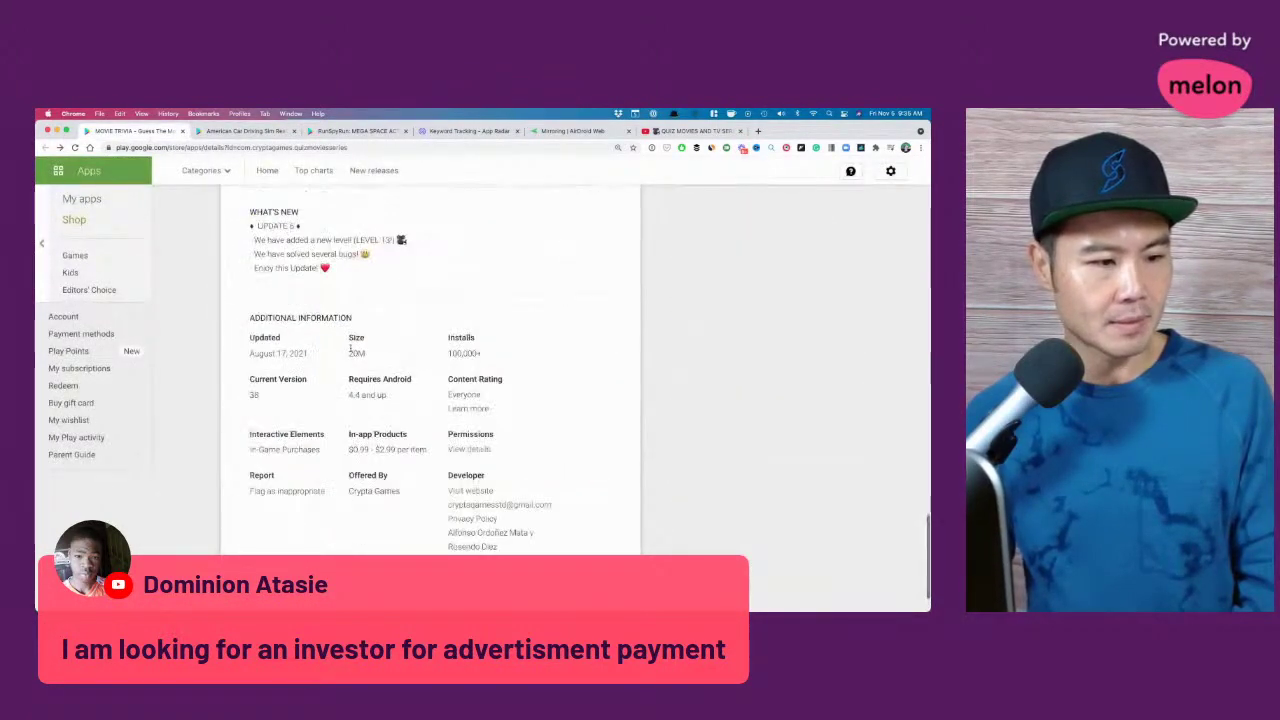
click(400, 133)
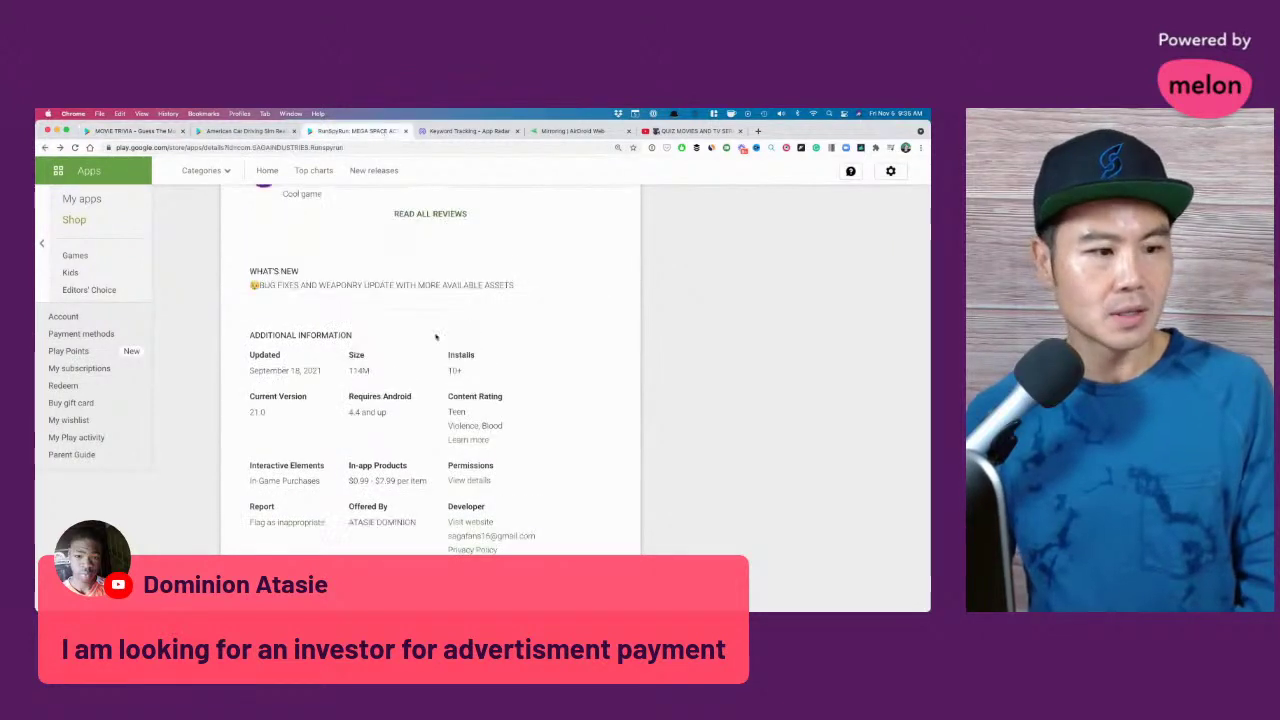
double_click(358, 370)
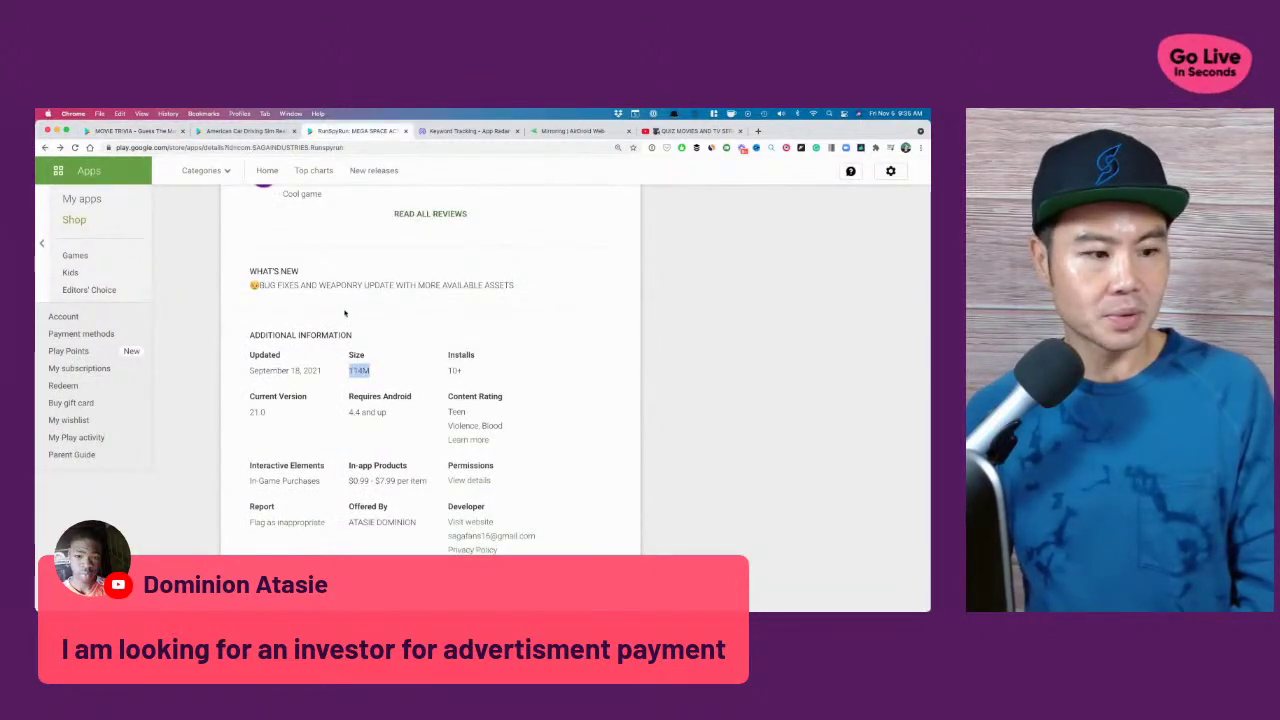
click(570, 356)
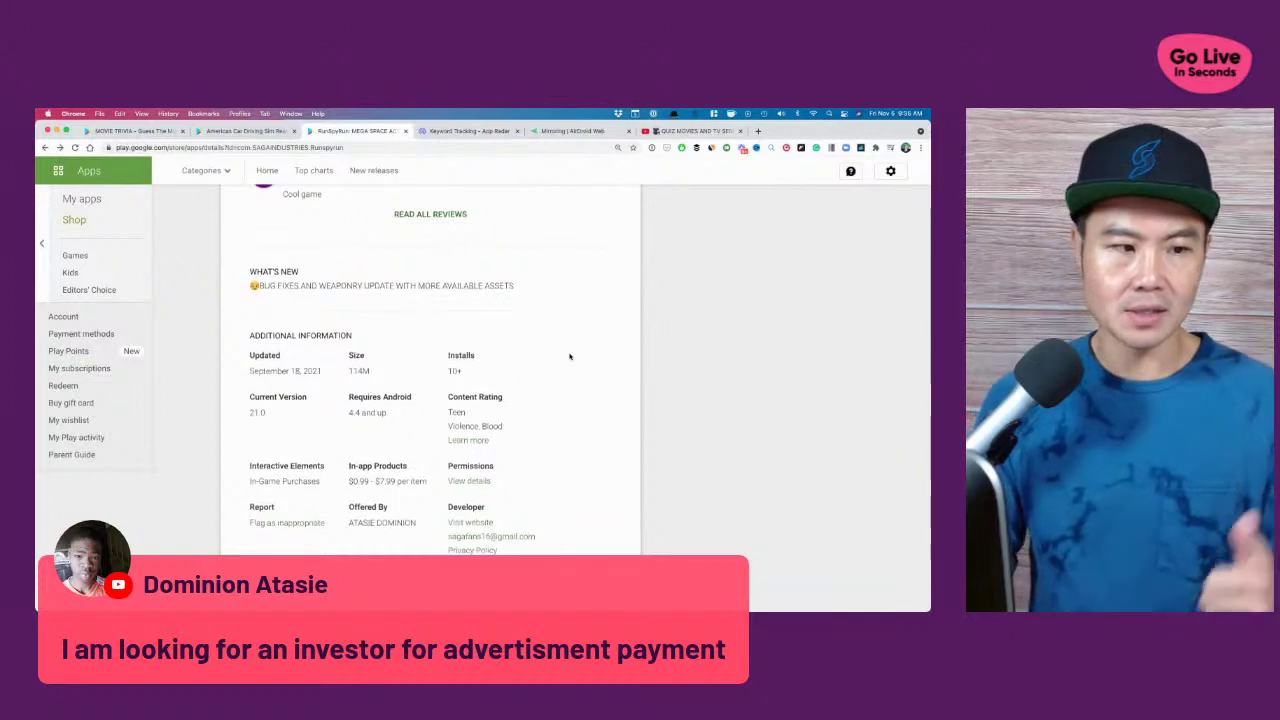
Step: Glance at the keyword tracking page in App Radar and return to the promo video area of the RunSpyRun listing
scroll(575, 360, up, 15)
scroll(630, 390, down, 3)
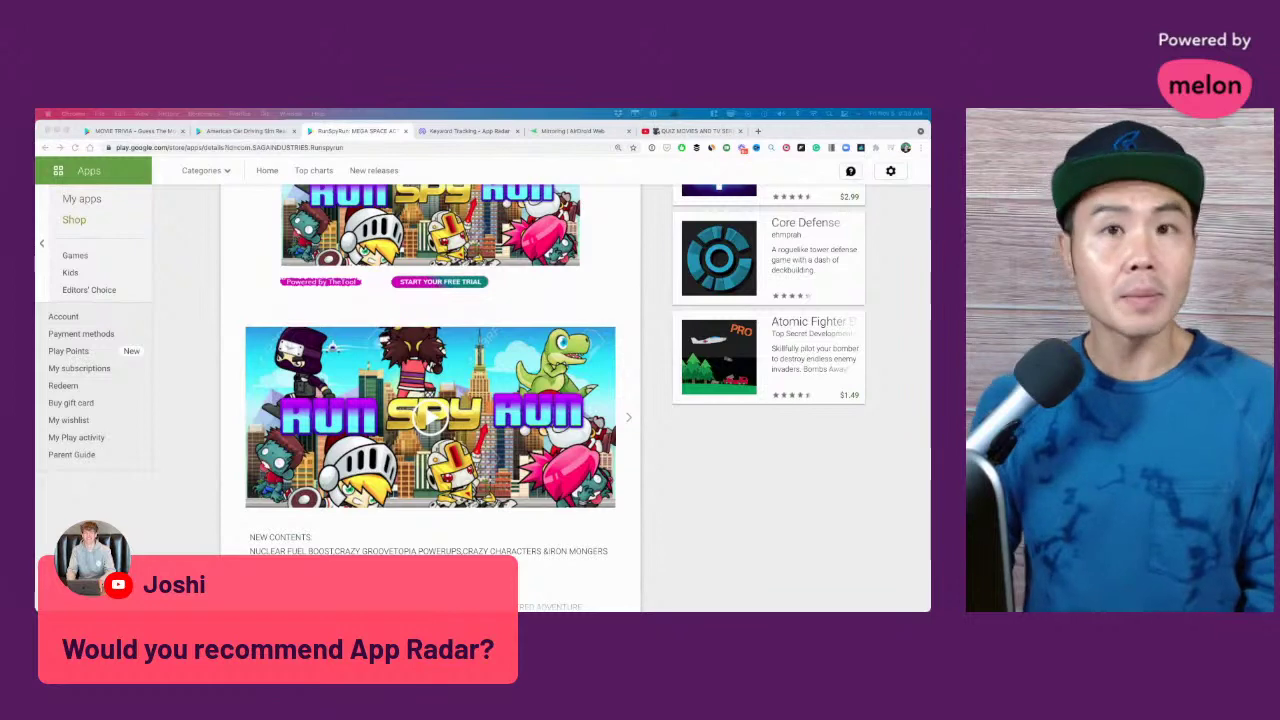
click(476, 131)
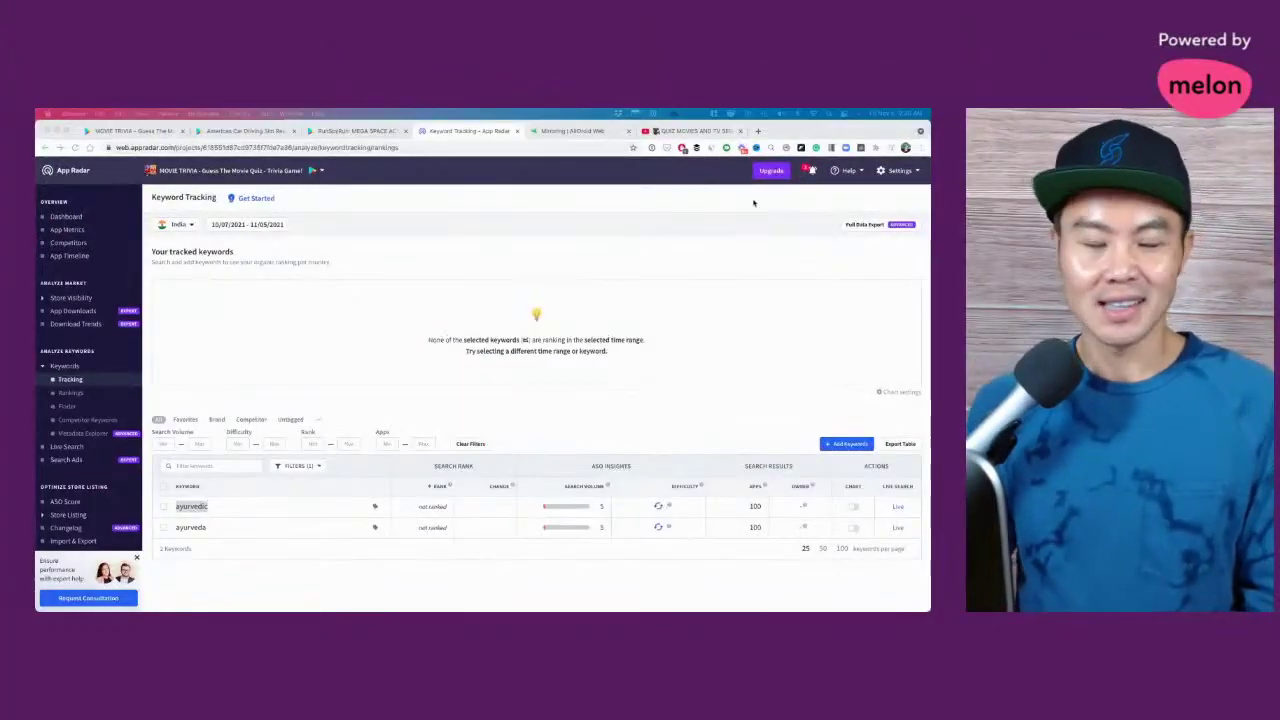
click(357, 130)
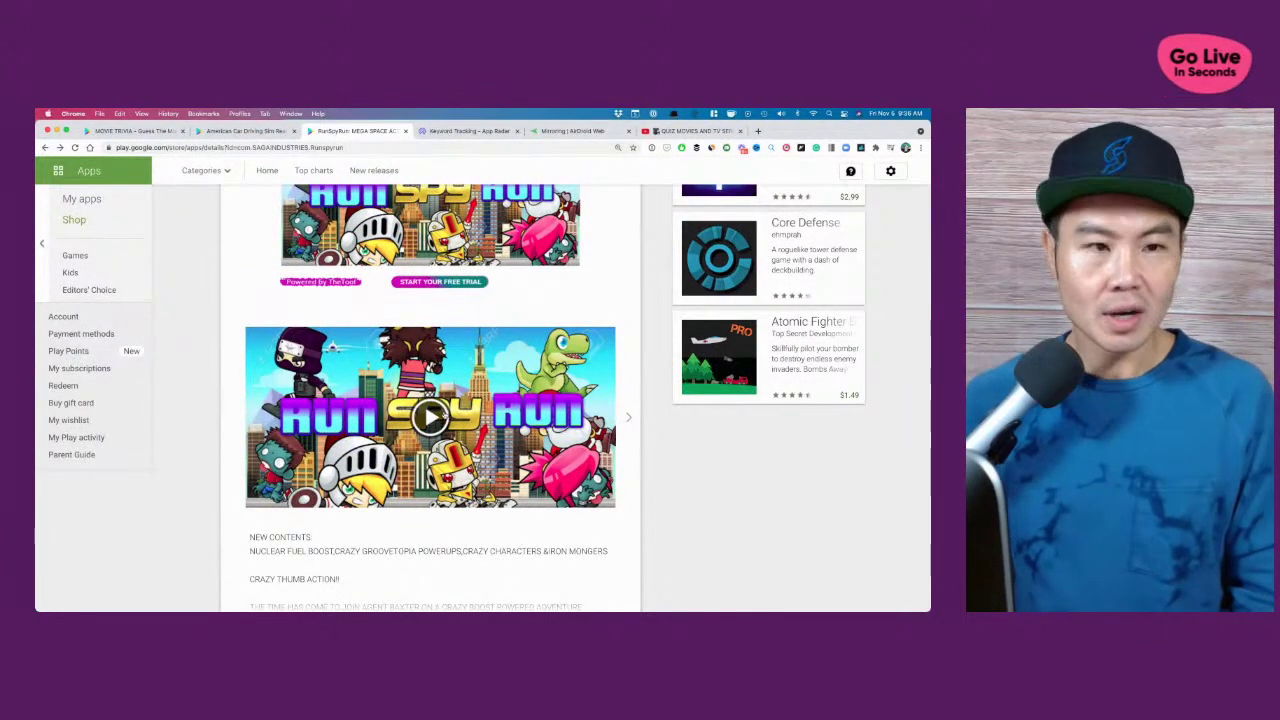
Step: Play the promo video of the RunSpyRun listing and close it after watching the gameplay
click(432, 416)
key(Escape)
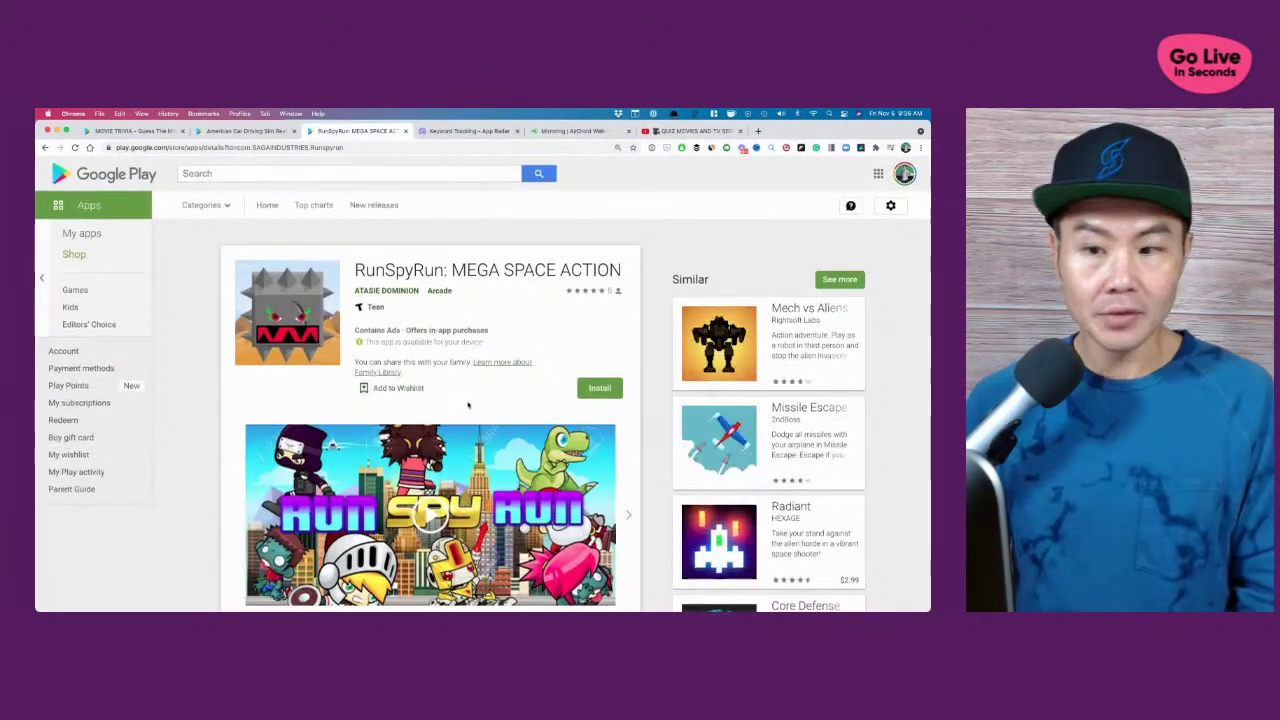
scroll(467, 405, down, 4)
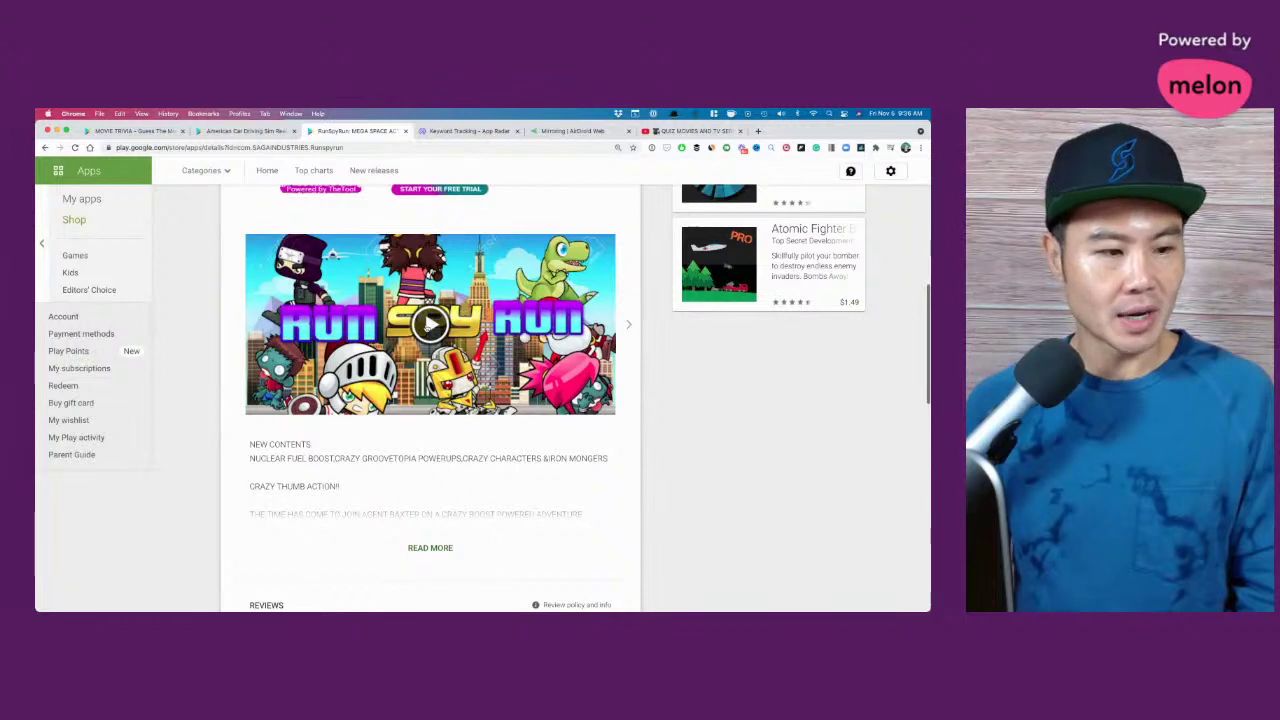
click(430, 323)
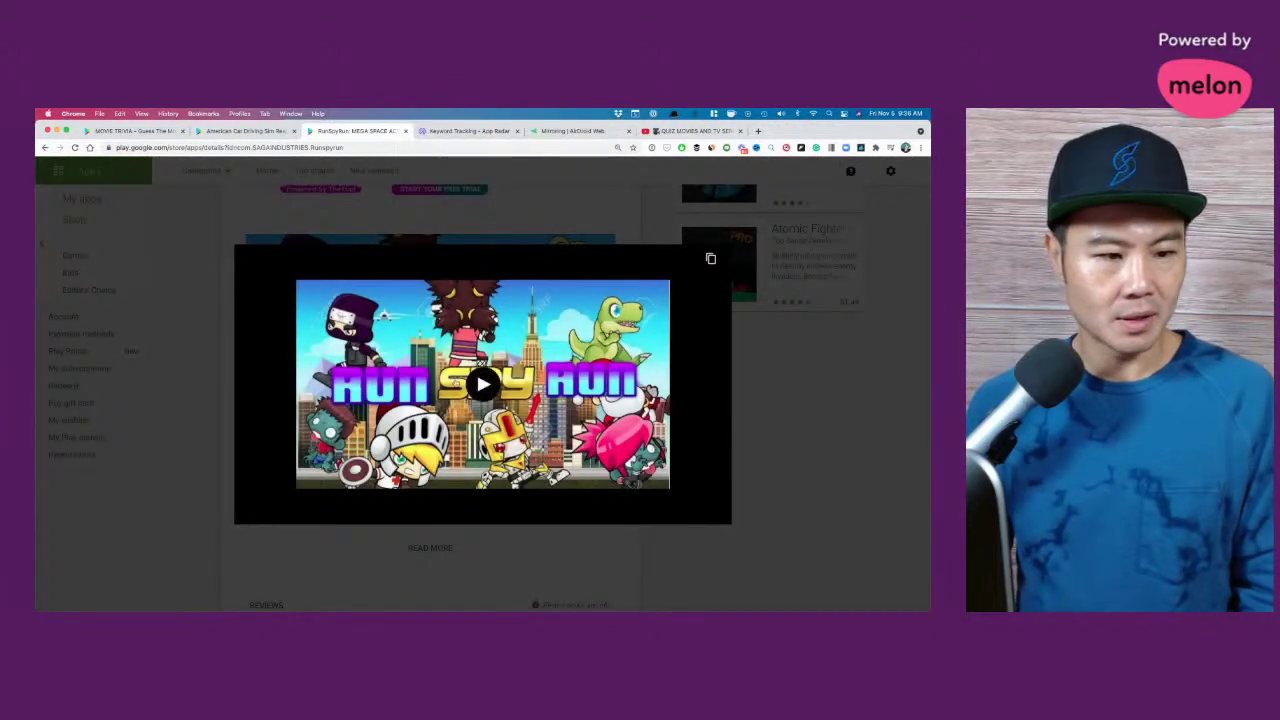
click(483, 385)
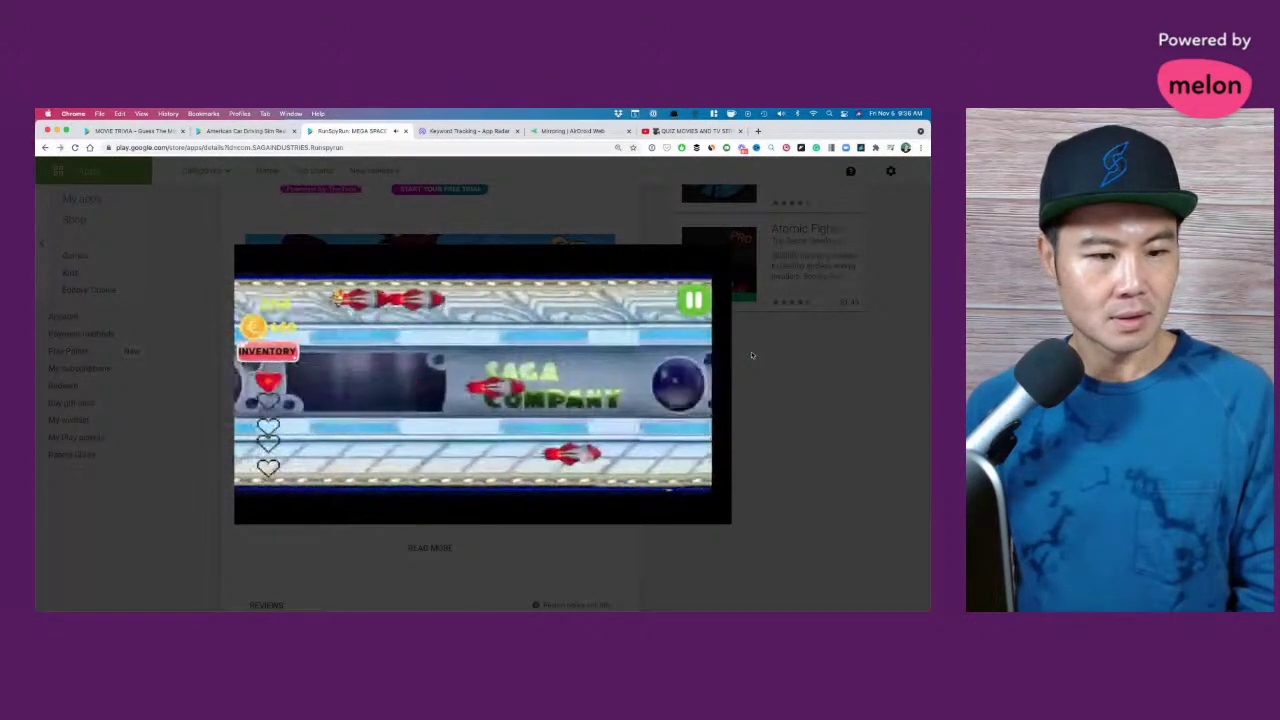
click(752, 355)
Step: Expand the full RunSpyRun description, read through its features and return to the listing's title
scroll(686, 366, down, 2)
click(431, 451)
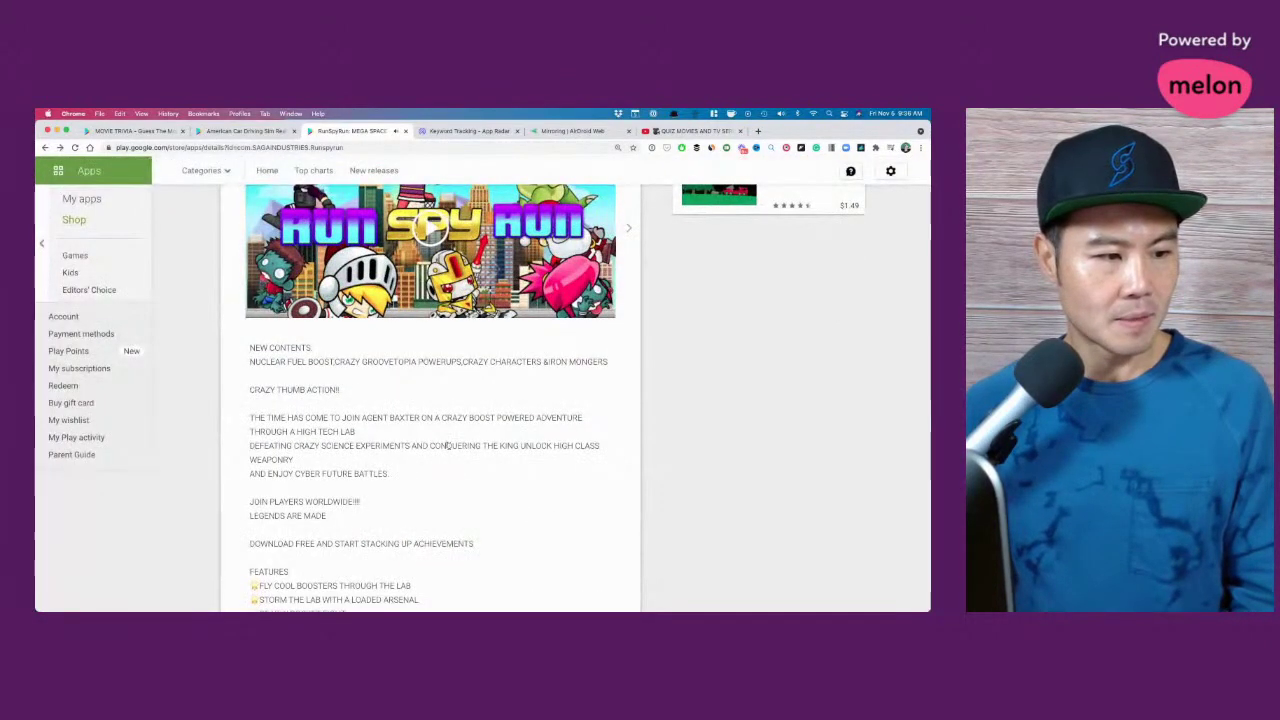
scroll(300, 378, down, 5)
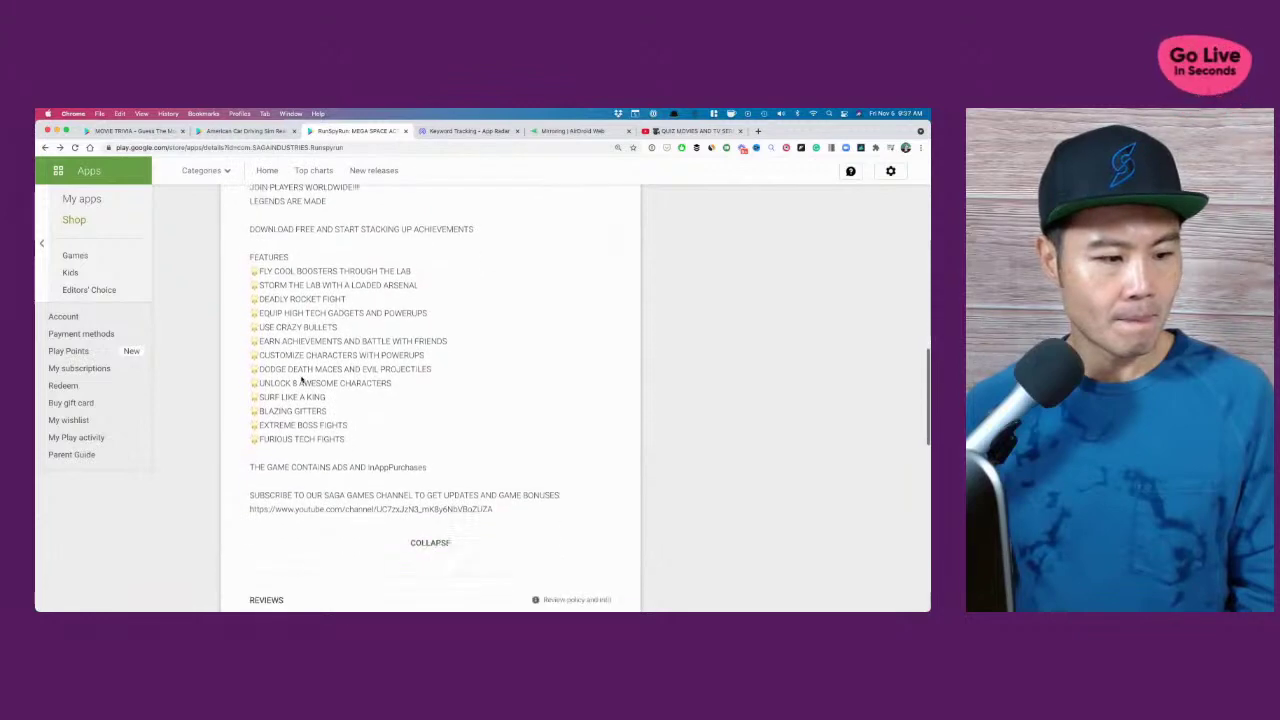
scroll(300, 378, up, 10)
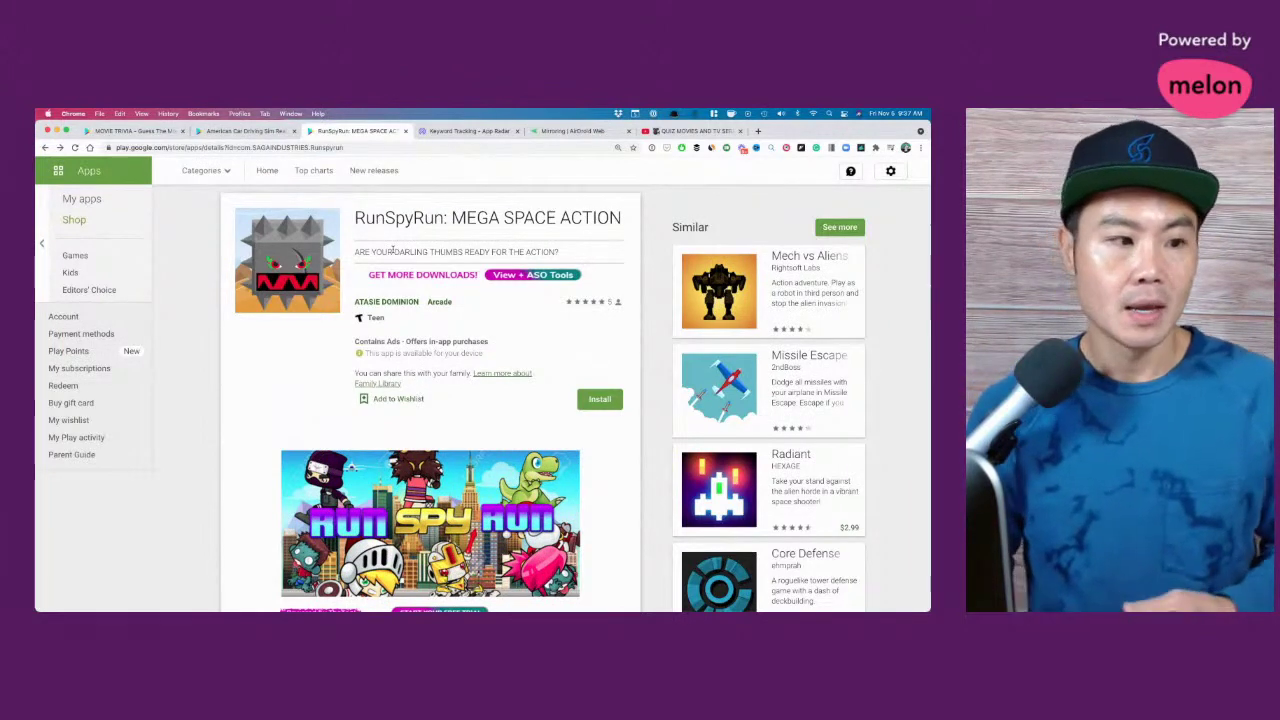
Step: Select the name "RunSpyRun" in the listing title and switch App Radar to the RunSpyRun: MEGA SPACE ACTION project
double_click(398, 221)
click(466, 131)
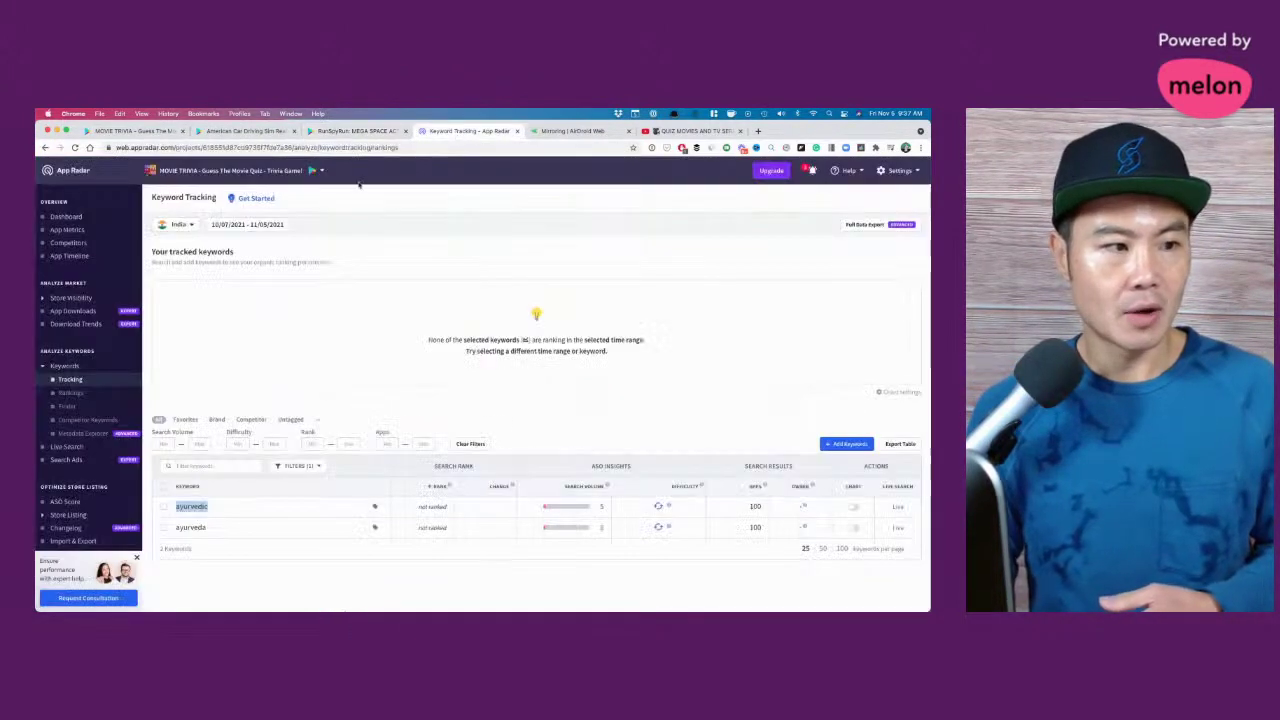
click(225, 171)
click(175, 236)
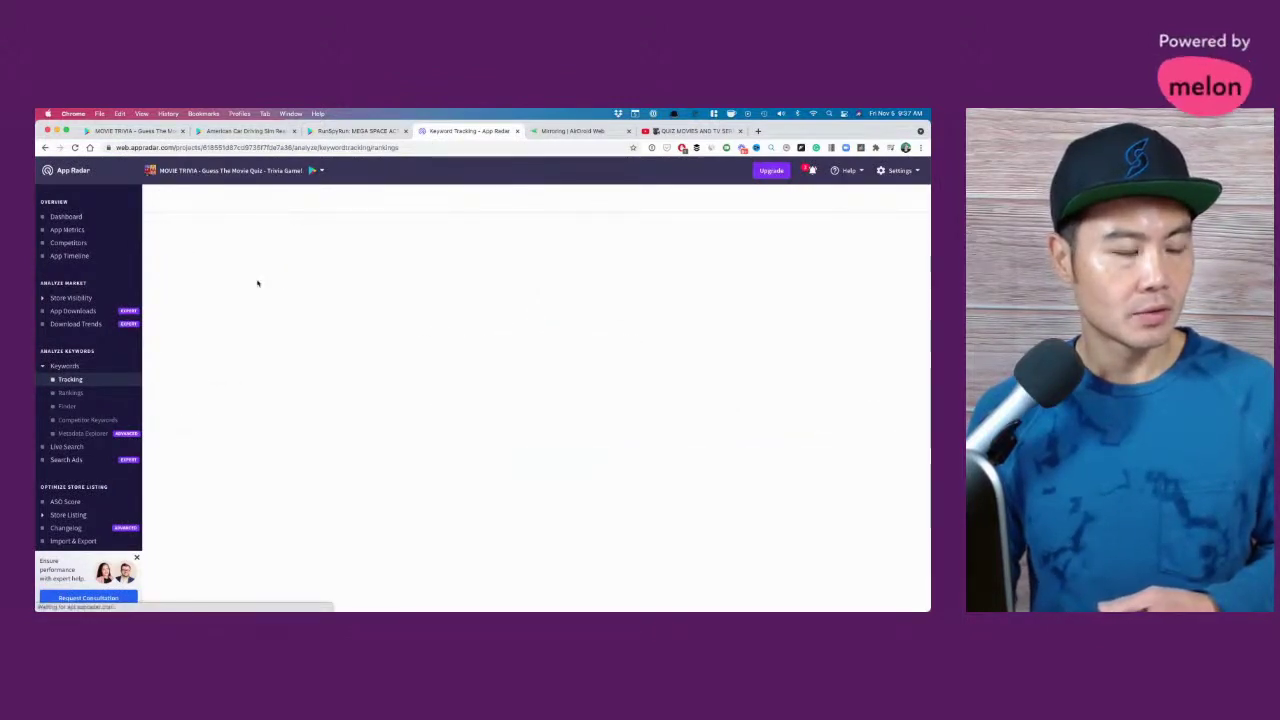
Step: Add "runspyrun" to the app's tracked keywords and review its ranking in the keyword table
scroll(283, 388, down, 1)
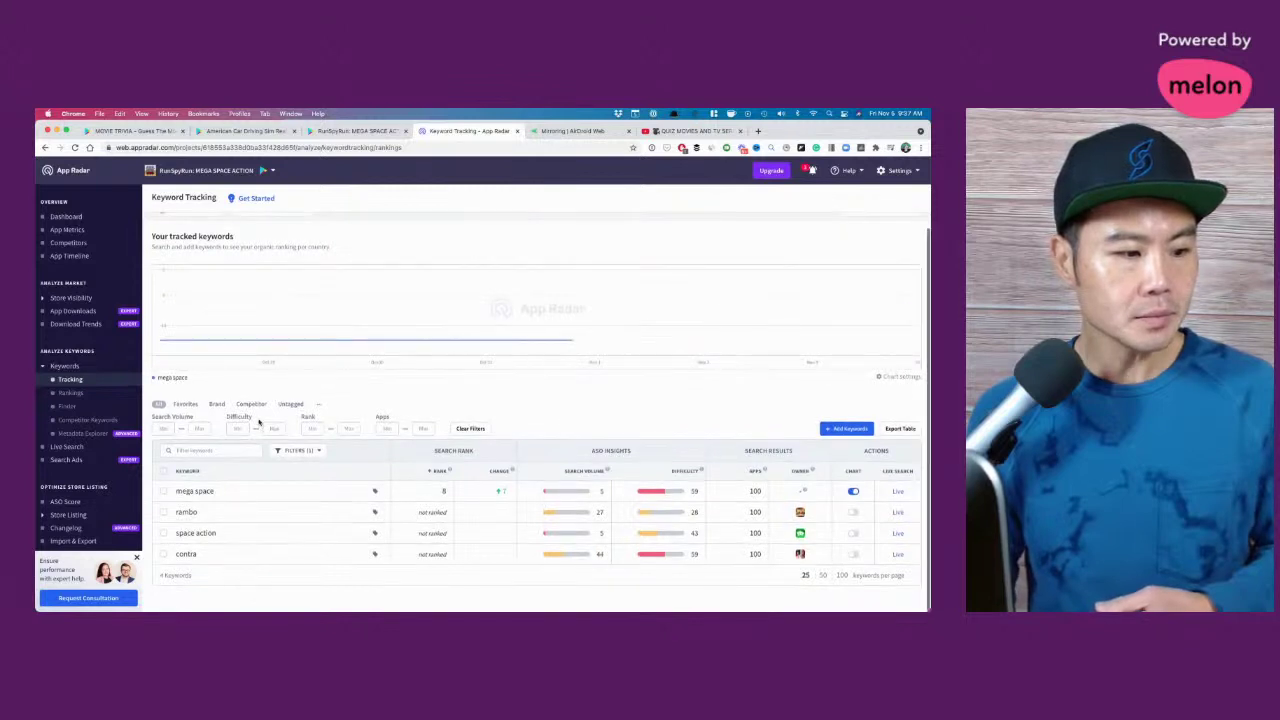
click(845, 429)
key(ctrl+v)
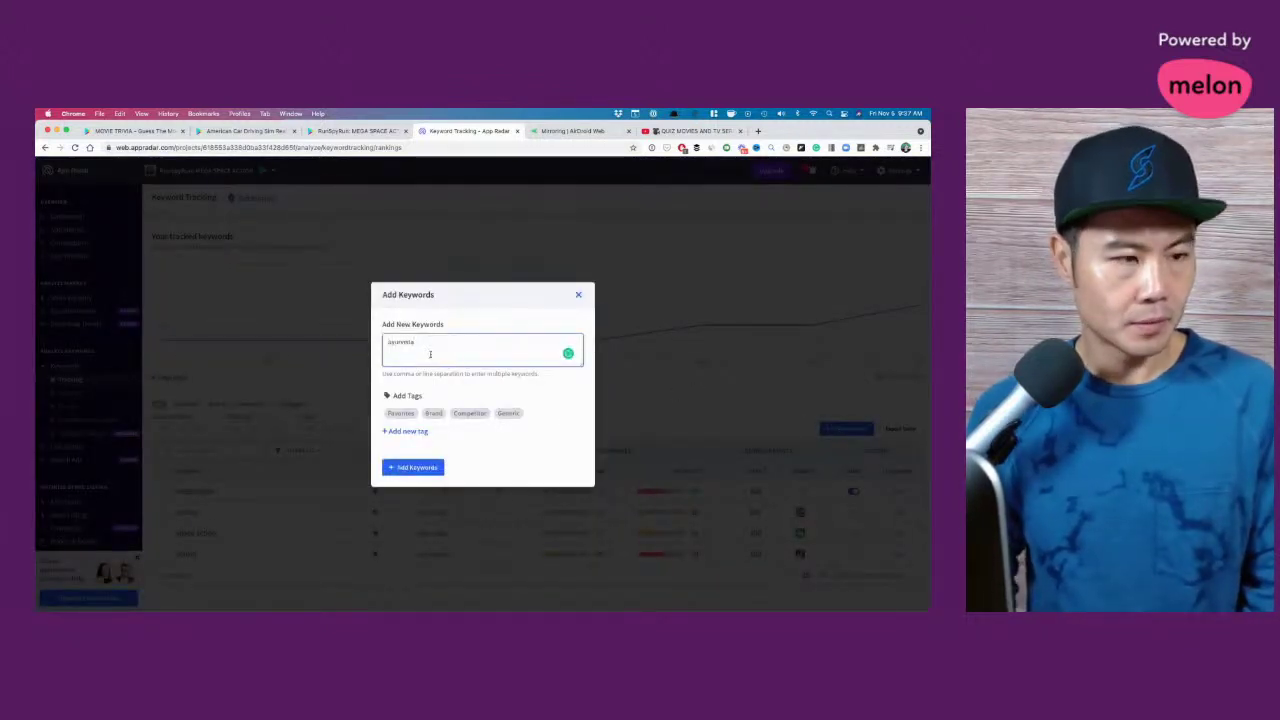
key(BackSpace)
key(BackSpace)
key(BackSpace)
key(BackSpace)
key(BackSpace)
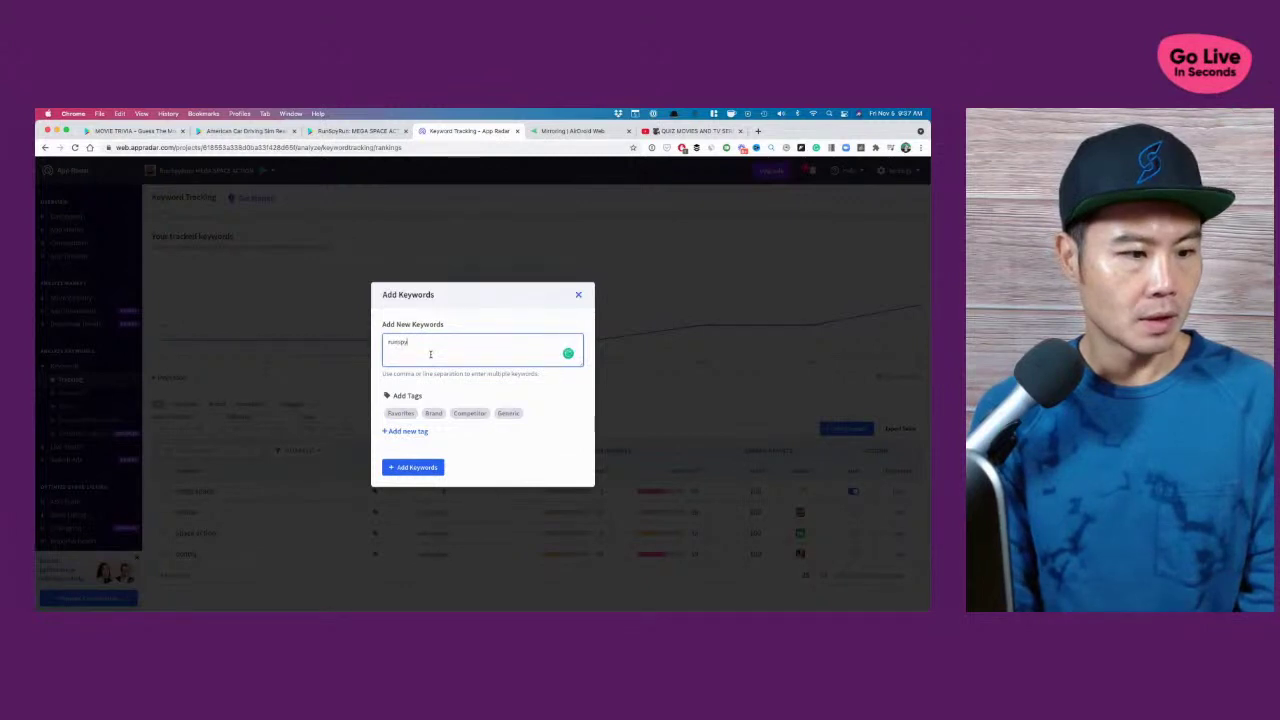
click(408, 472)
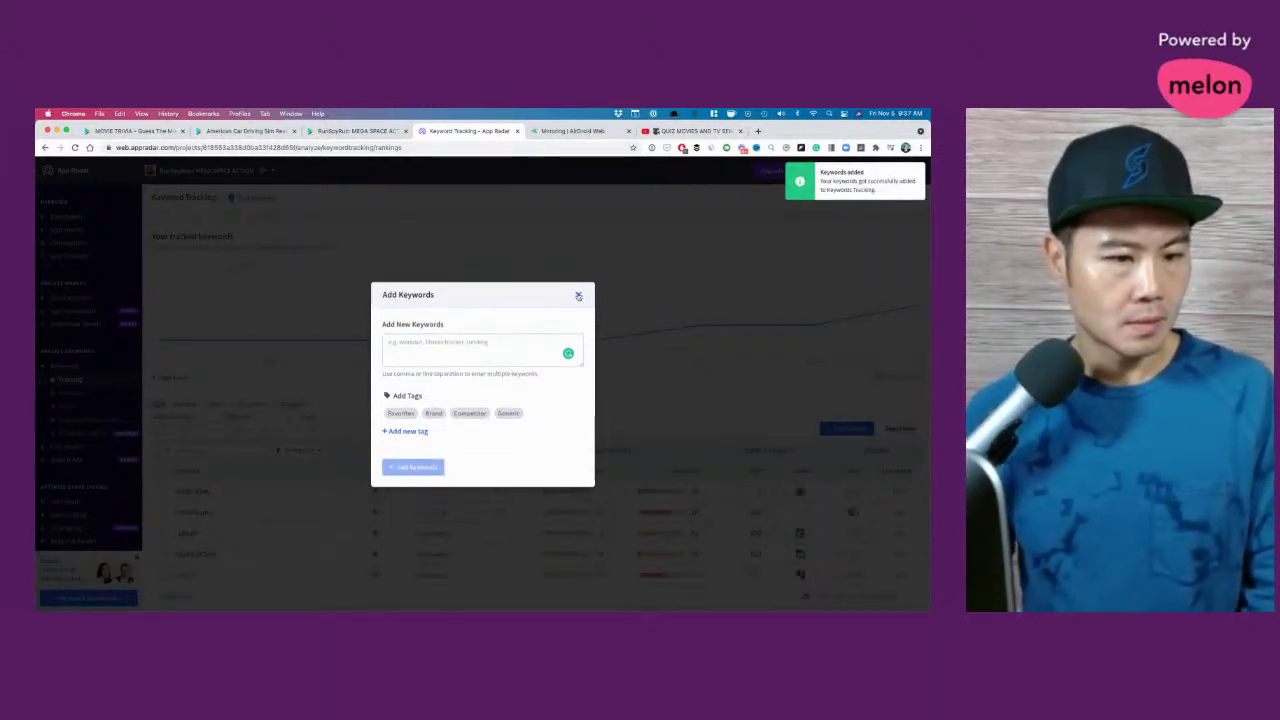
click(578, 287)
scroll(600, 430, down, 1)
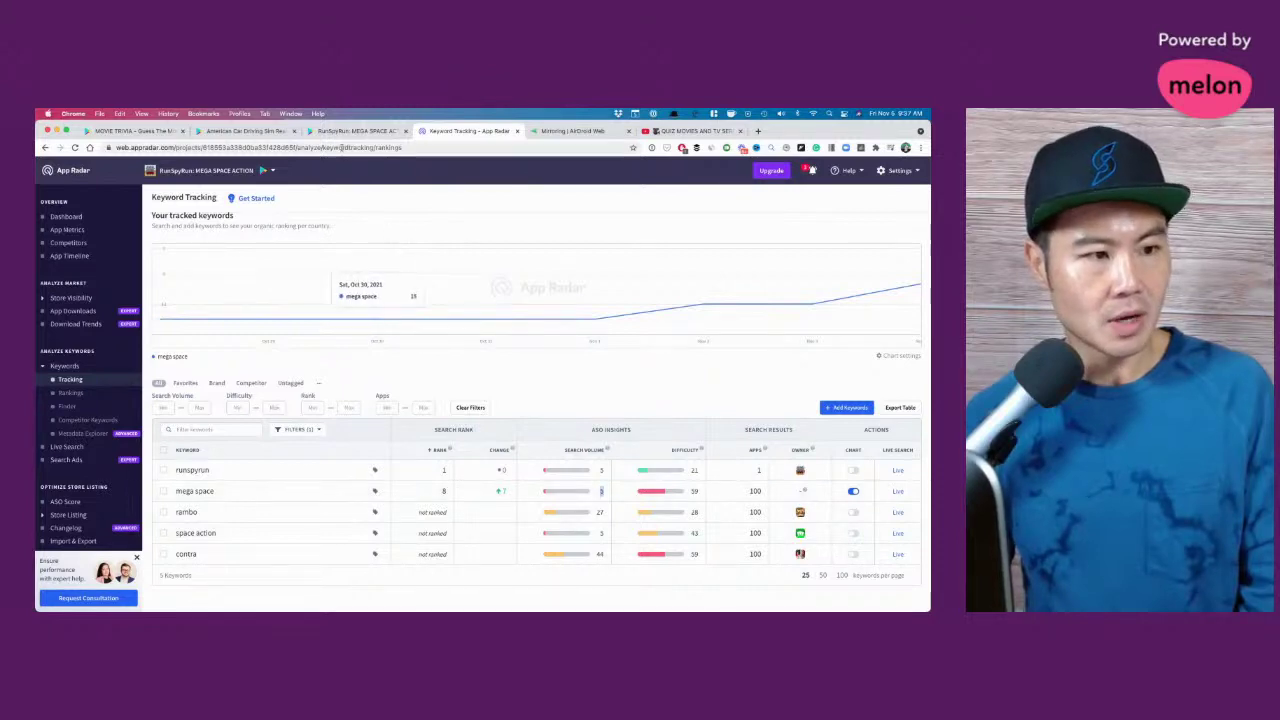
Step: Add "space action" and "mega space action" to the app's tracked keywords in App Radar and check their rows in the keyword table
click(355, 131)
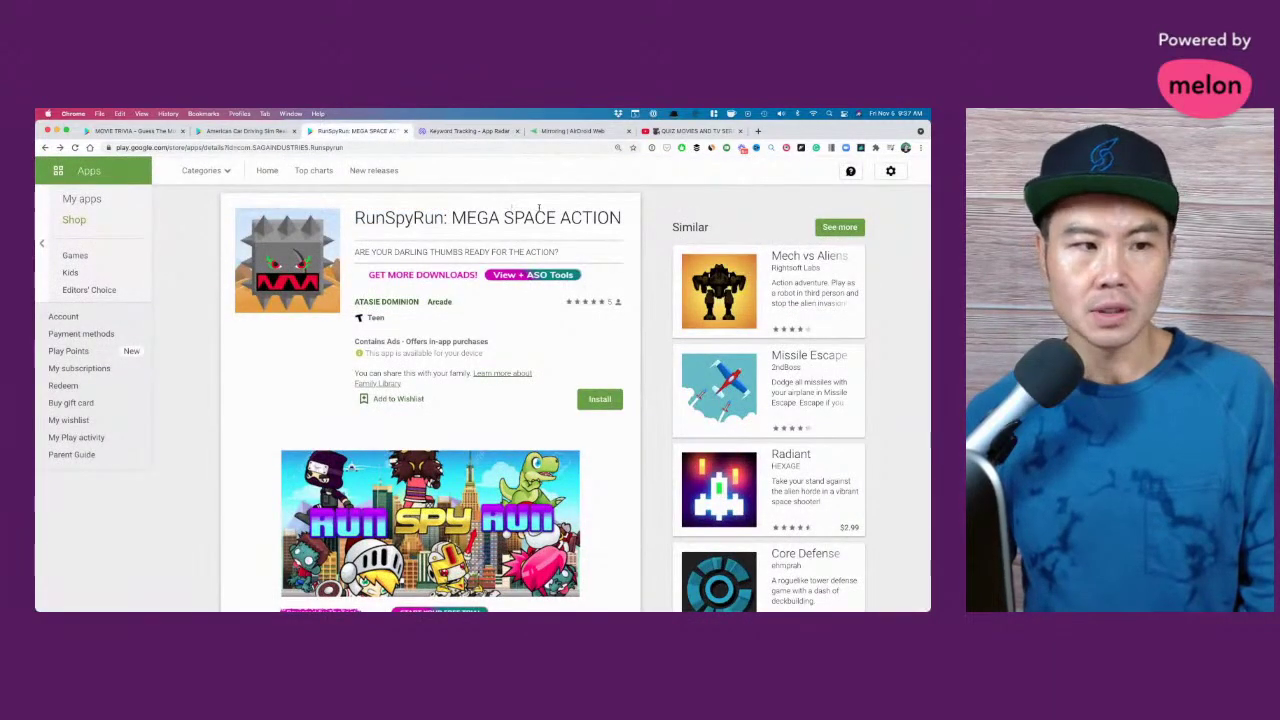
click(462, 131)
click(864, 409)
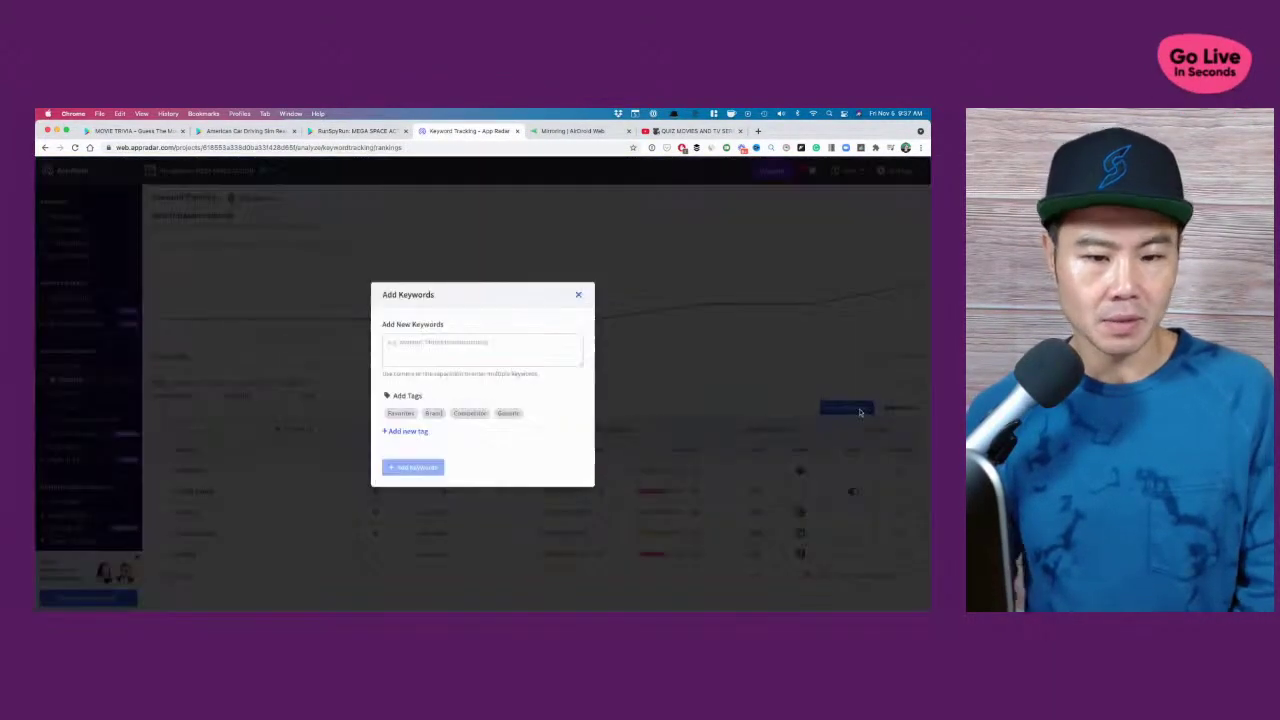
click(504, 339)
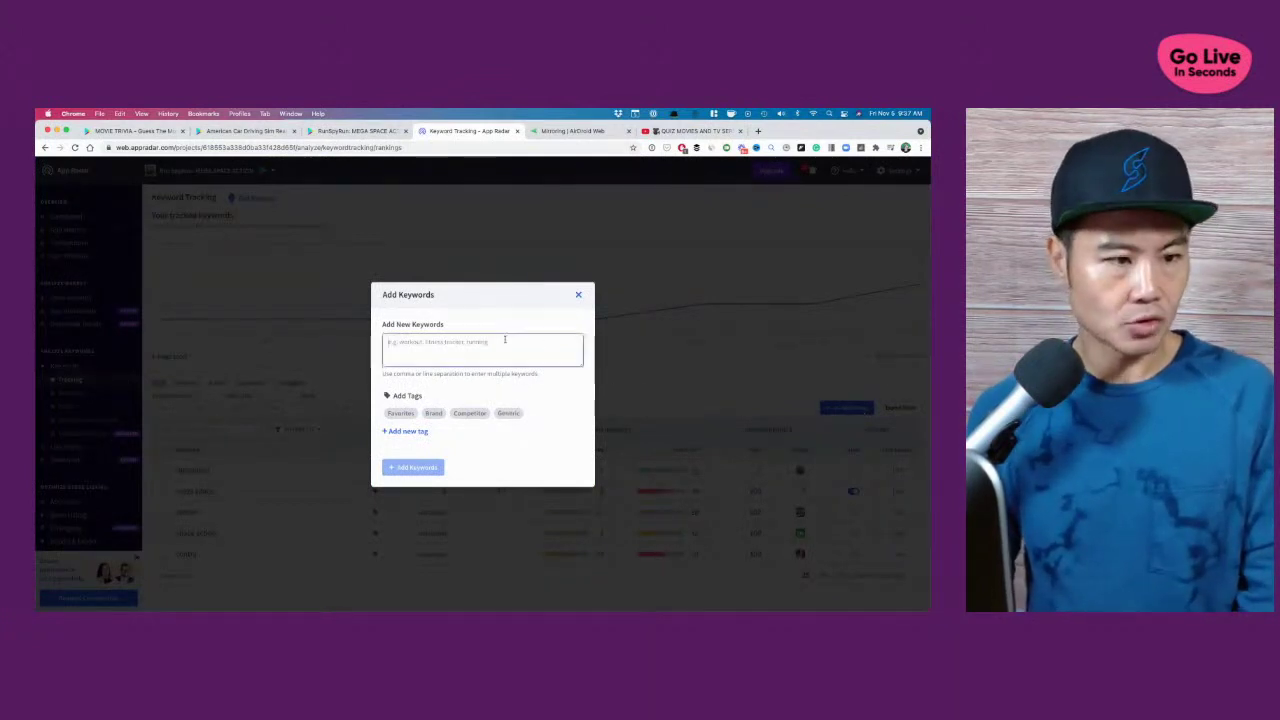
text(space)
text( archer)
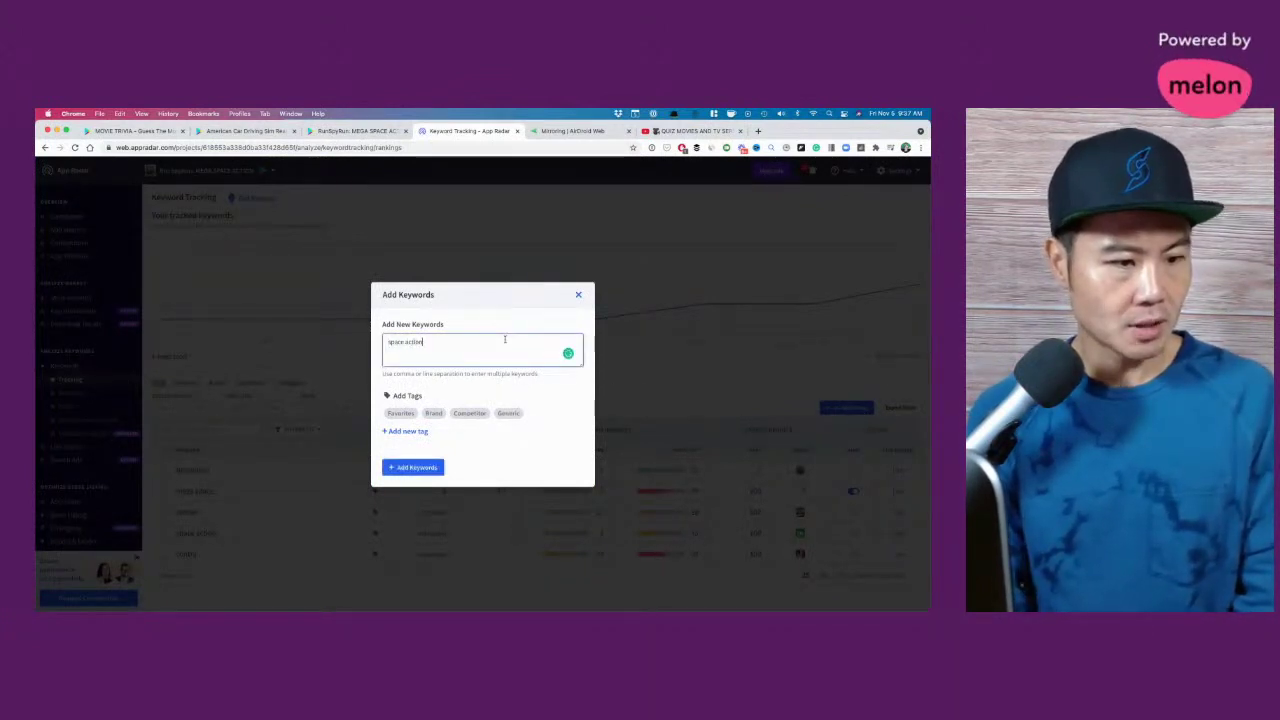
key(Return)
text(ion mega space )
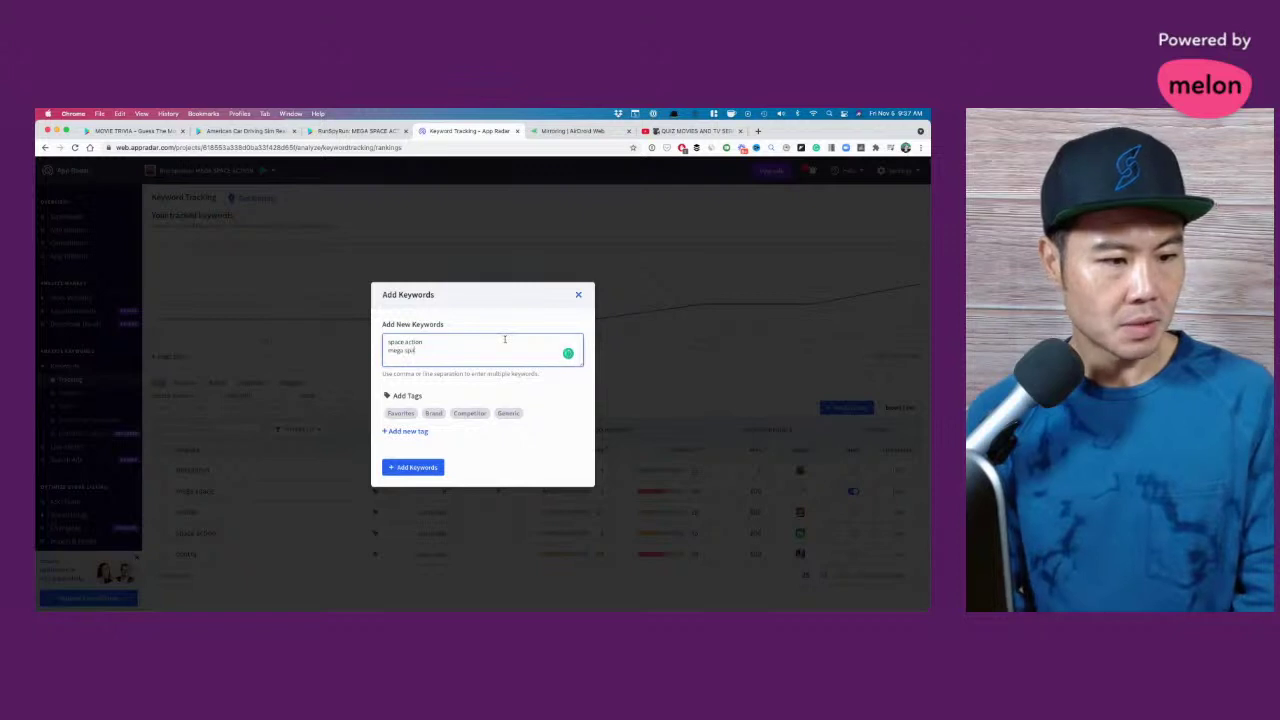
text(action)
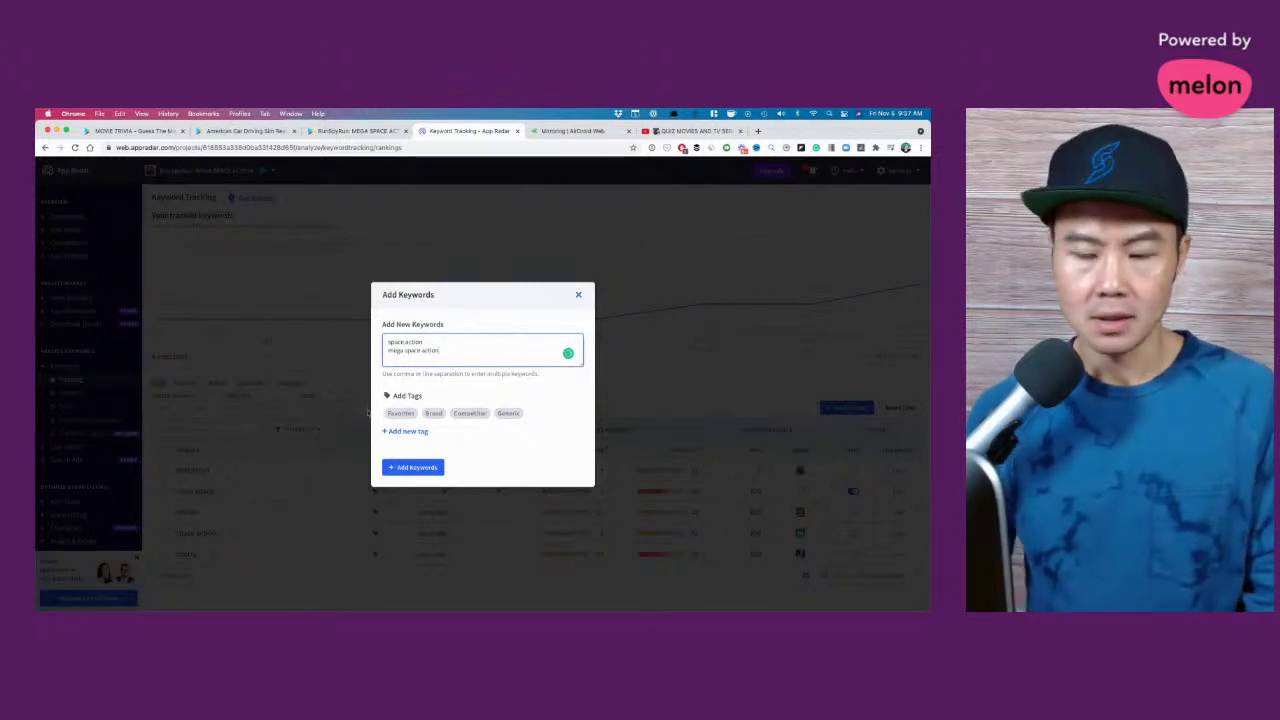
click(413, 470)
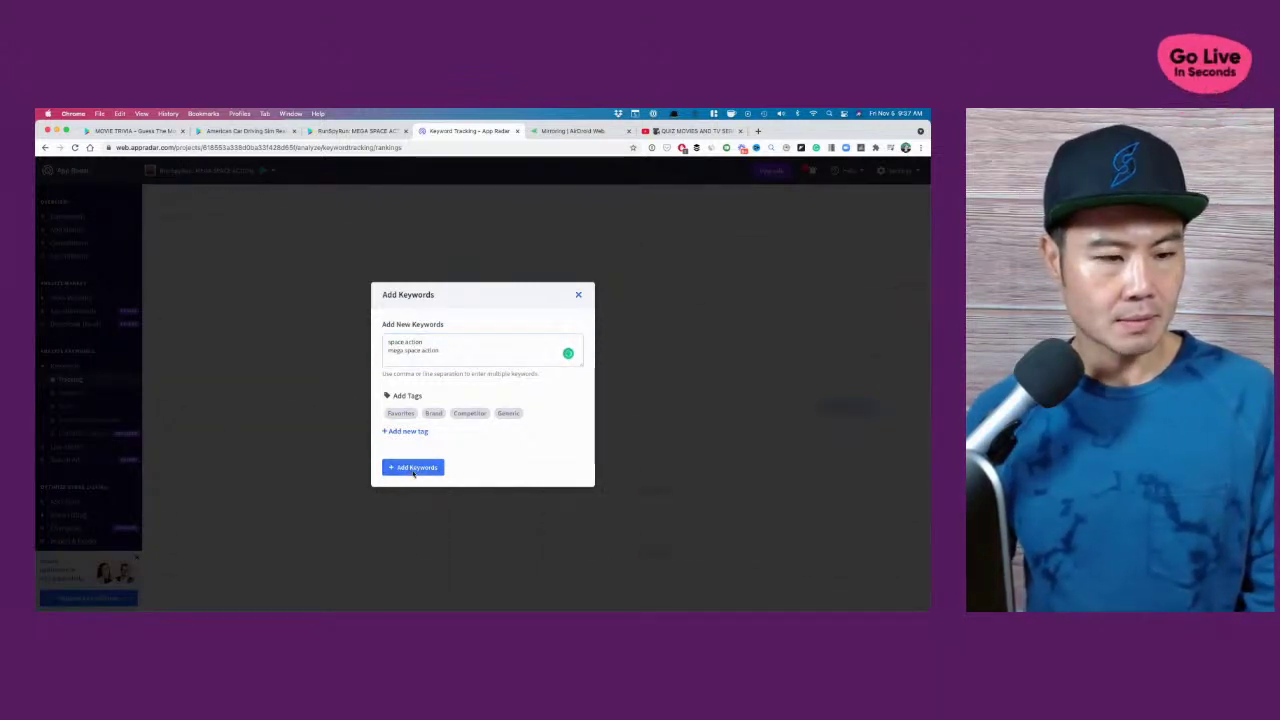
click(578, 294)
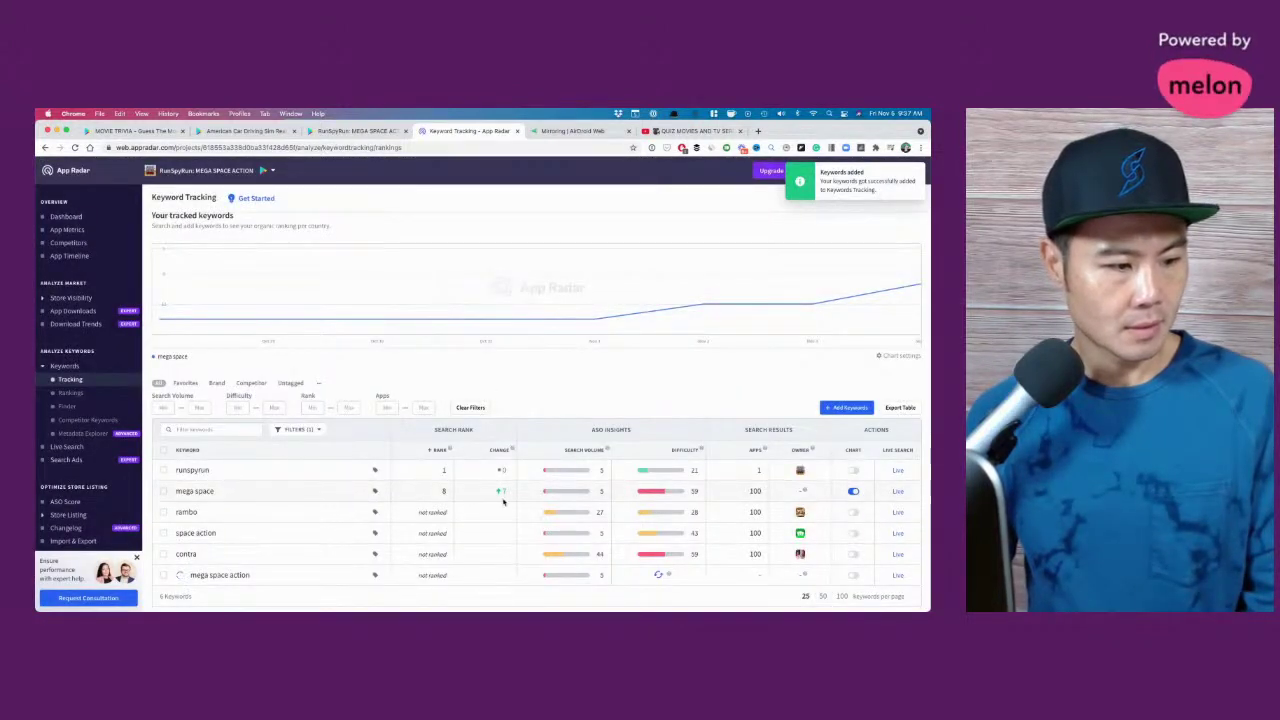
scroll(503, 491, down, 1)
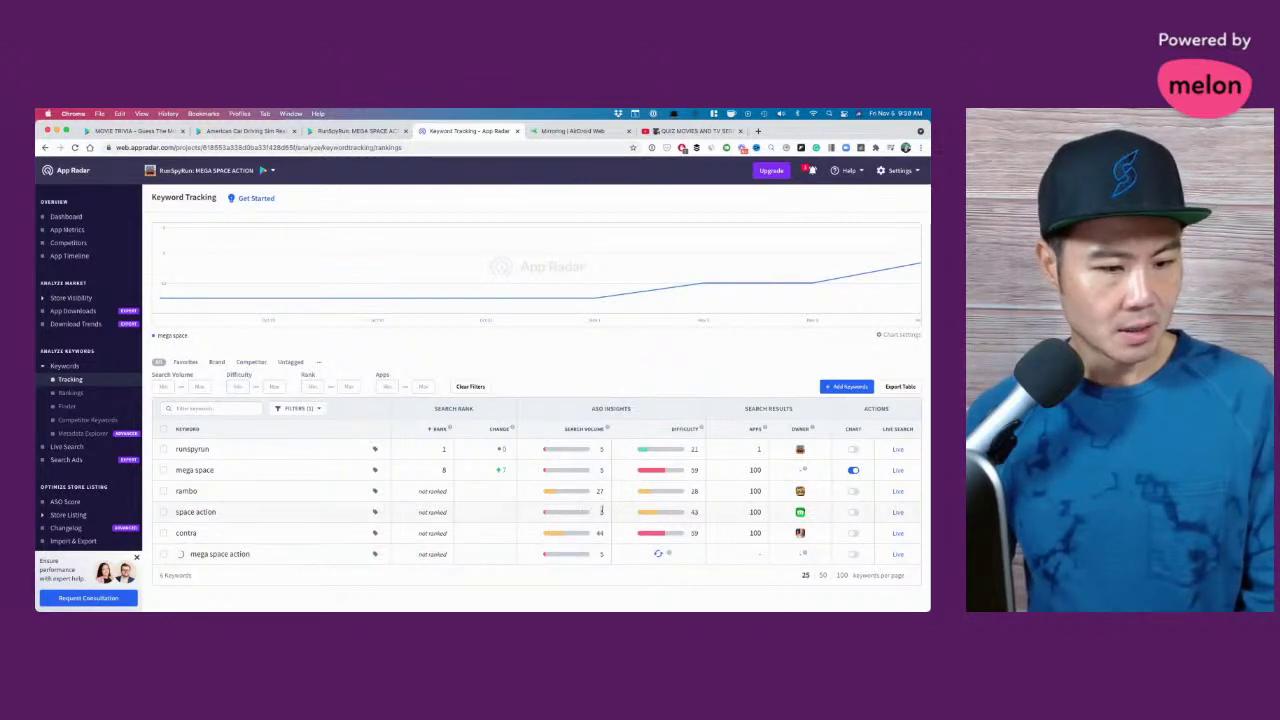
Step: Return to the RunSpyRun listing on Google Play and highlight its full title, RunSpyRun: MEGA SPACE ACTION, for review
key(ctrl+shift+Tab)
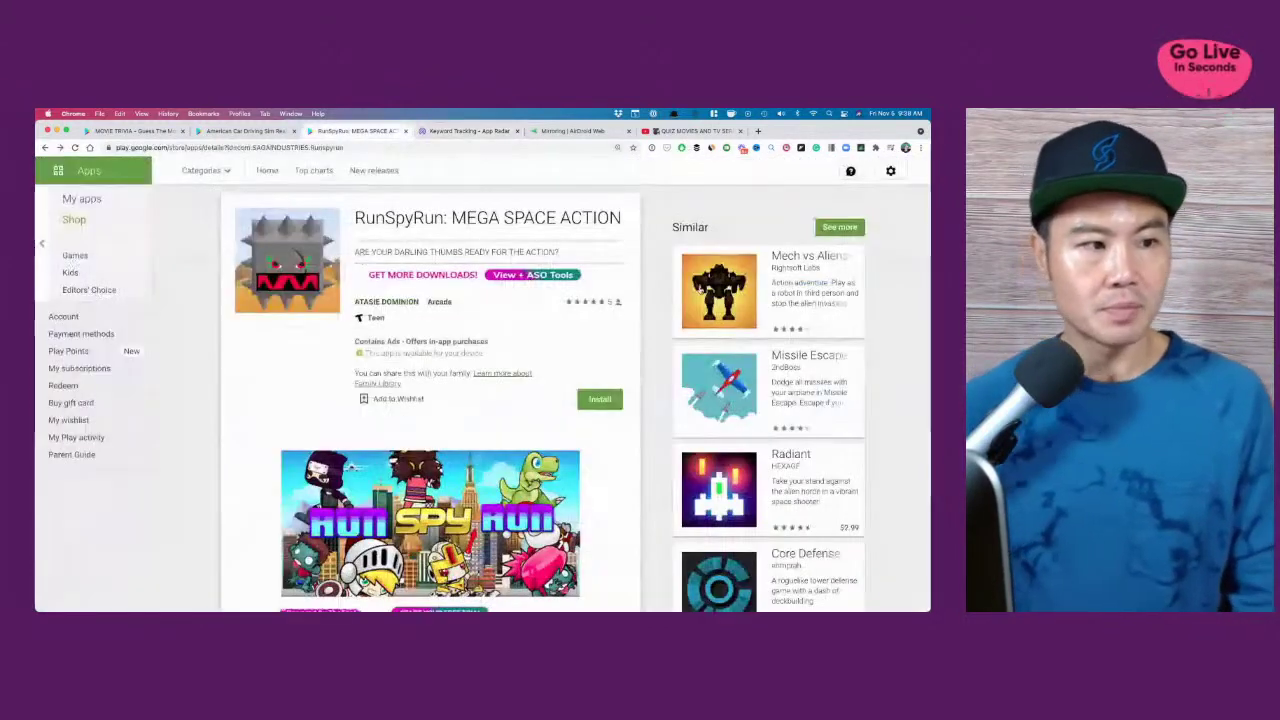
drag(612, 218, 488, 218)
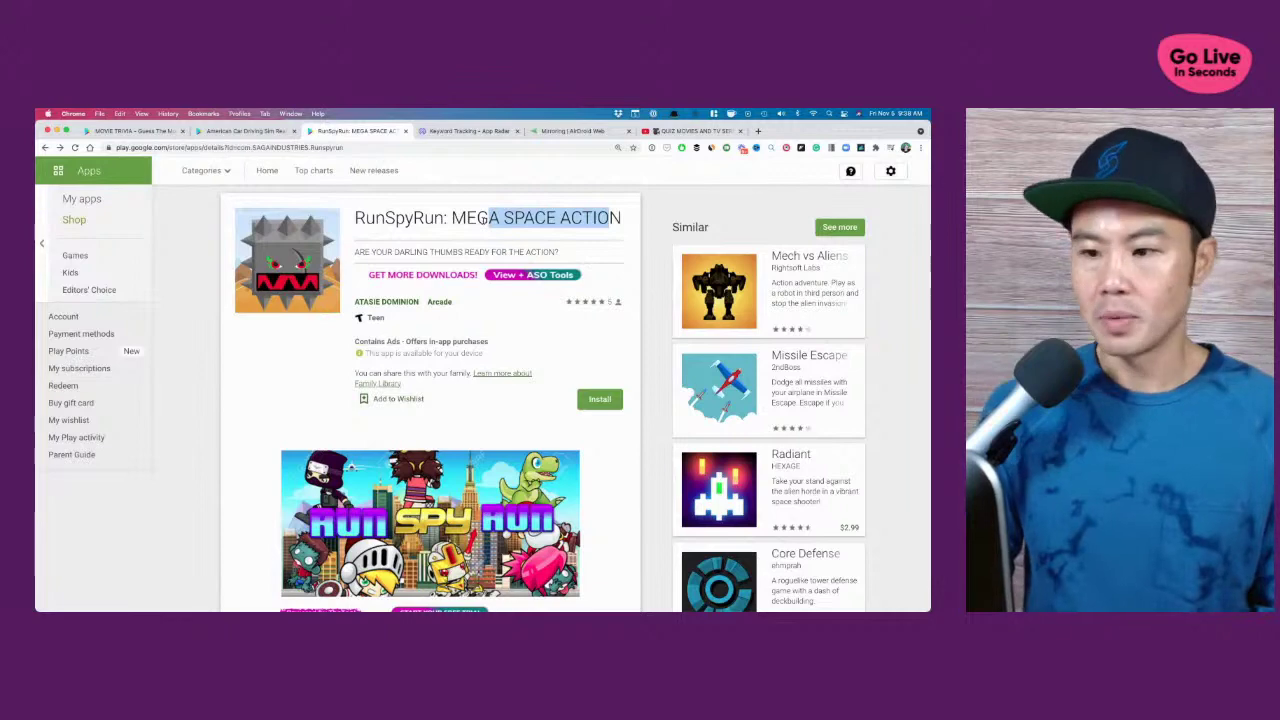
click(607, 302)
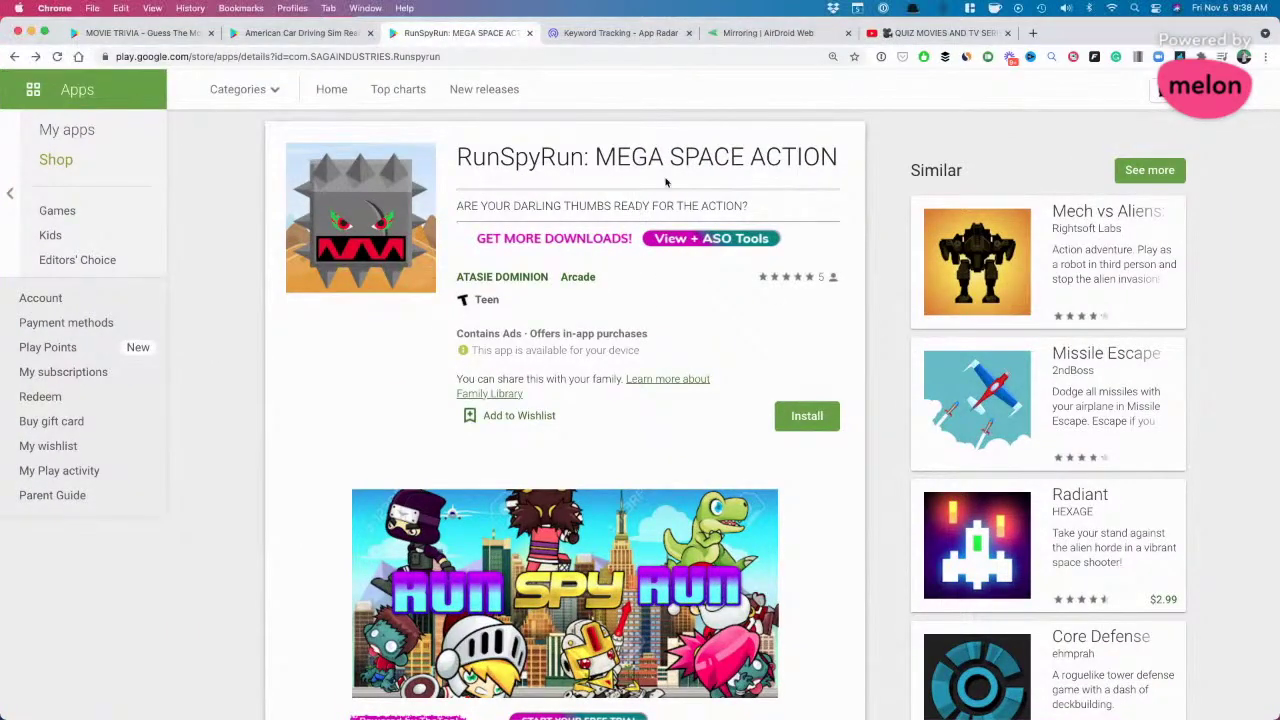
drag(456, 156, 841, 153)
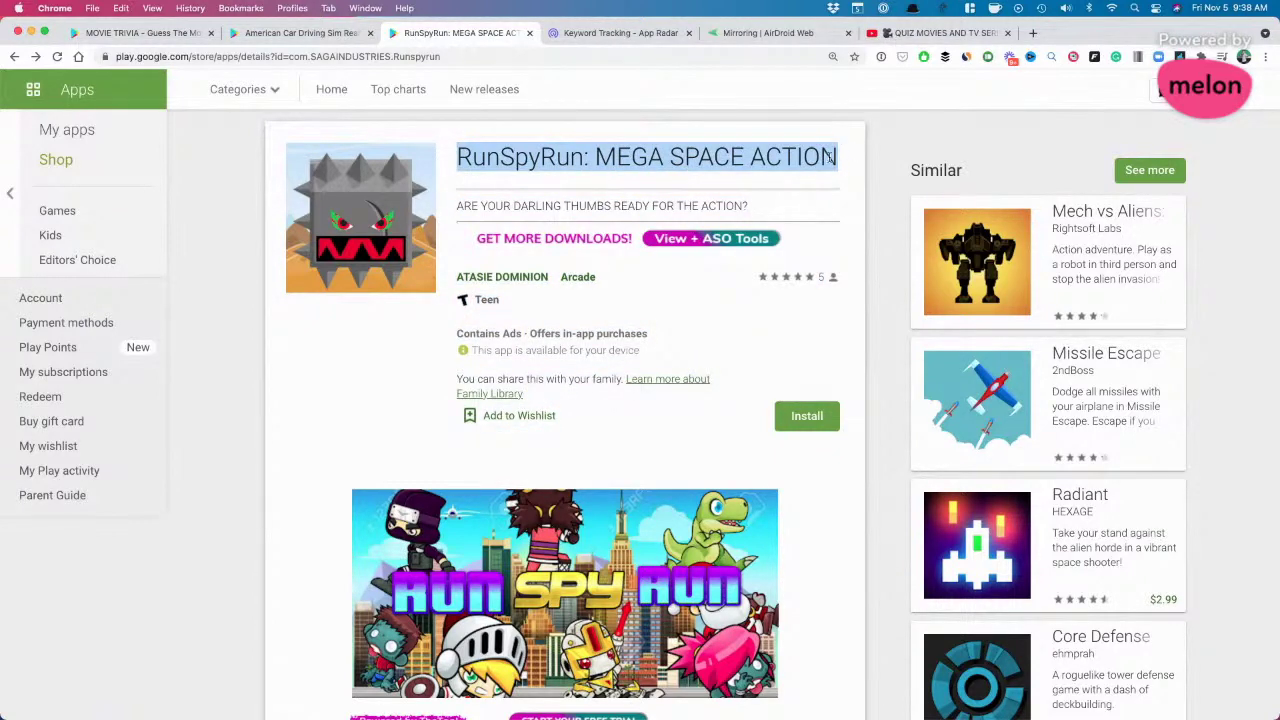
click(797, 194)
Step: Compare the title with the short description "ARE YOUR DARLING THUMBS READY FOR THE ACTION?" by highlighting its text
drag(748, 206, 472, 208)
click(463, 204)
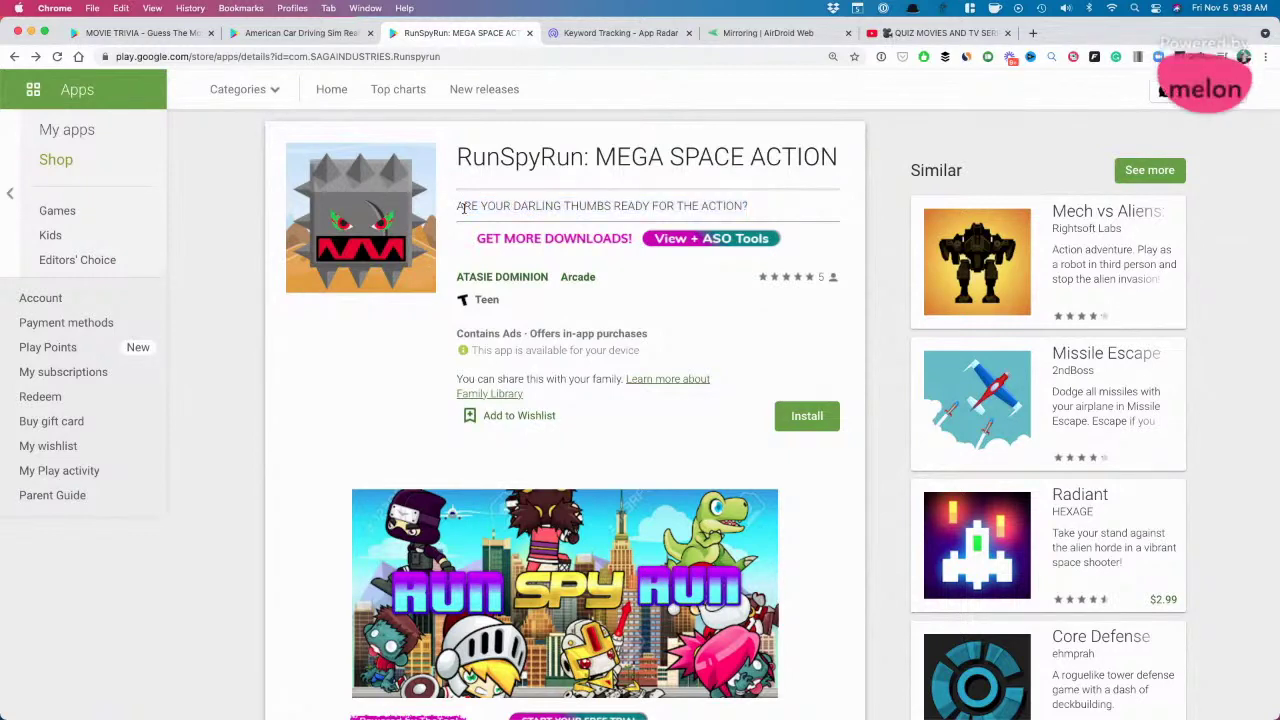
drag(458, 157, 619, 198)
click(654, 198)
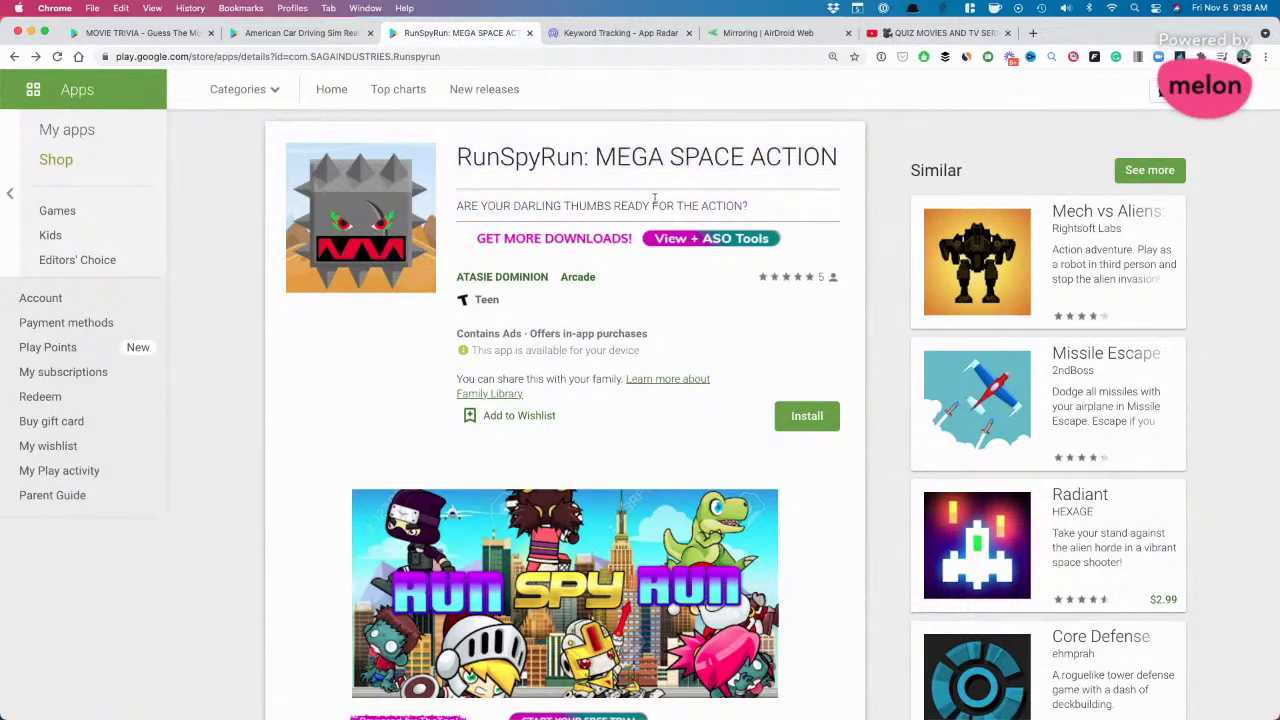
drag(757, 205, 560, 208)
click(560, 208)
drag(463, 208, 748, 203)
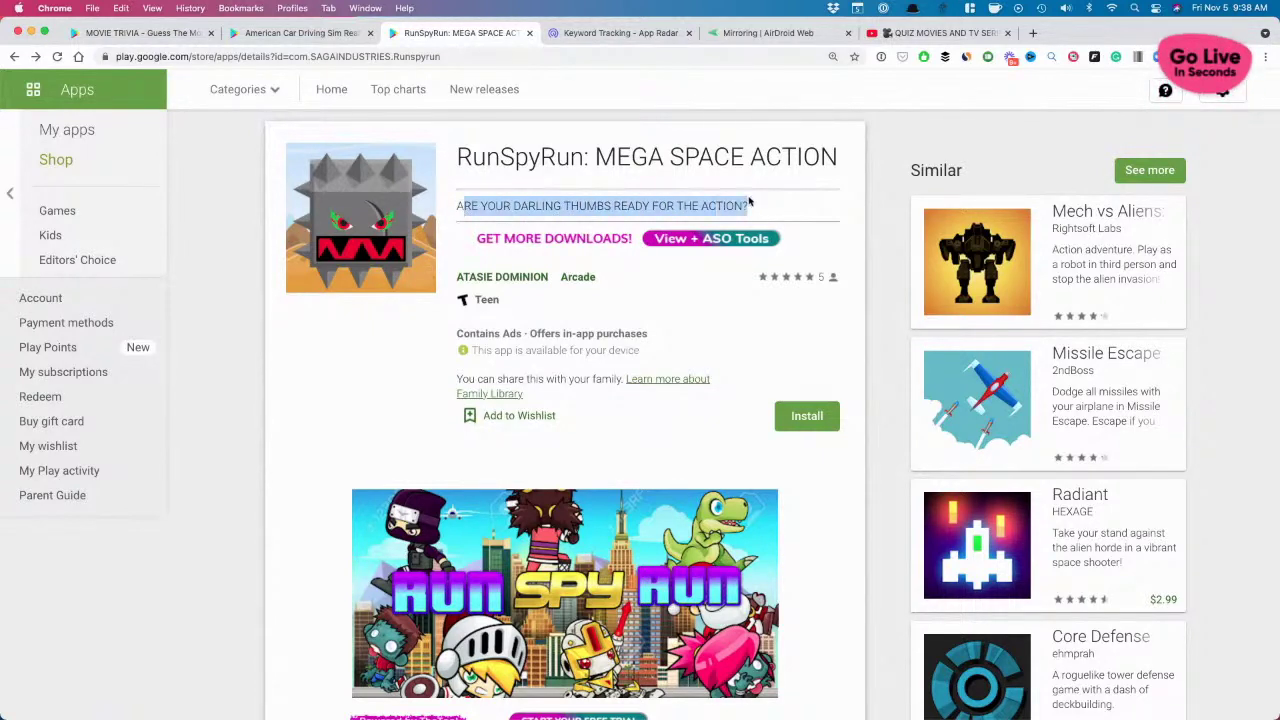
click(749, 202)
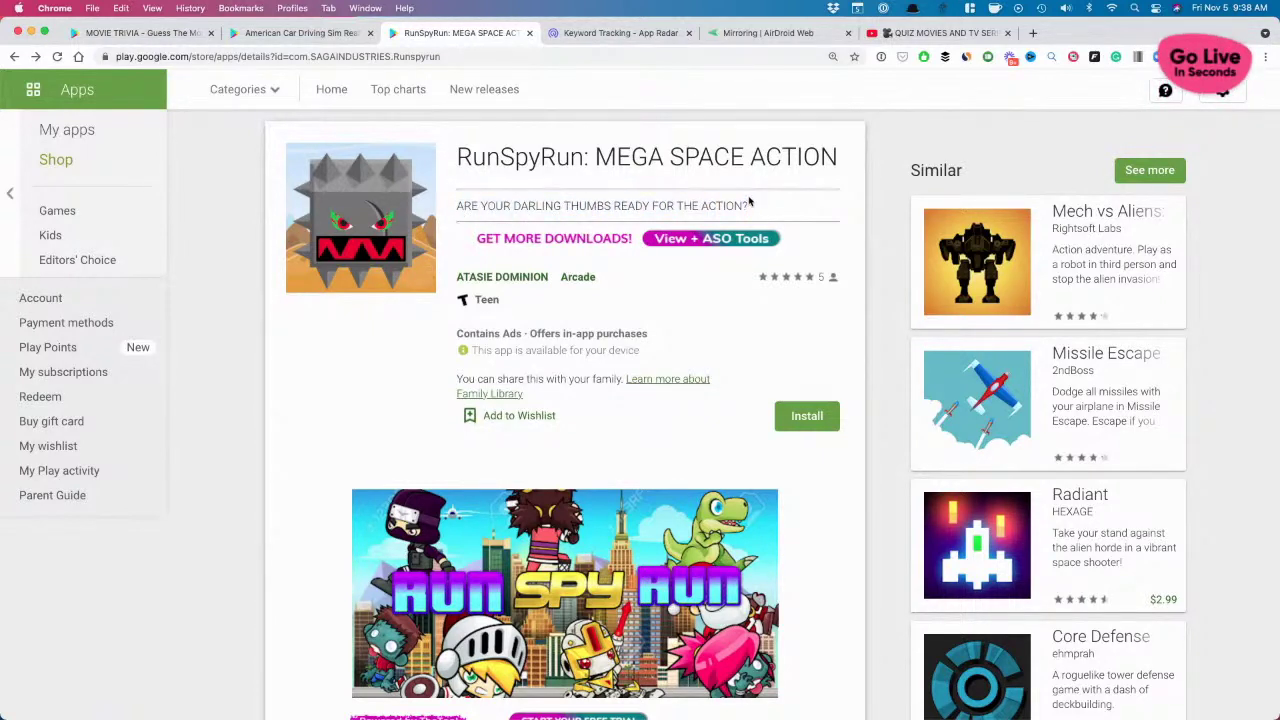
Step: Open the ATASIE DOMINION developer page in a separate tab, look over its apps and close it
super+click(522, 279)
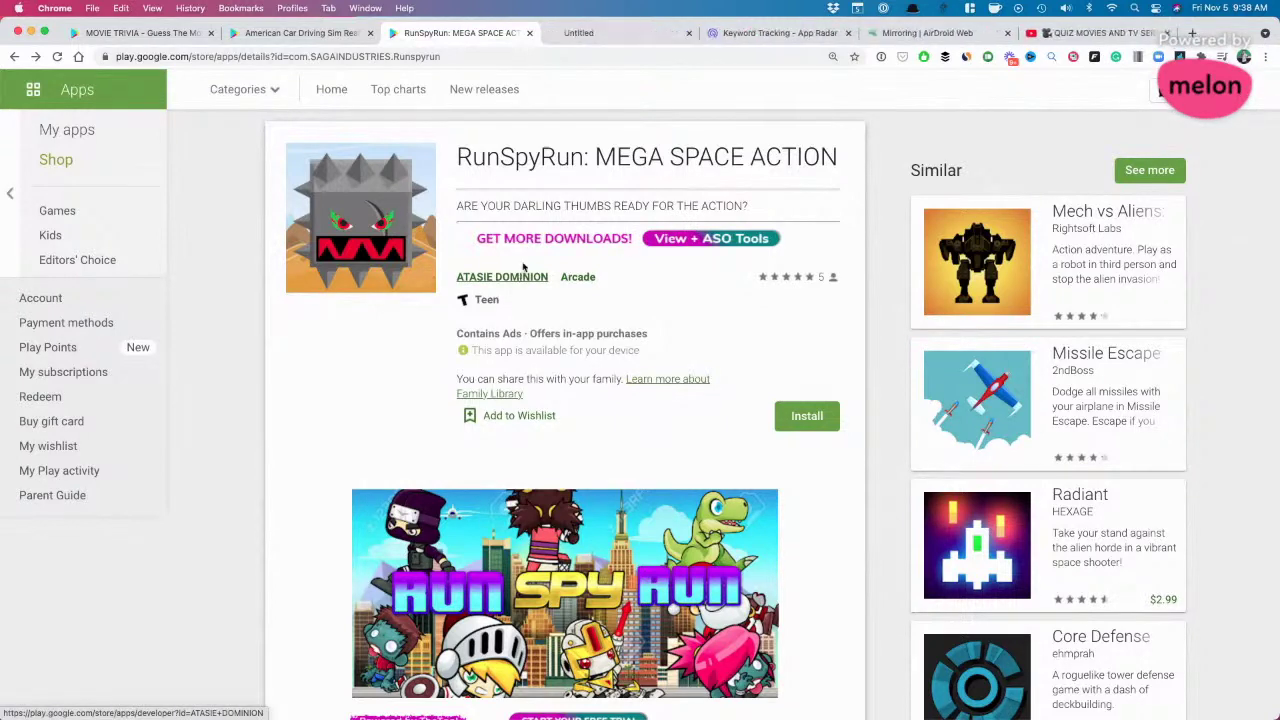
click(622, 33)
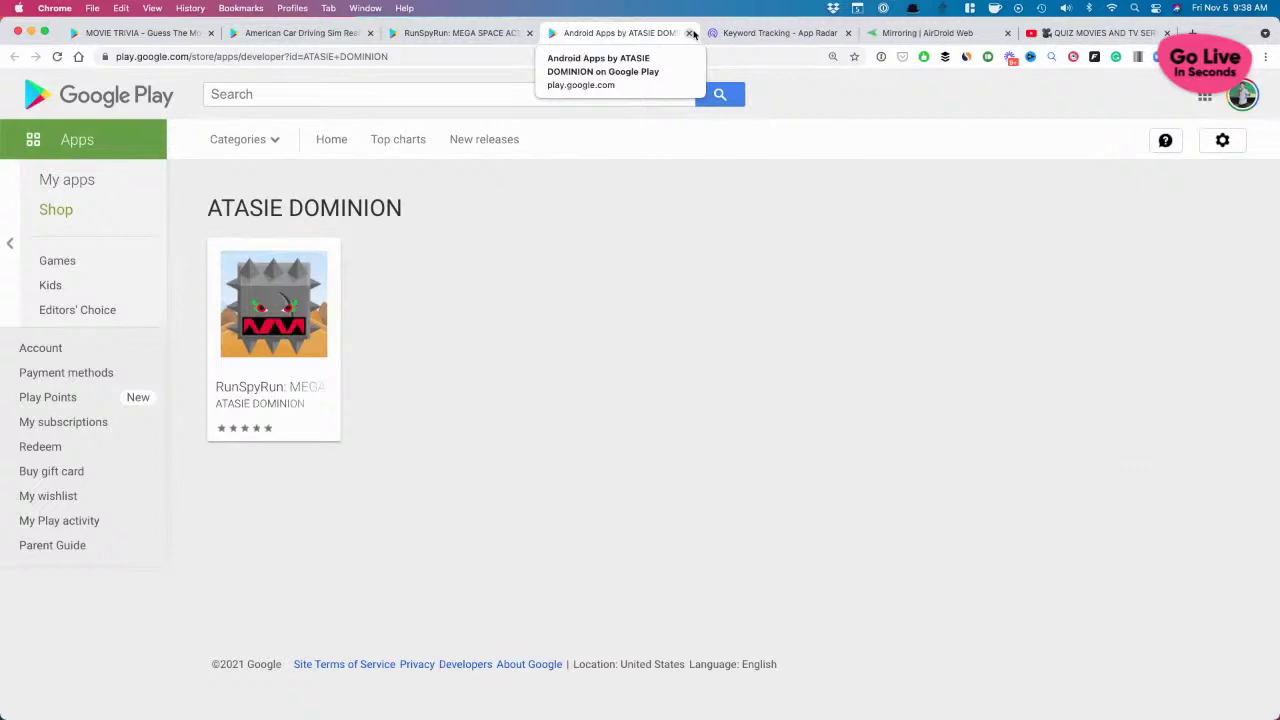
click(690, 33)
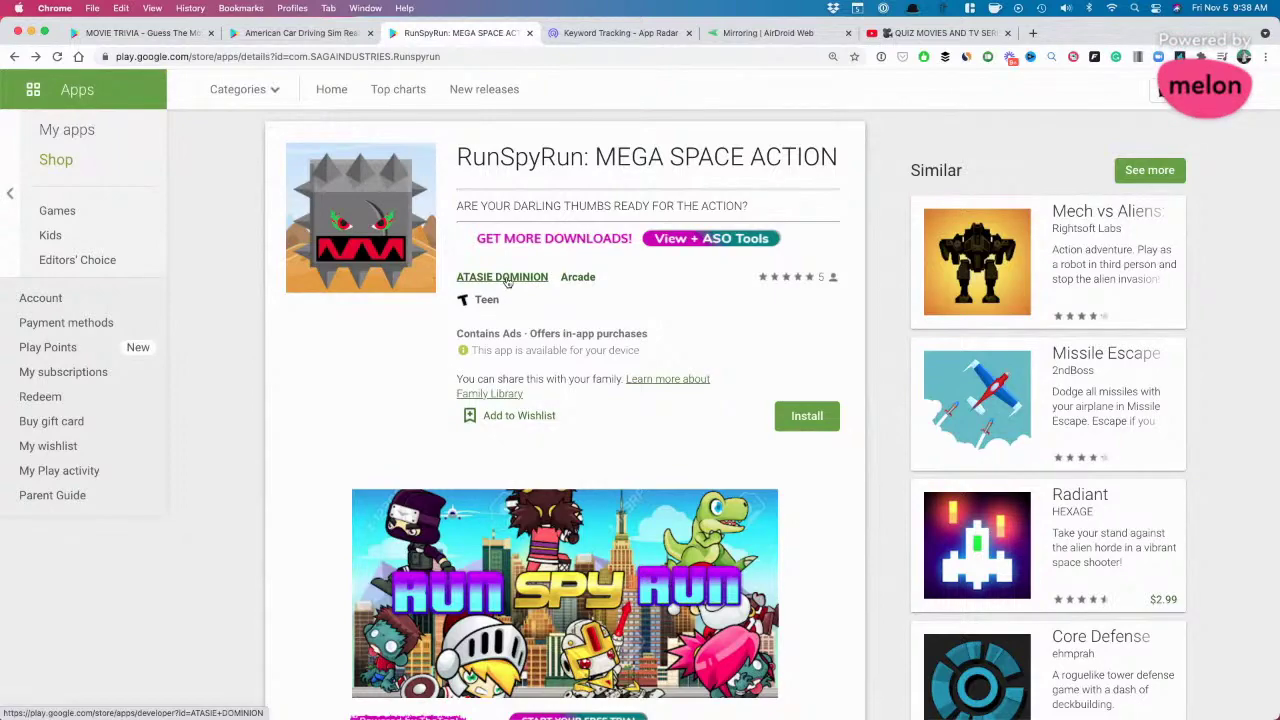
Step: Examine the listing's feature graphic, promo video and full description, from the NEW CONTENTS opening lines through the FEATURES list
scroll(594, 513, down, 3)
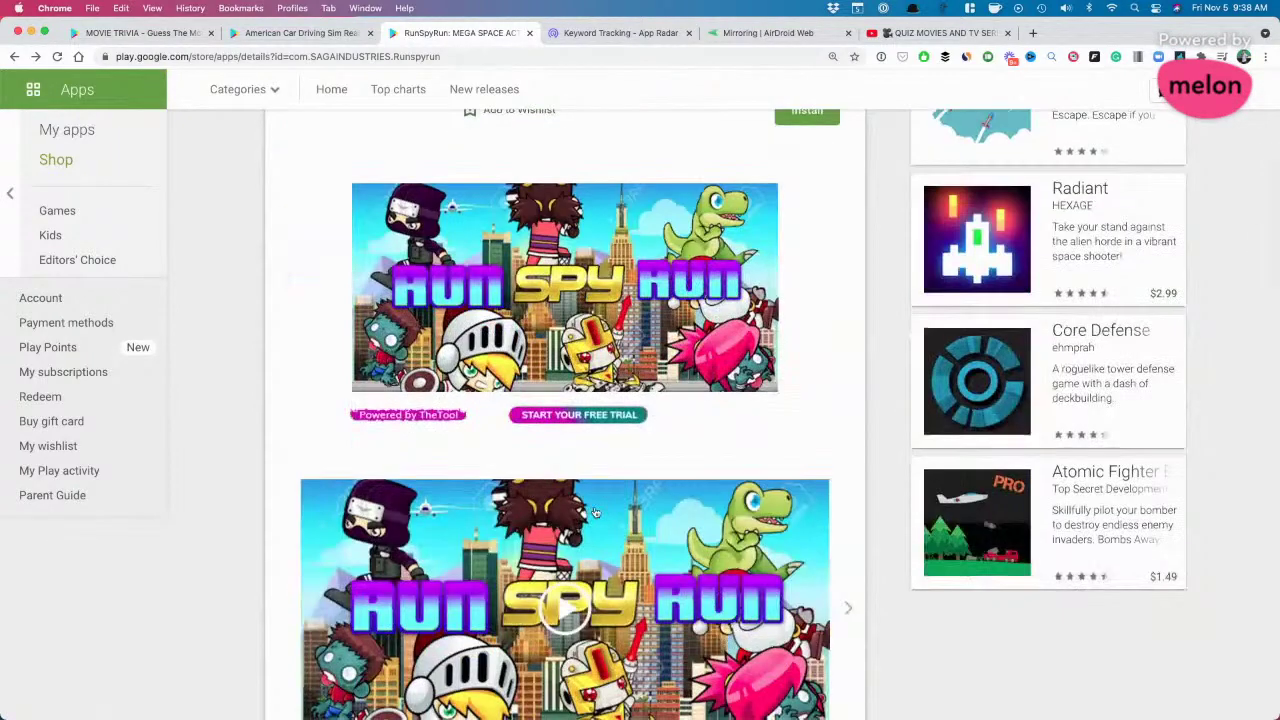
scroll(594, 513, down, 2)
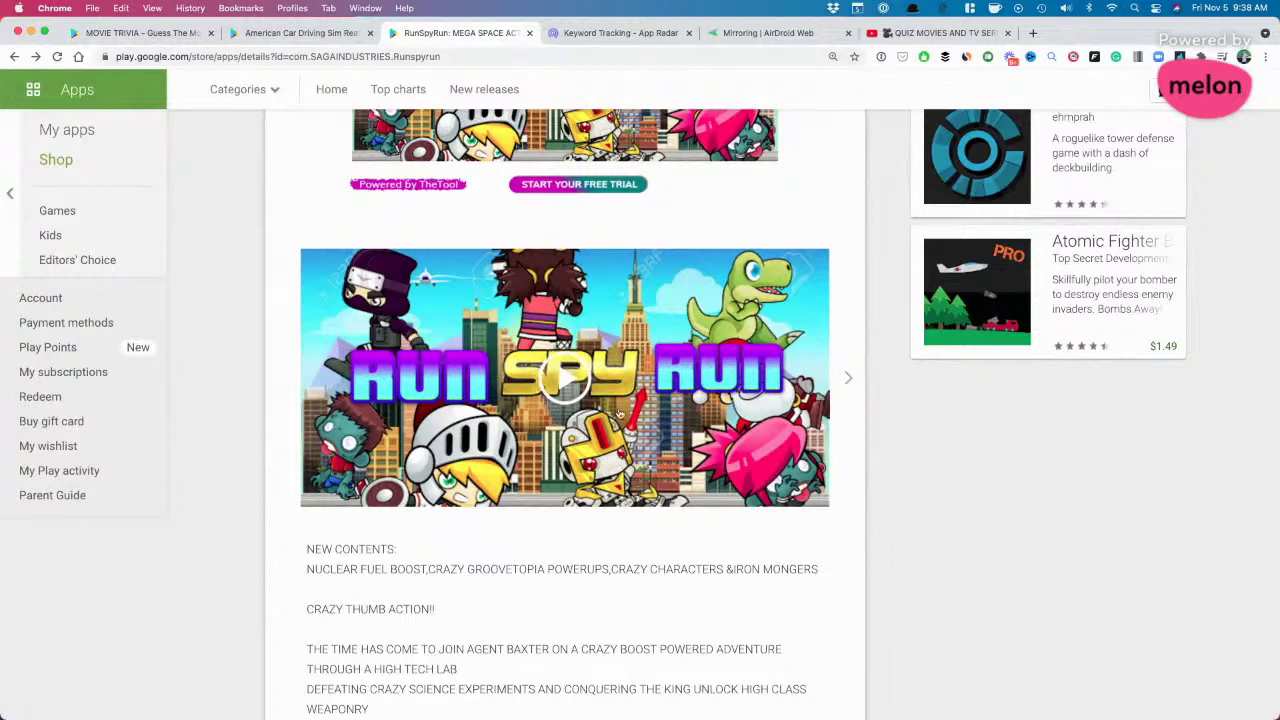
scroll(622, 413, down, 1)
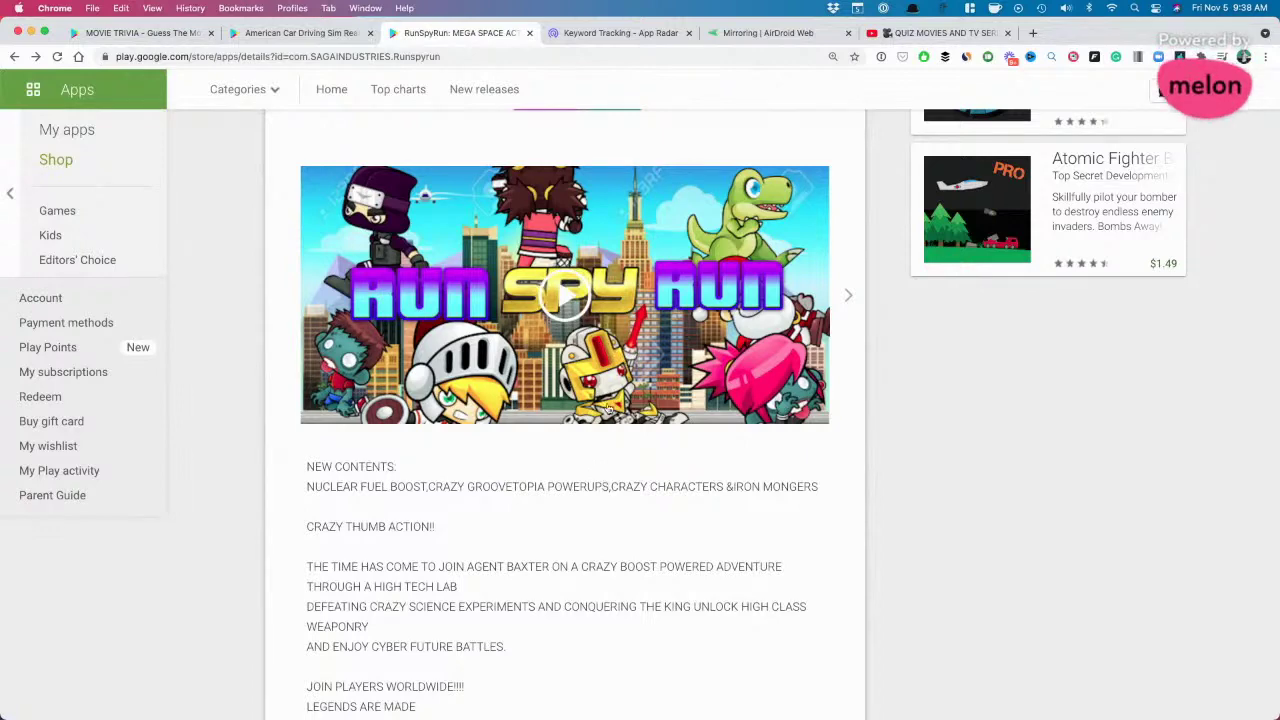
scroll(620, 392, up, 4)
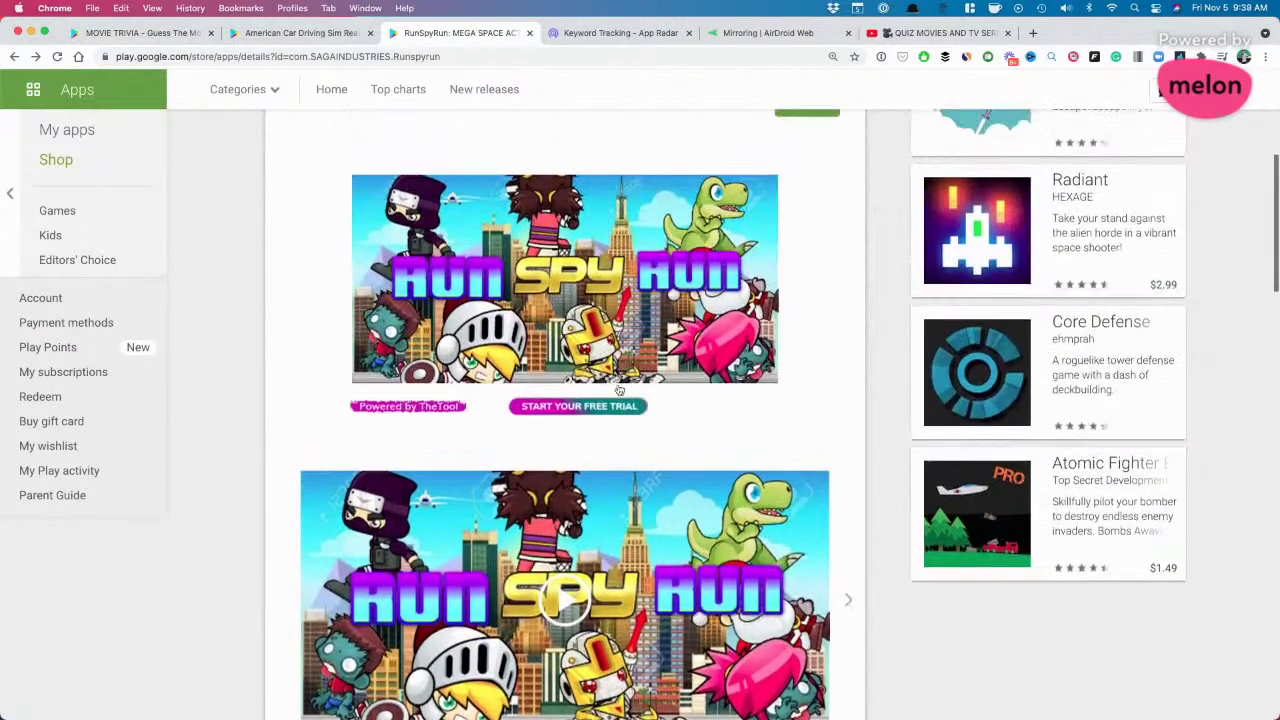
scroll(563, 578, down, 5)
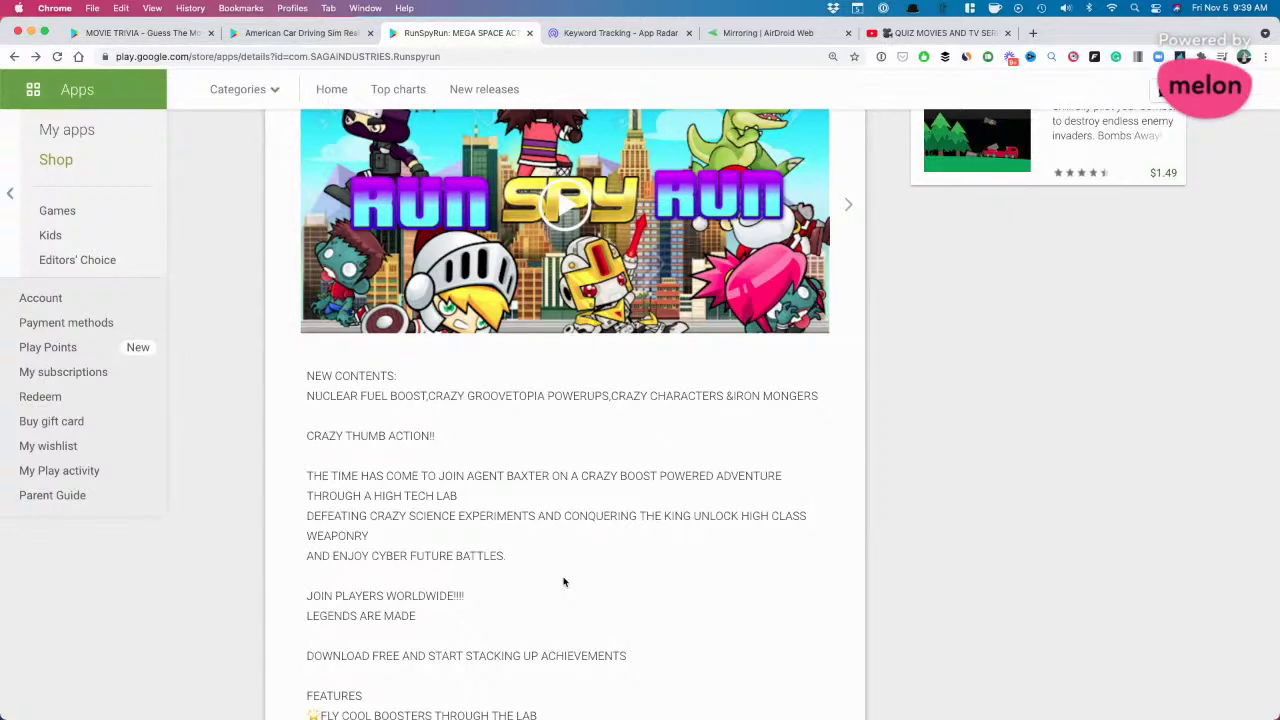
scroll(557, 582, down, 1)
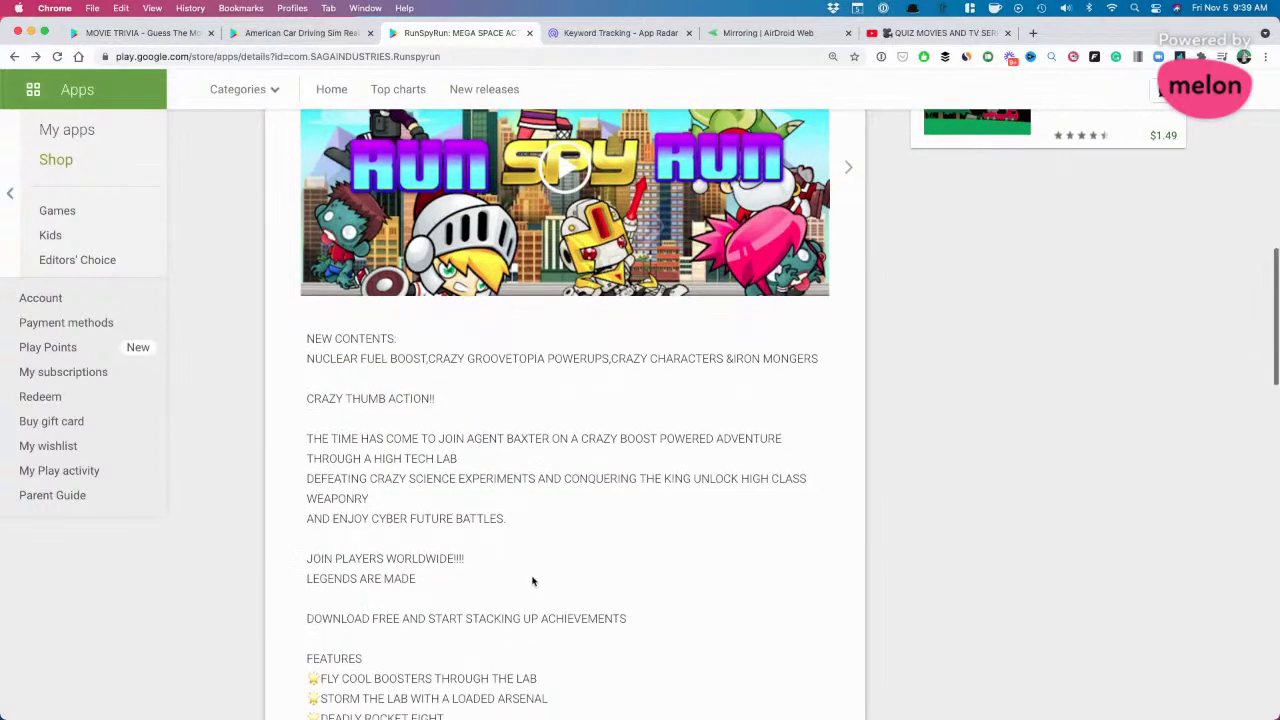
drag(309, 342, 402, 357)
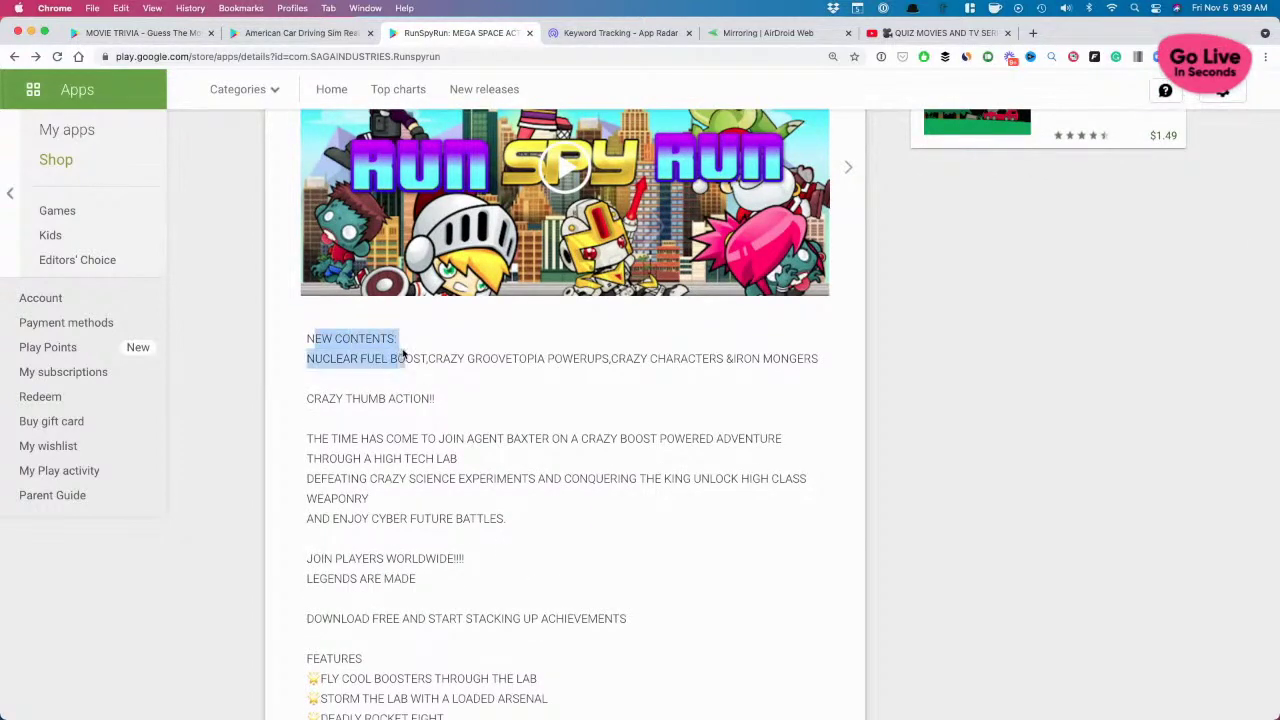
click(378, 331)
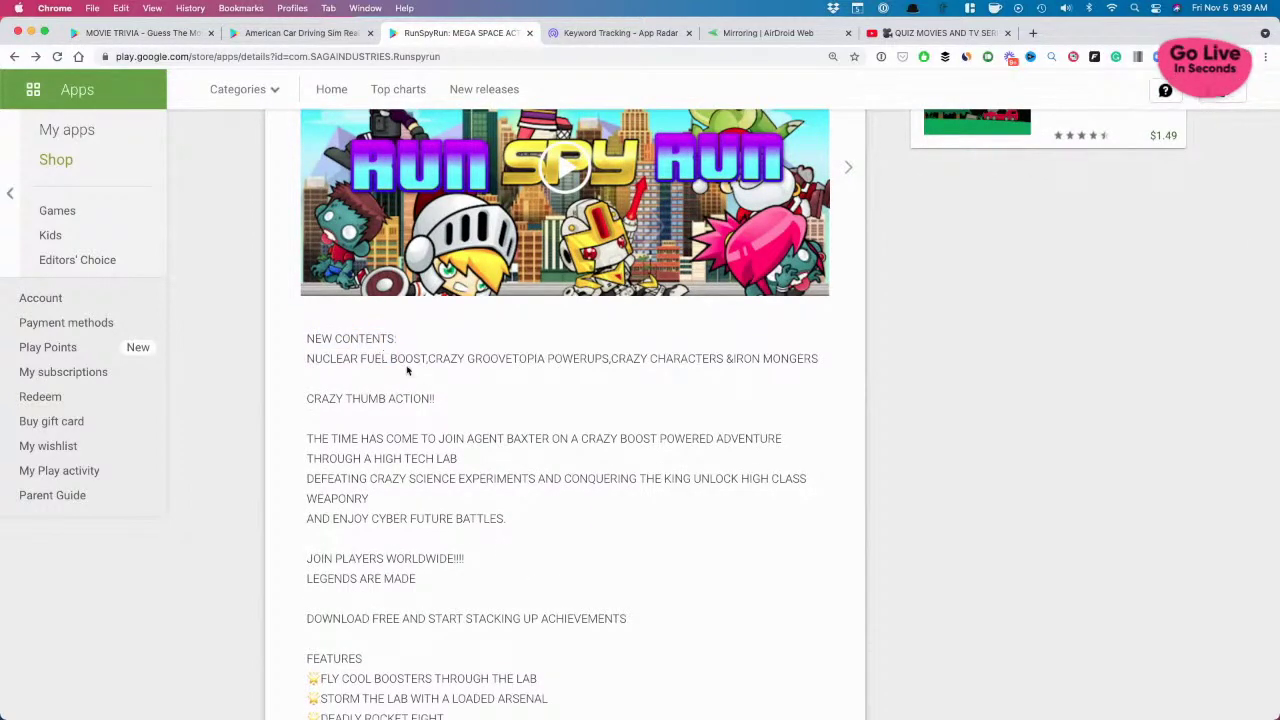
scroll(407, 370, down, 6)
scroll(407, 370, down, 12)
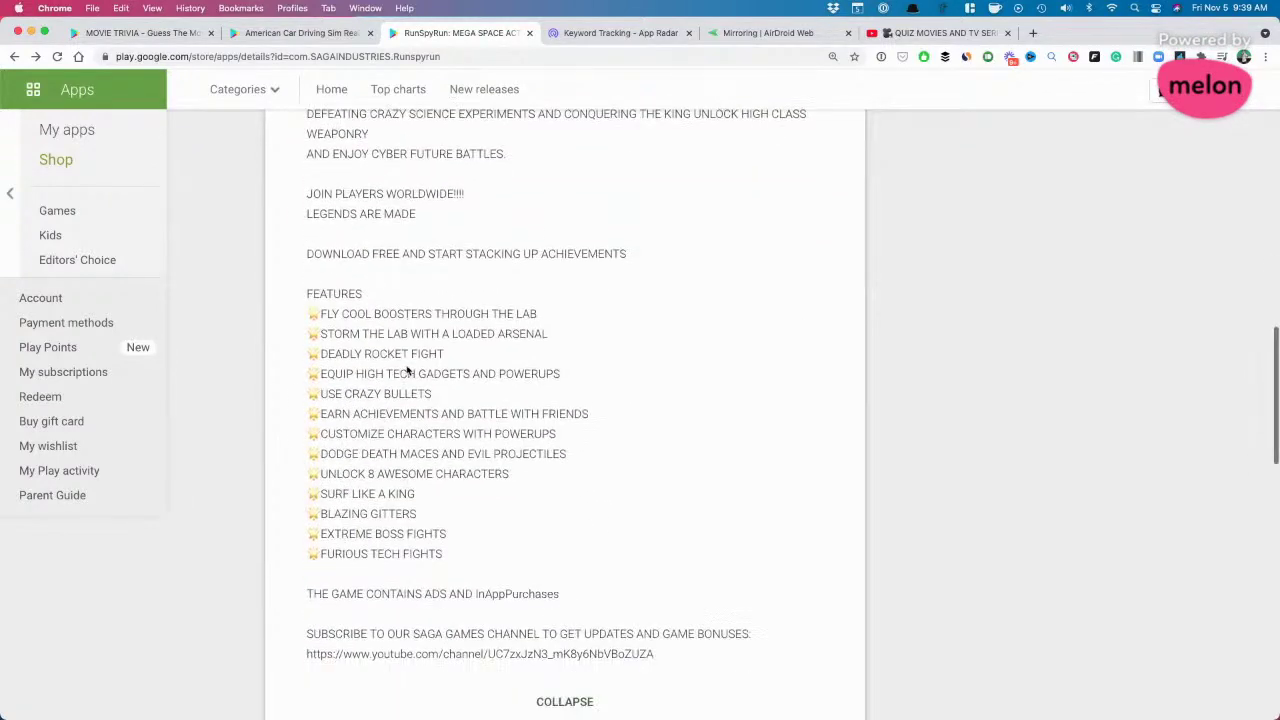
Step: Review the "rambo", "space action" and "contra" rows in App Radar's keyword table and run a live search for "rambo"
click(589, 38)
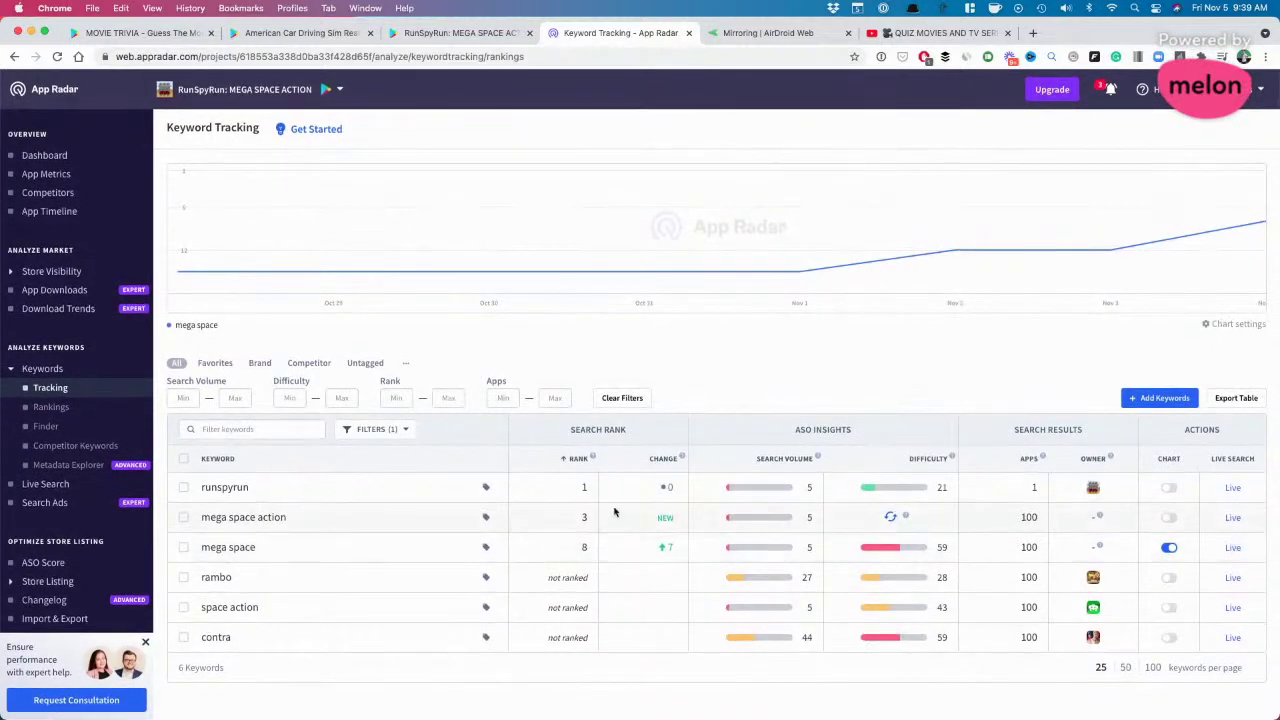
double_click(217, 577)
click(220, 610)
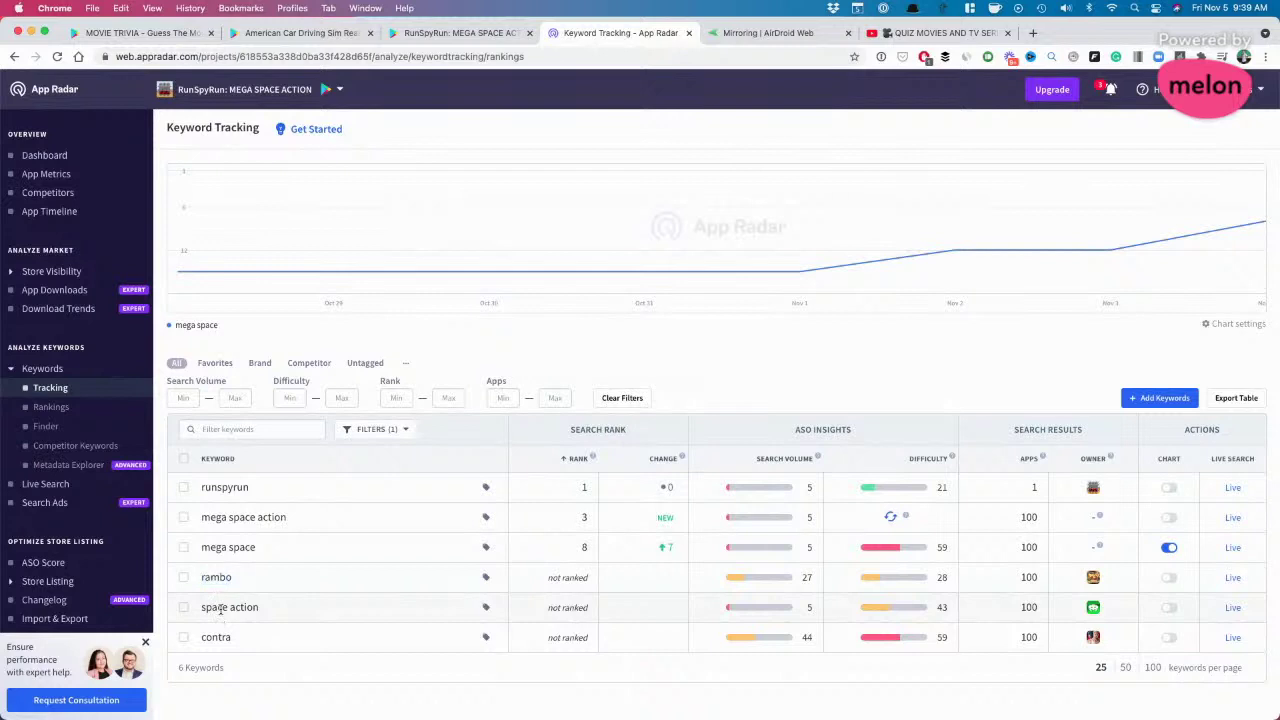
double_click(220, 609)
double_click(220, 635)
click(810, 571)
click(1230, 578)
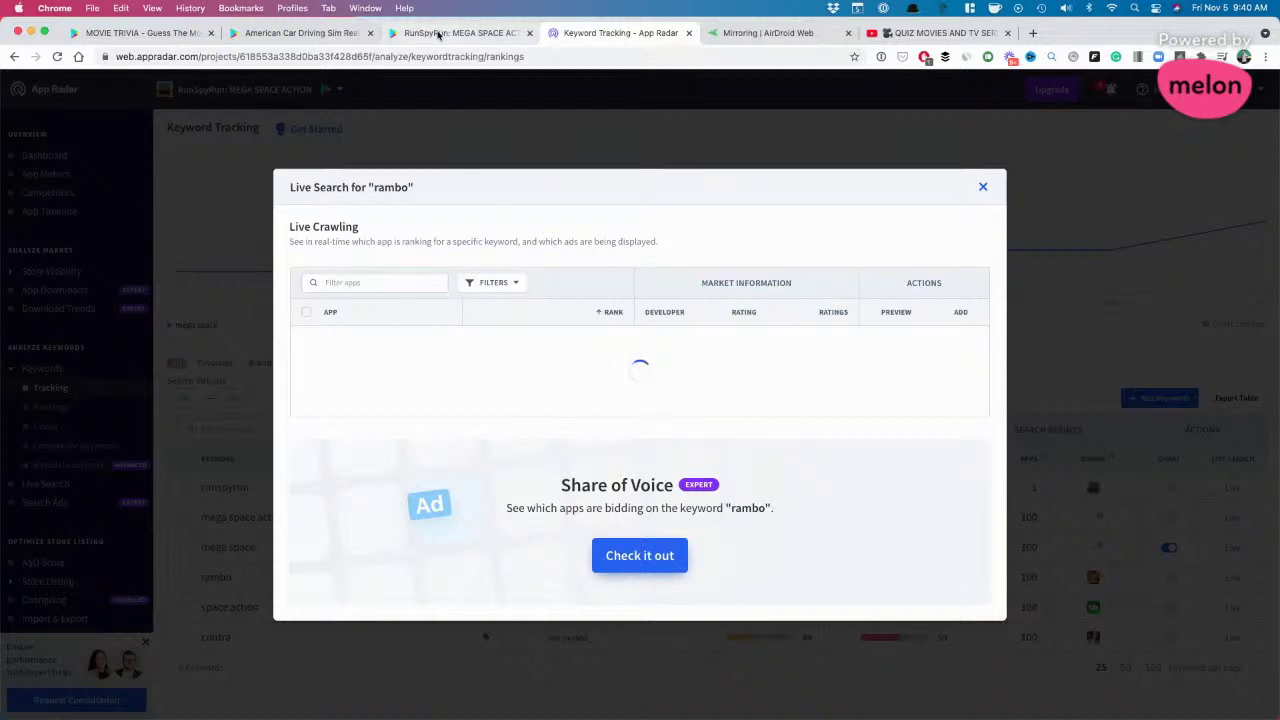
Step: Switch to the Google Play listing tab and search the store for "rambo"
click(438, 33)
scroll(437, 115, up, 15)
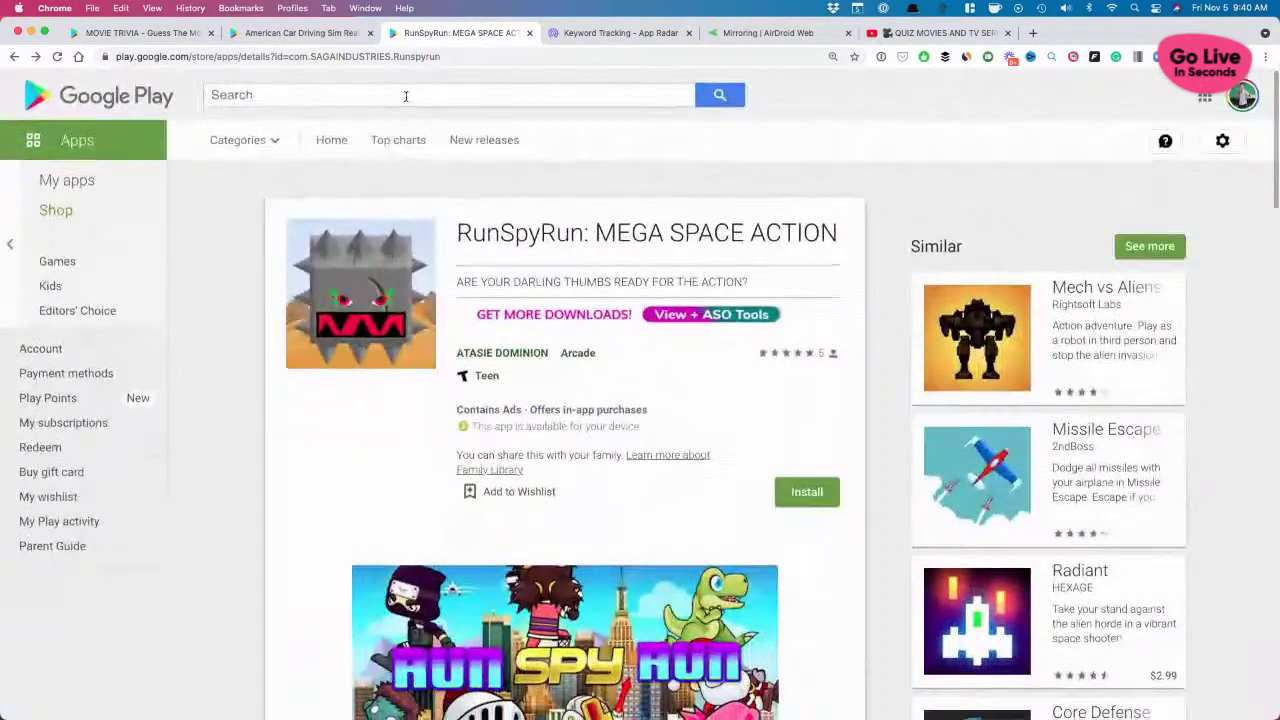
click(405, 94)
text(rambo)
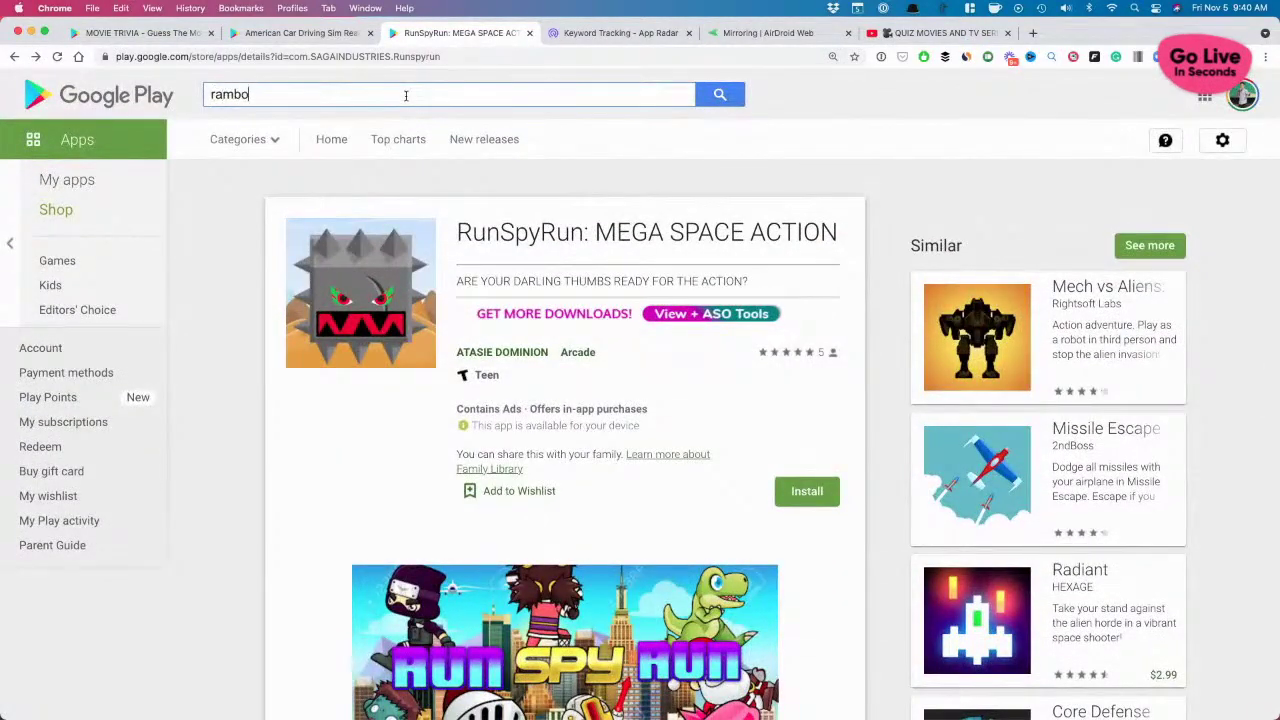
key(Return)
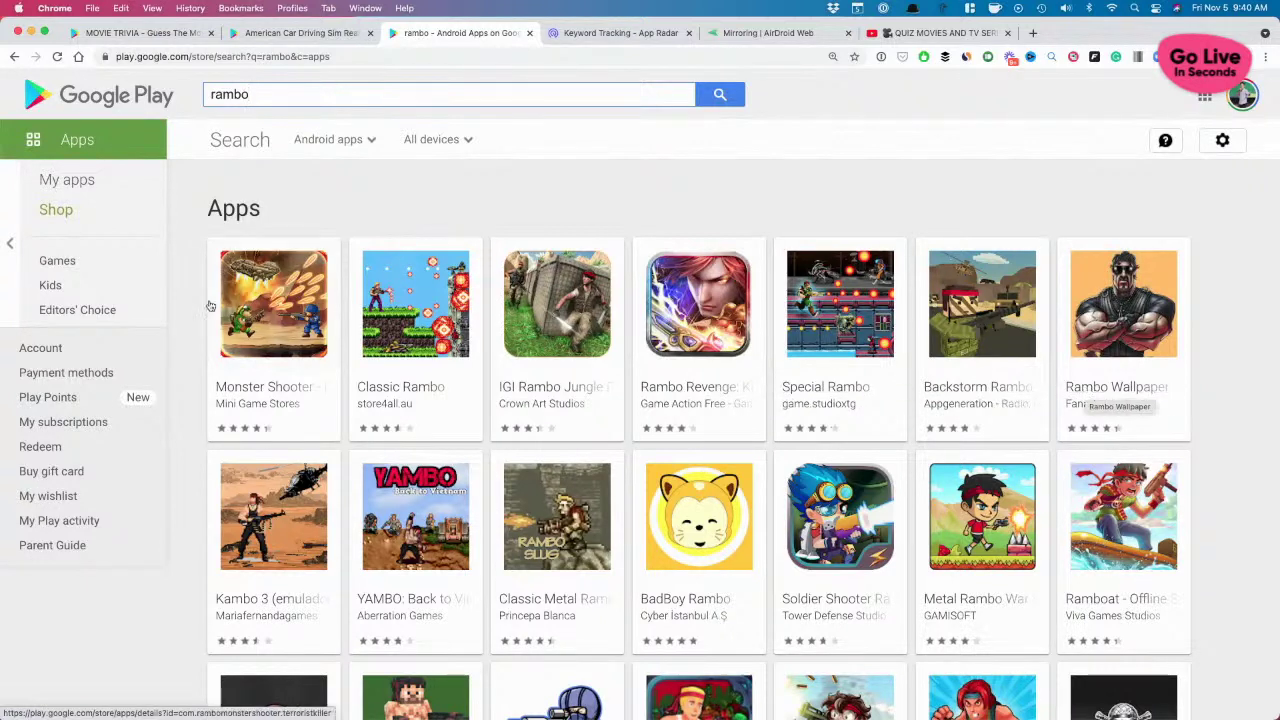
Step: Open the Monster Shooter - Rambo Terrorist Killer listing and check its update date, size and installs under Additional Information
click(258, 392)
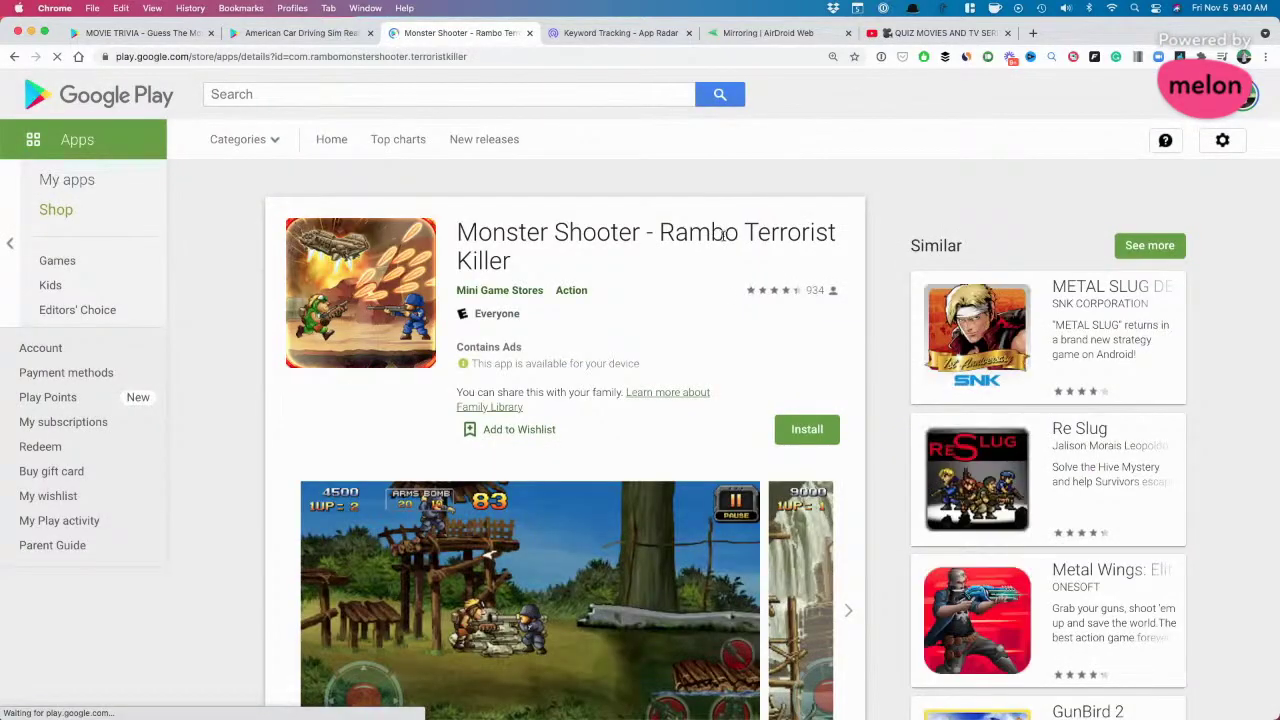
scroll(720, 315, down, 15)
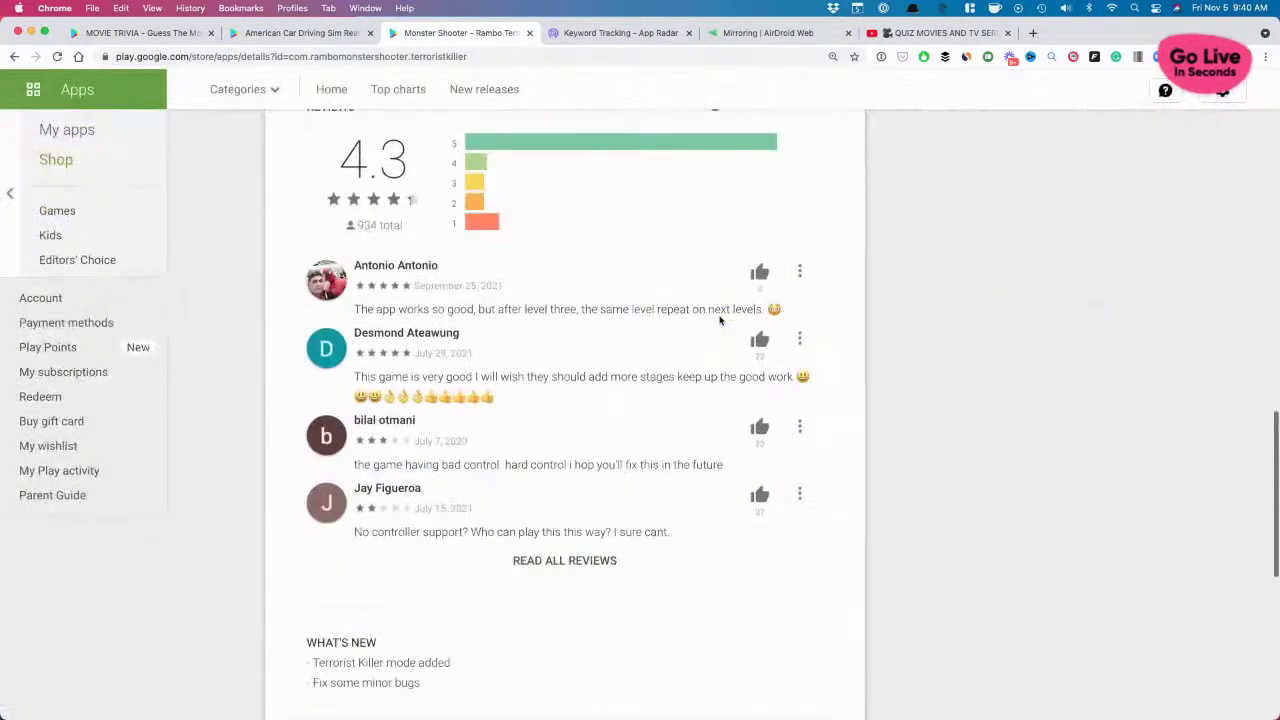
scroll(720, 320, down, 3)
mouse_move(636, 380)
mouse_down()
mouse_move(592, 358)
mouse_move(614, 377)
mouse_up()
click(467, 377)
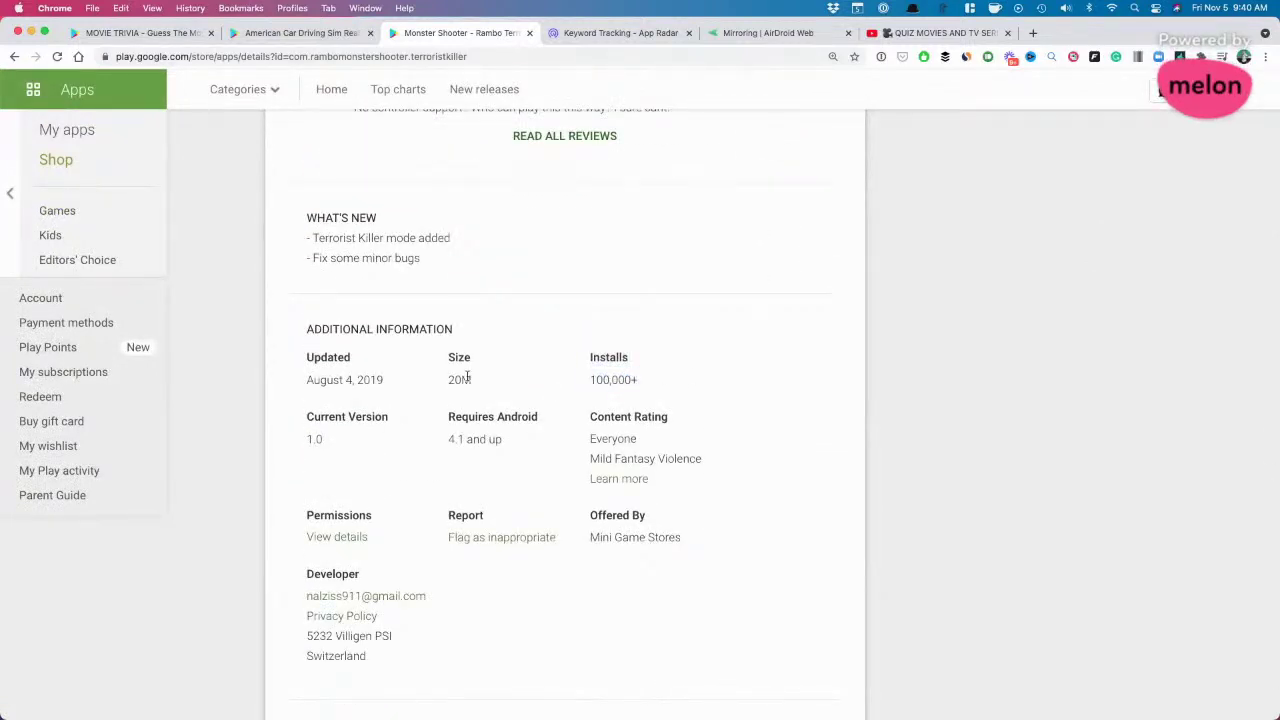
Step: Return to the RunSpyRun: MEGA SPACE ACTION listing and check the app size in its Additional Information
right_click(13, 60)
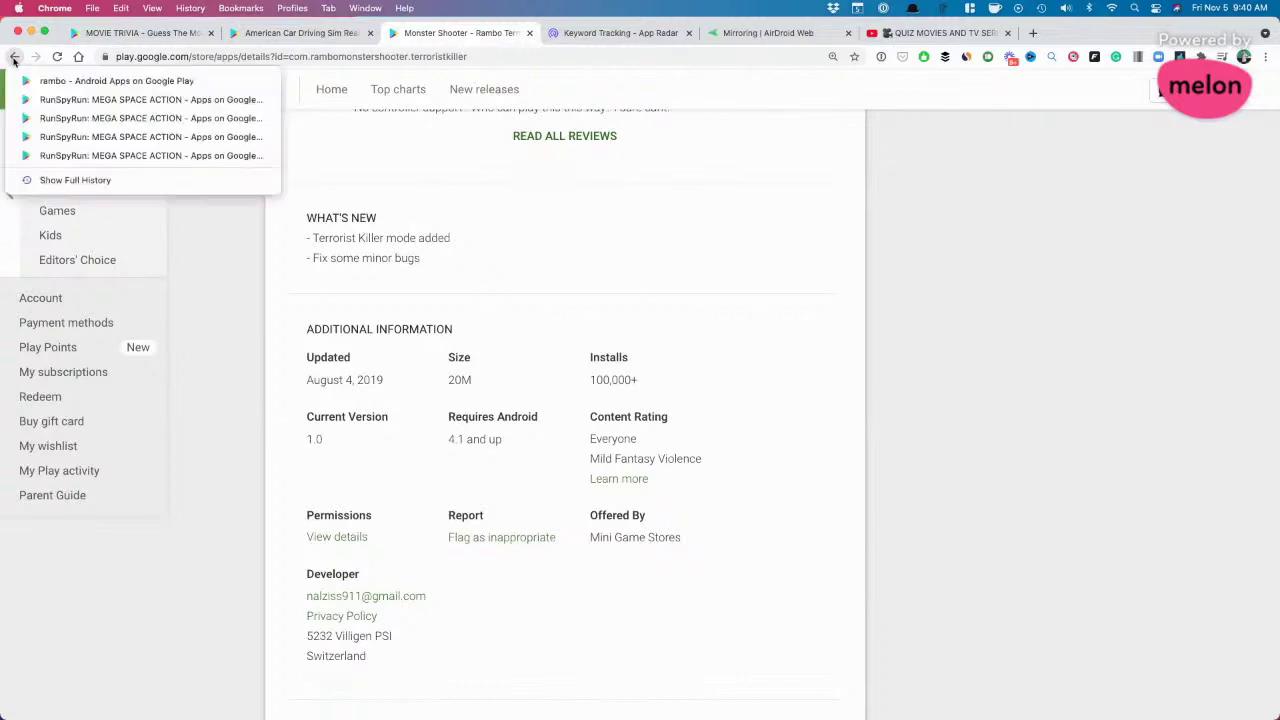
click(65, 100)
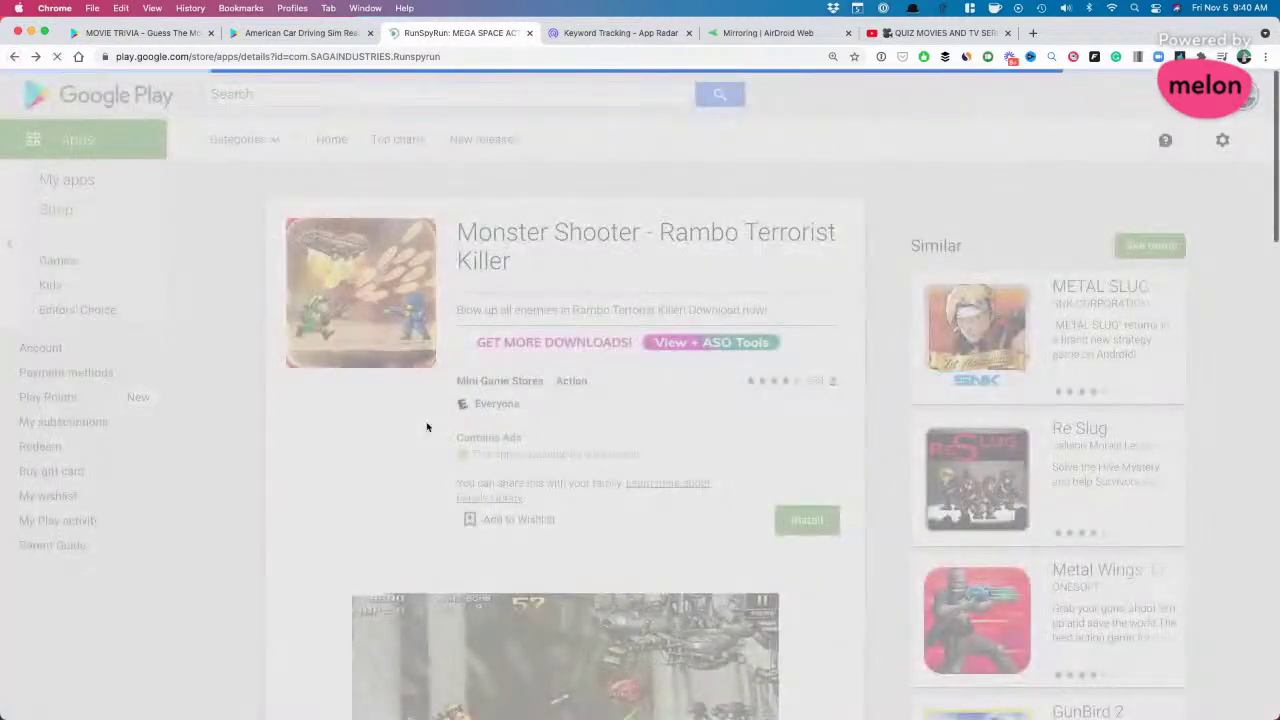
scroll(430, 426, down, 15)
scroll(450, 395, up, 2)
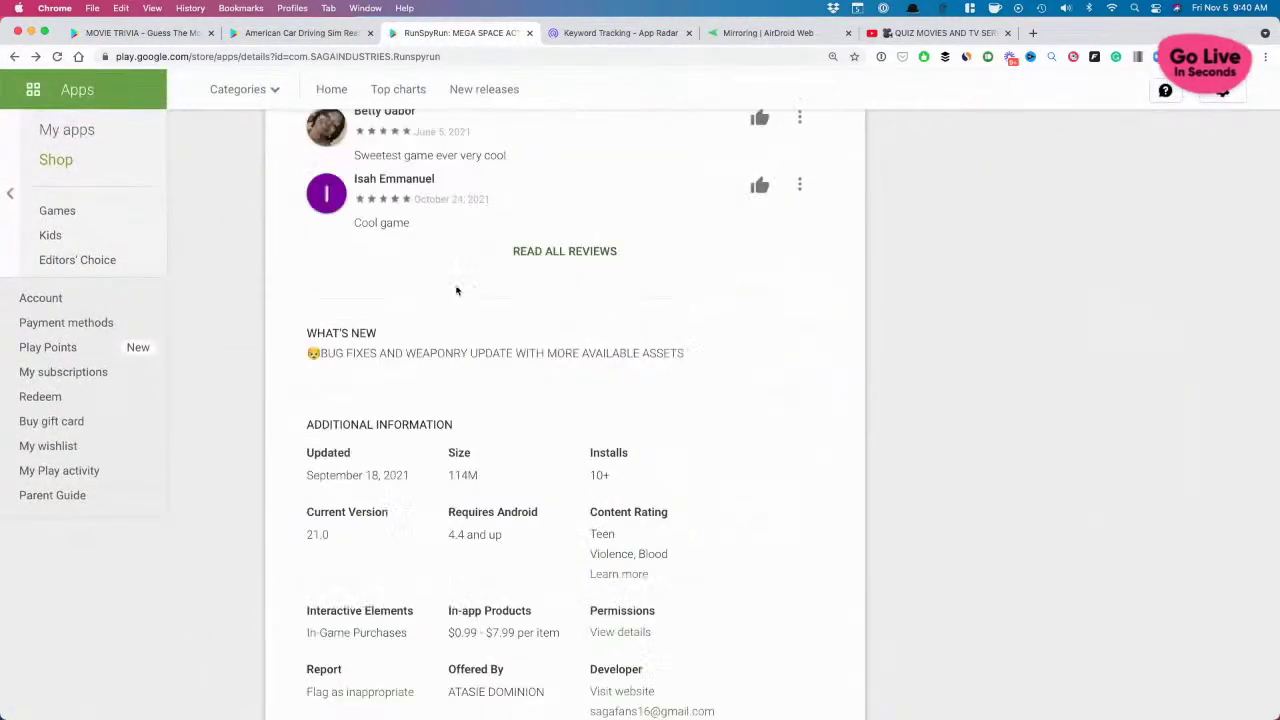
double_click(457, 476)
Step: Go back to the RunSpyRun description and expand its full text
scroll(480, 505, up, 6)
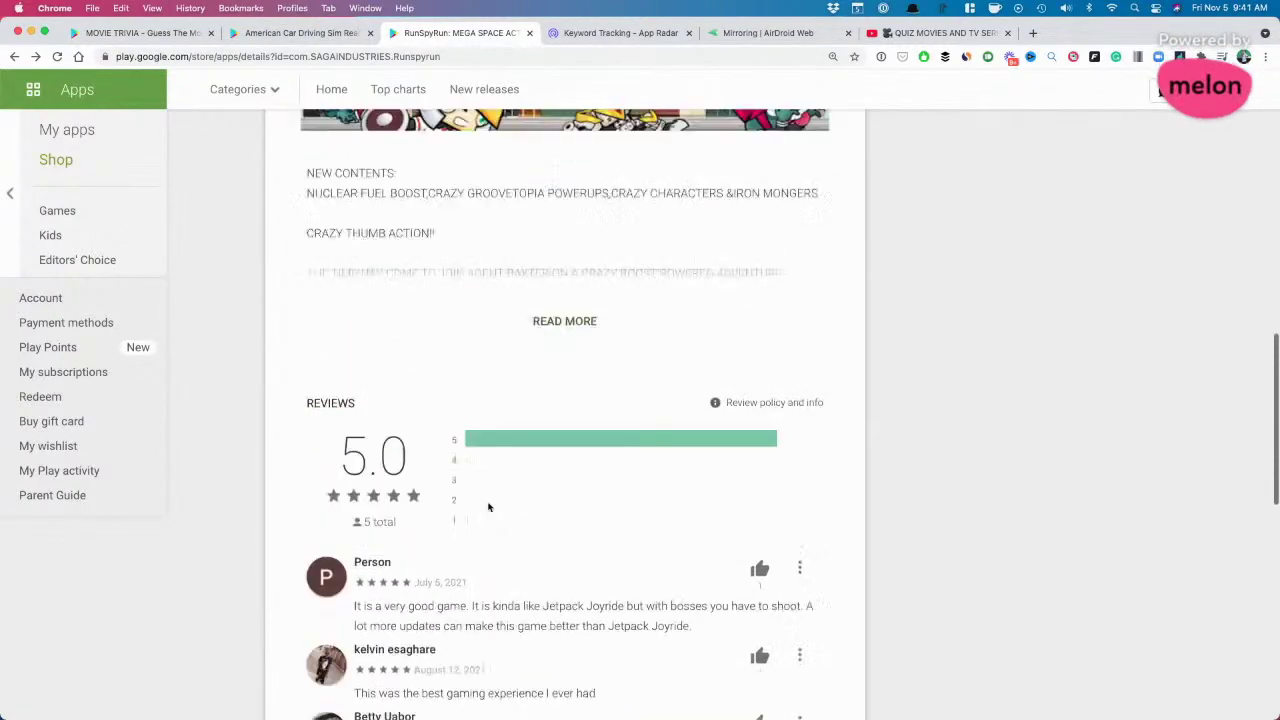
scroll(488, 507, up, 3)
scroll(520, 505, down, 2)
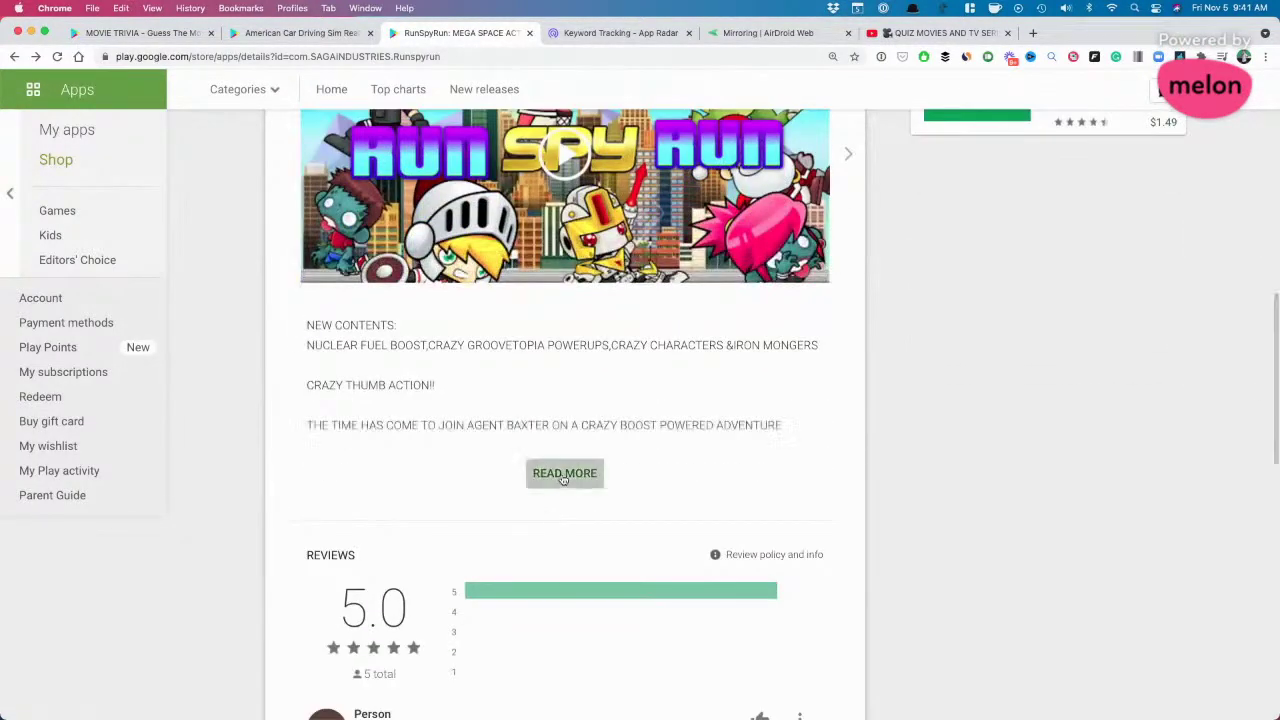
click(564, 474)
Step: Close App Radar's "rambo" live search, then replace the YouTube tab with AppFollow's Keyword live ranking page
click(645, 35)
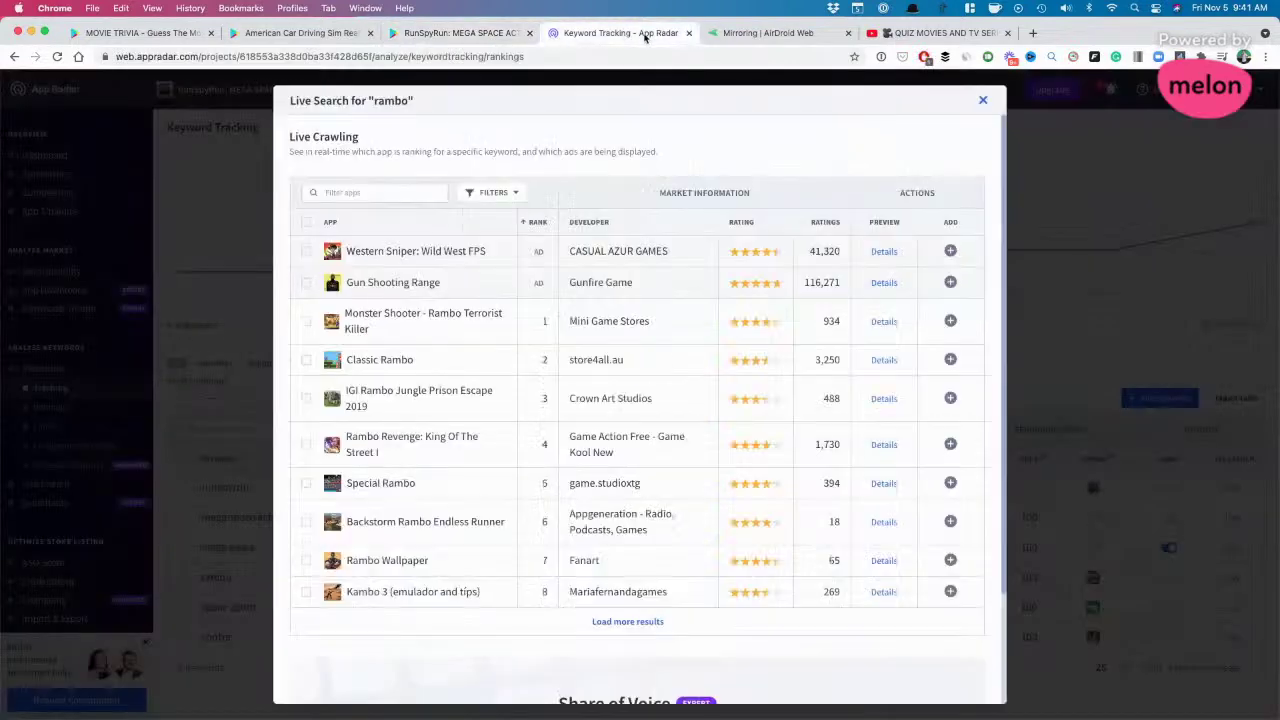
click(985, 102)
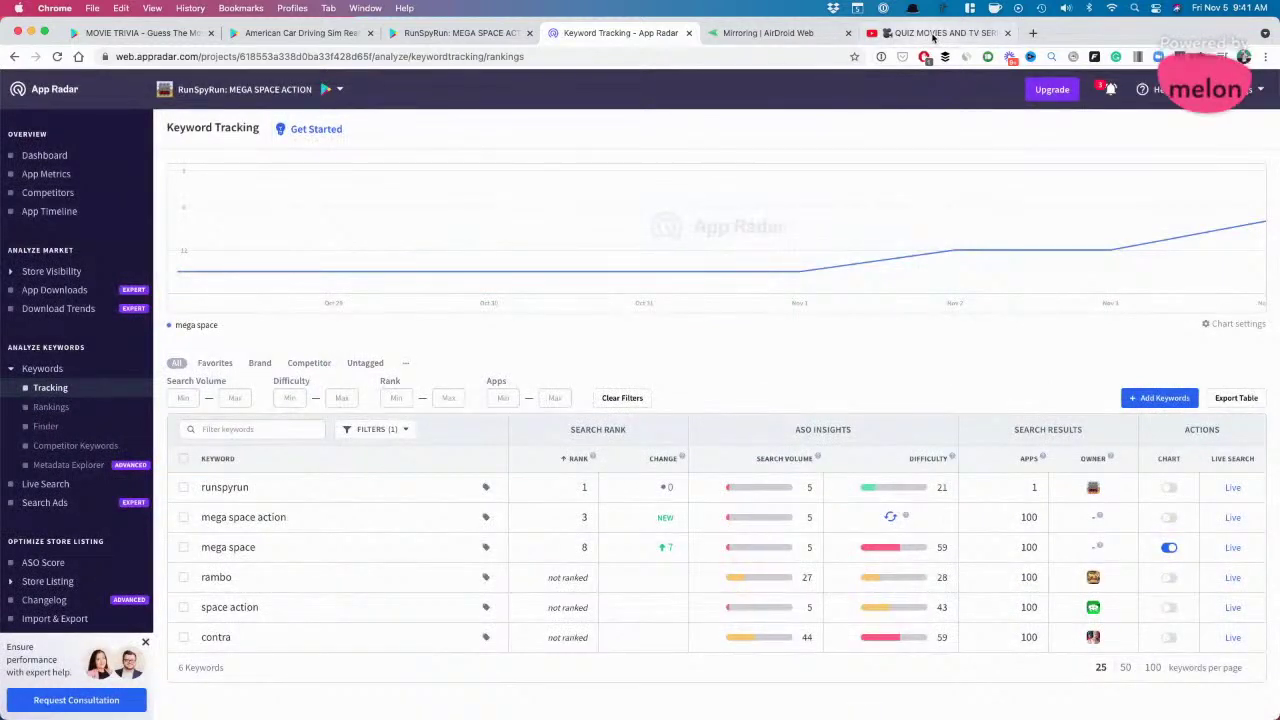
click(935, 34)
click(1033, 33)
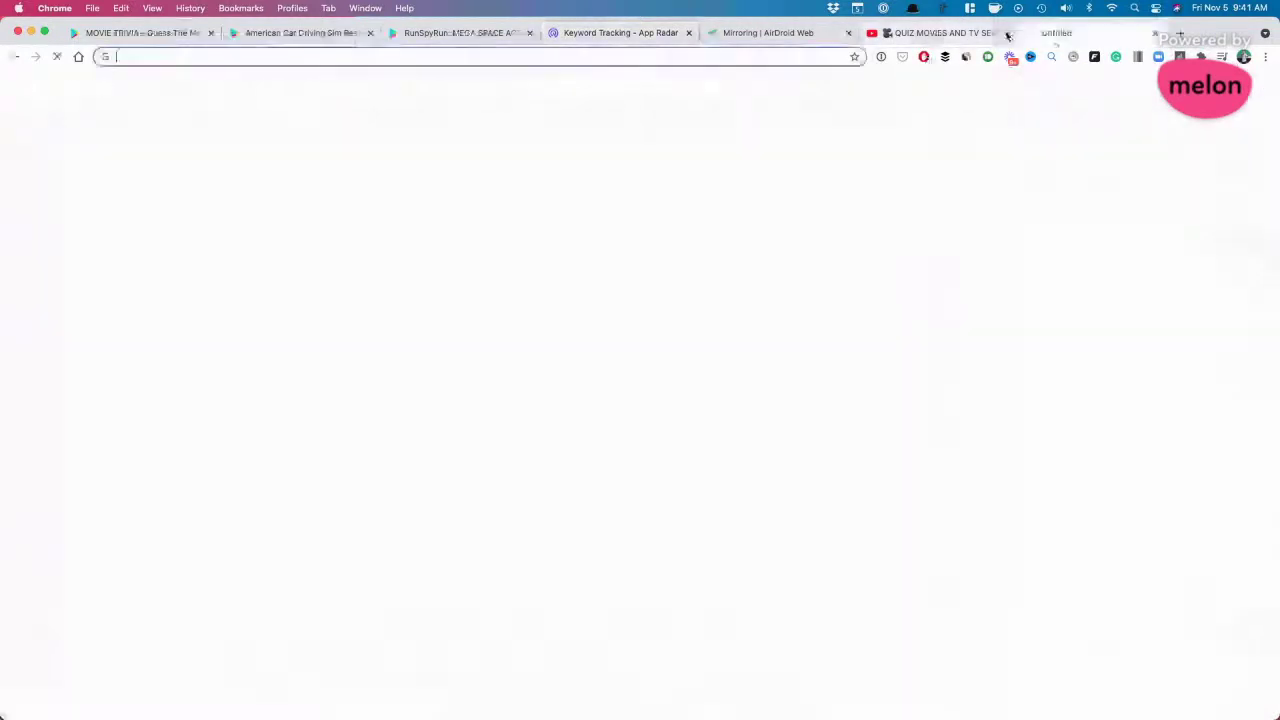
click(1006, 33)
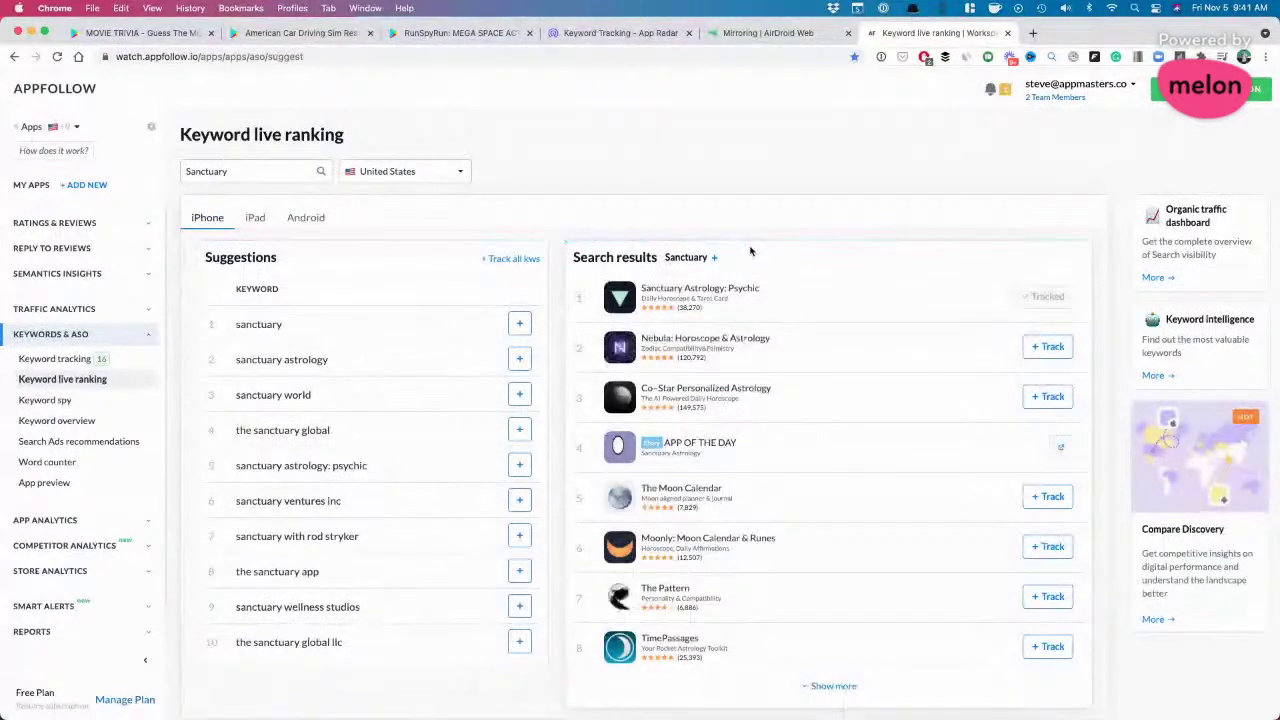
Step: Run a United States iPhone keyword live ranking search for "rambo" in AppFollow
double_click(252, 173)
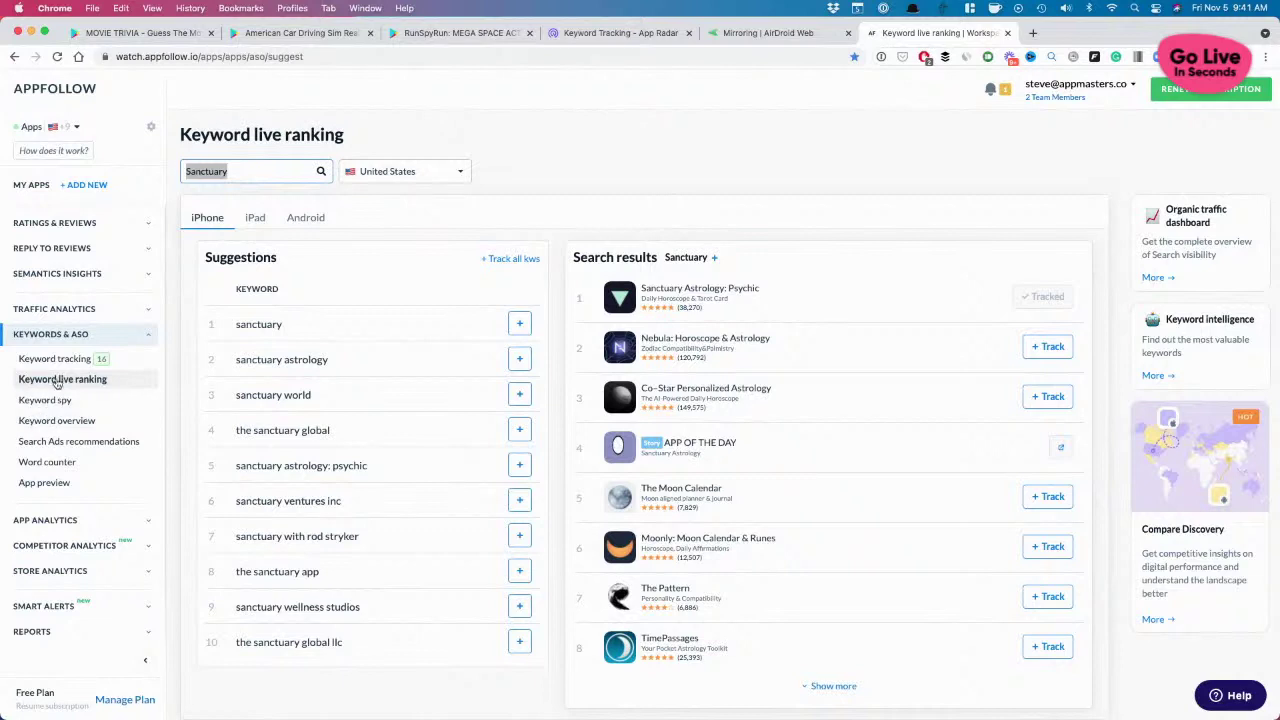
text(ra)
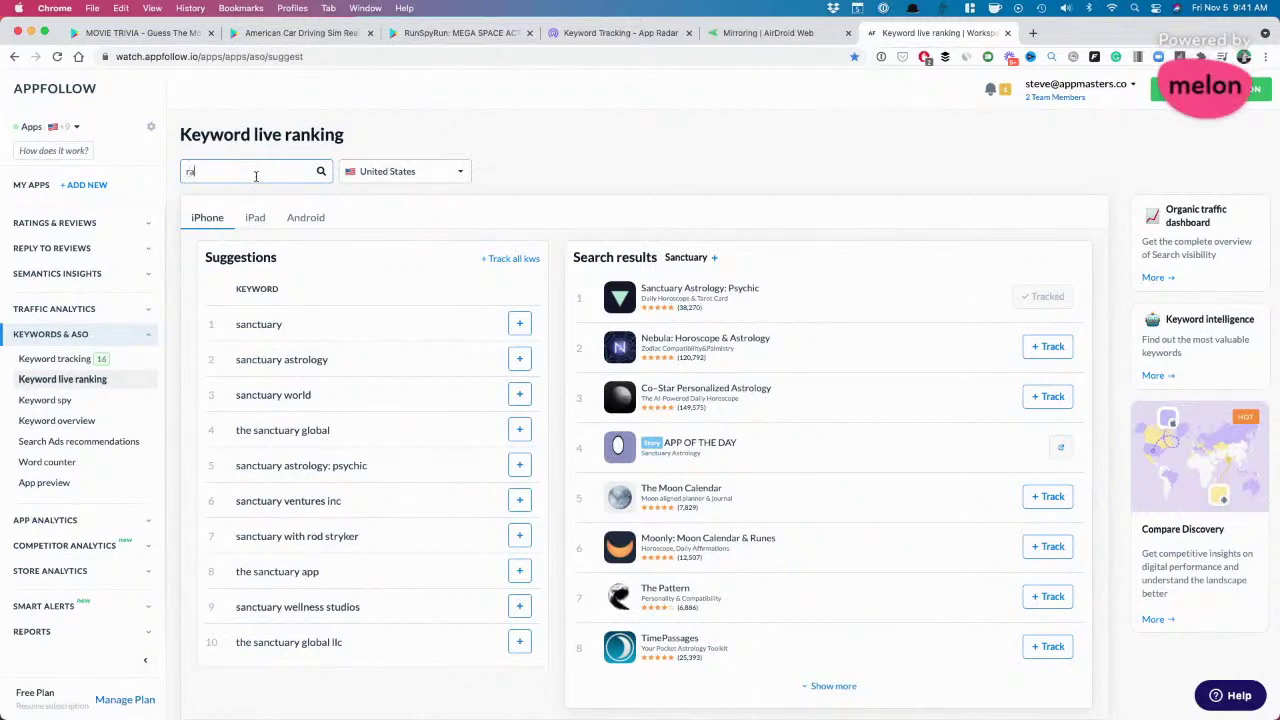
text(mbo)
key(Return)
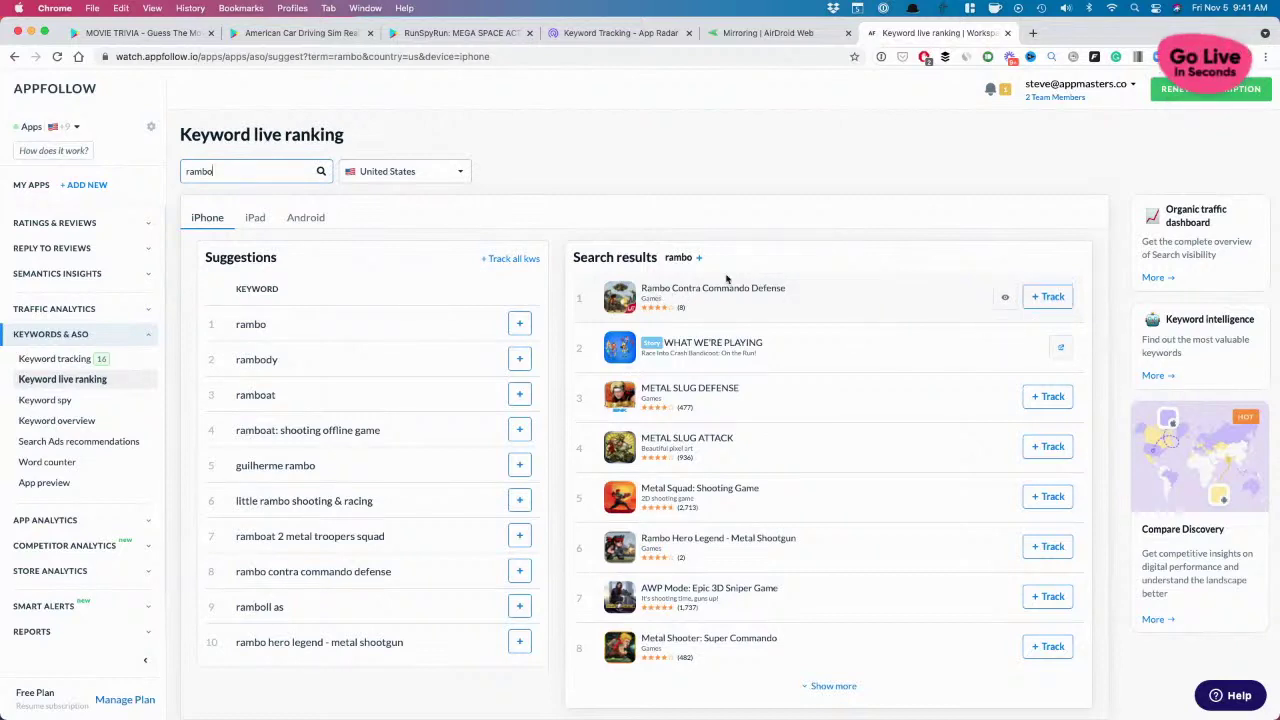
Step: Show the keywords for Rambo Contra Commando Defense, sort them by descending popularity and highlight "squid game"
click(1008, 292)
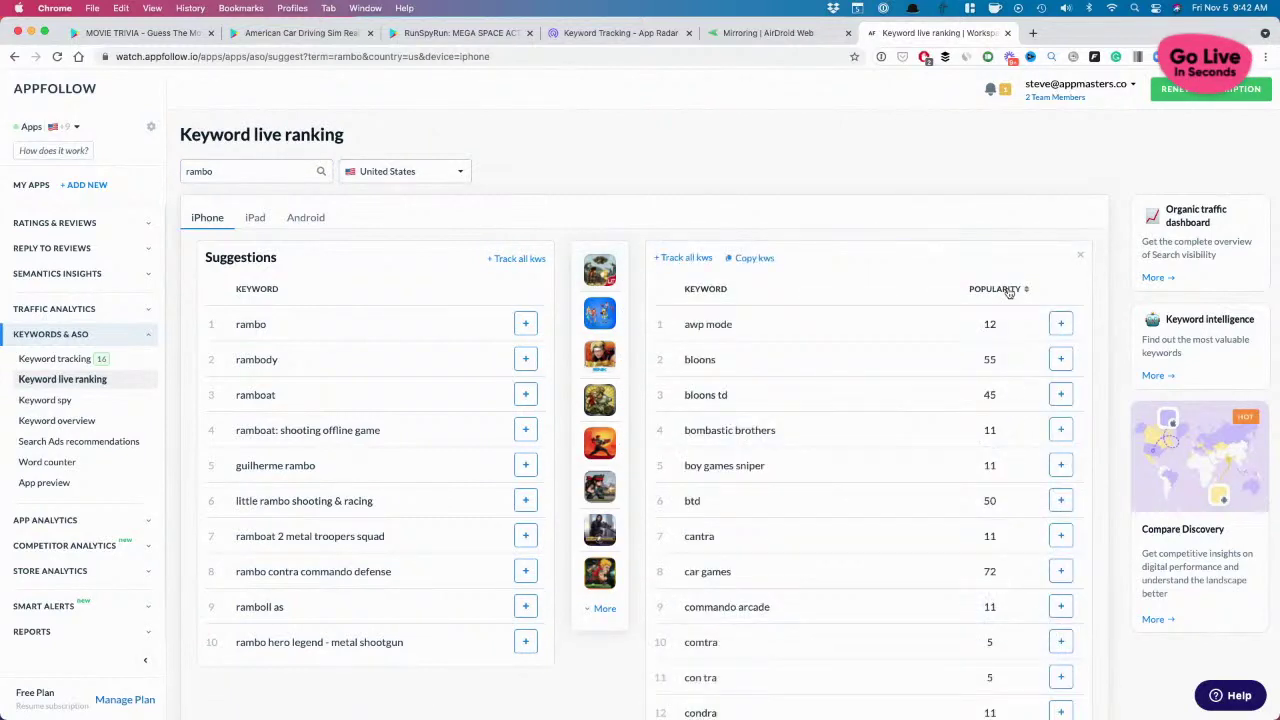
click(1022, 291)
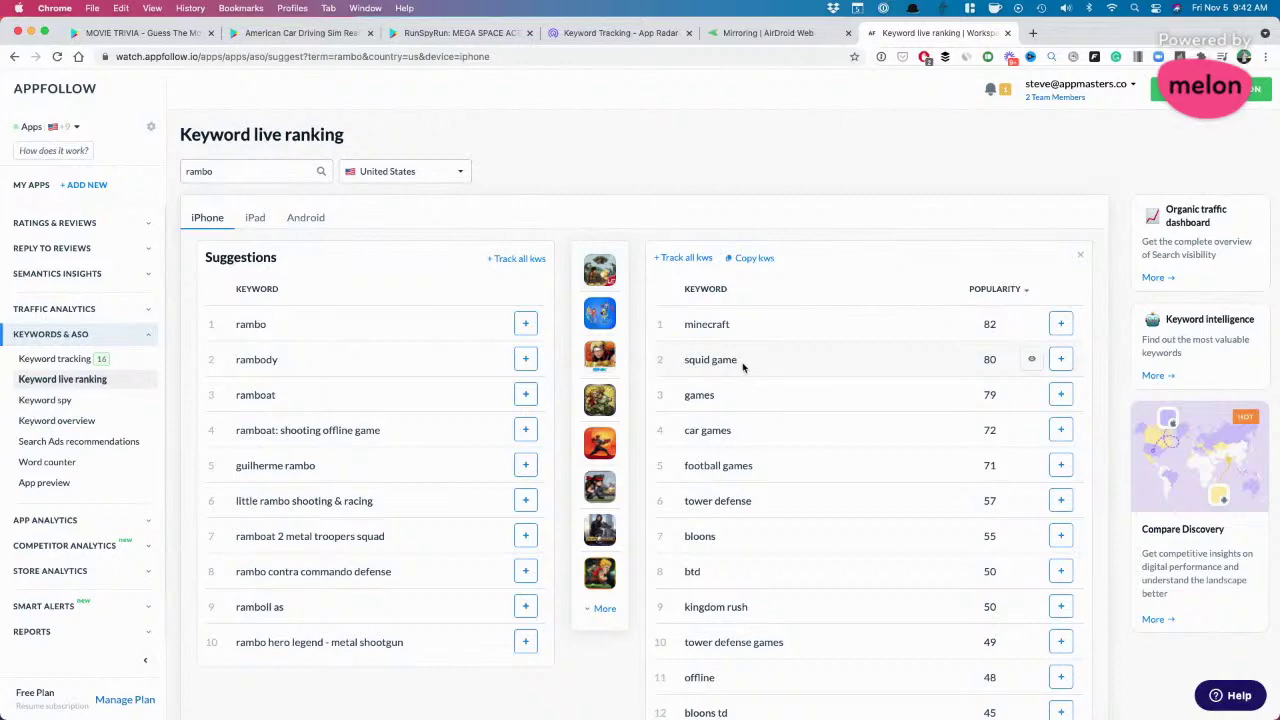
drag(742, 364, 682, 362)
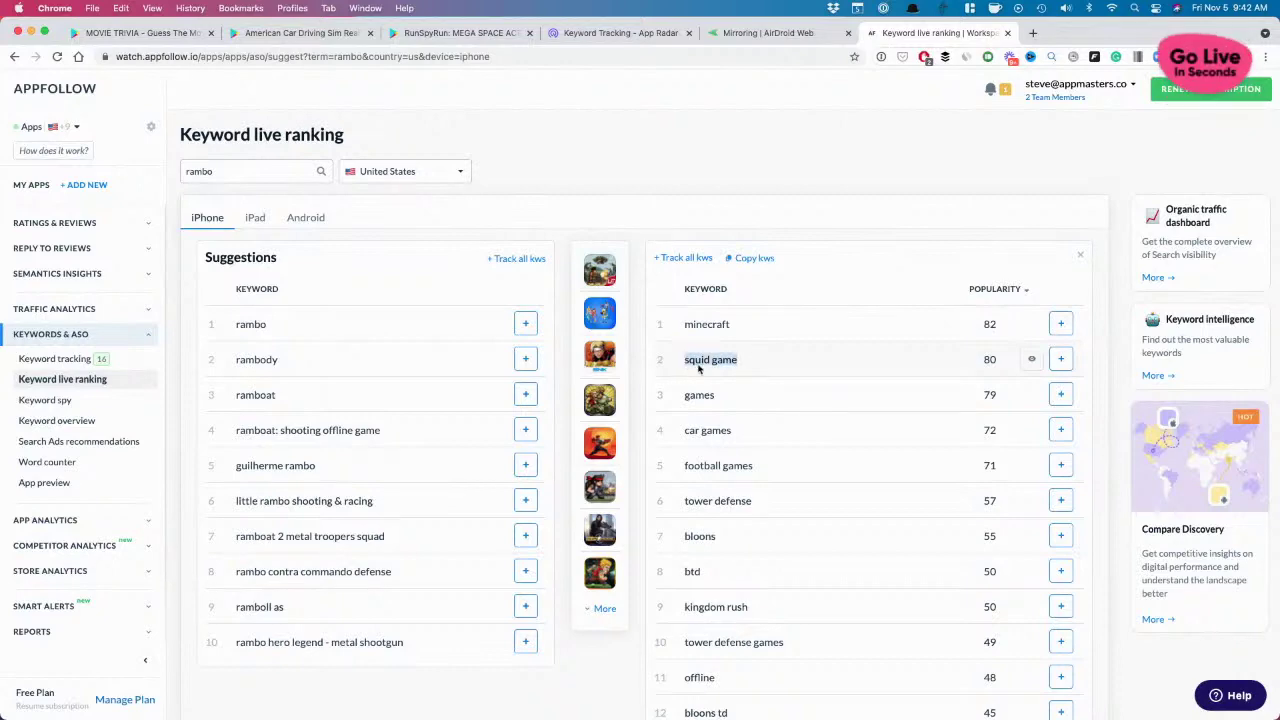
Step: Examine the popularity-sorted keyword list for relevant game terms, including the contra and rambo variations
scroll(698, 367, down, 2)
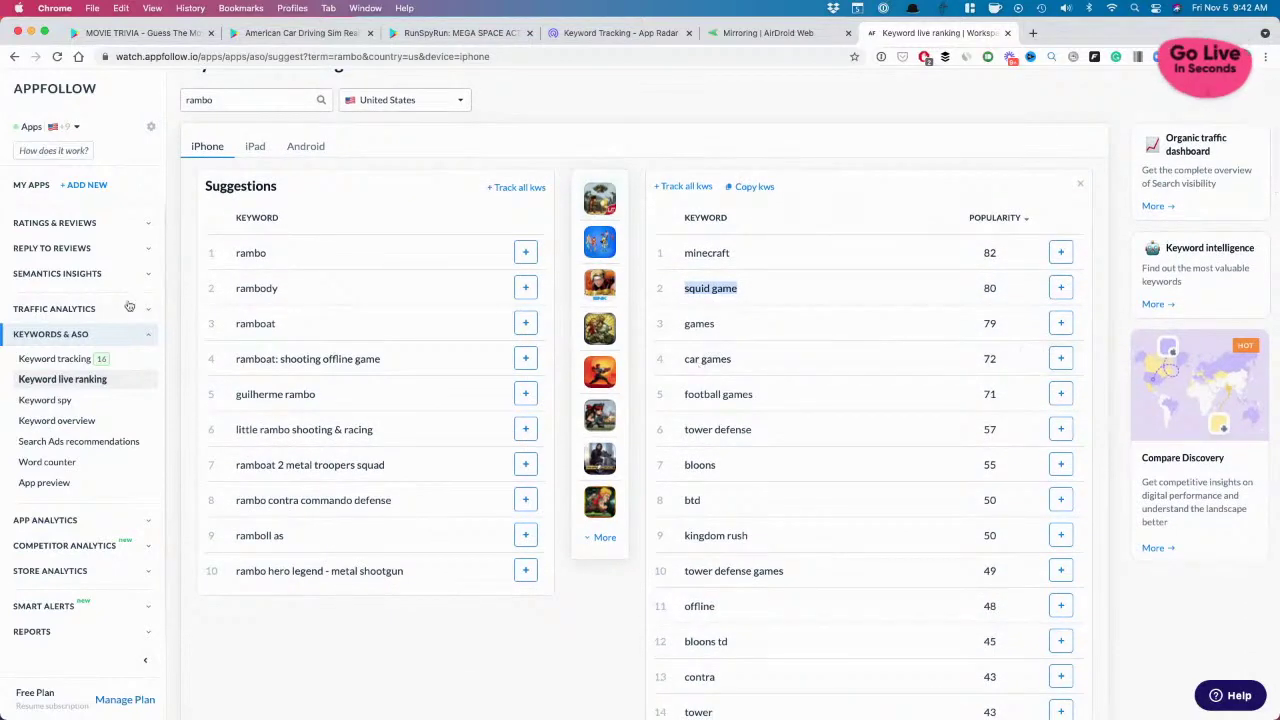
click(766, 313)
scroll(766, 345, down, 2)
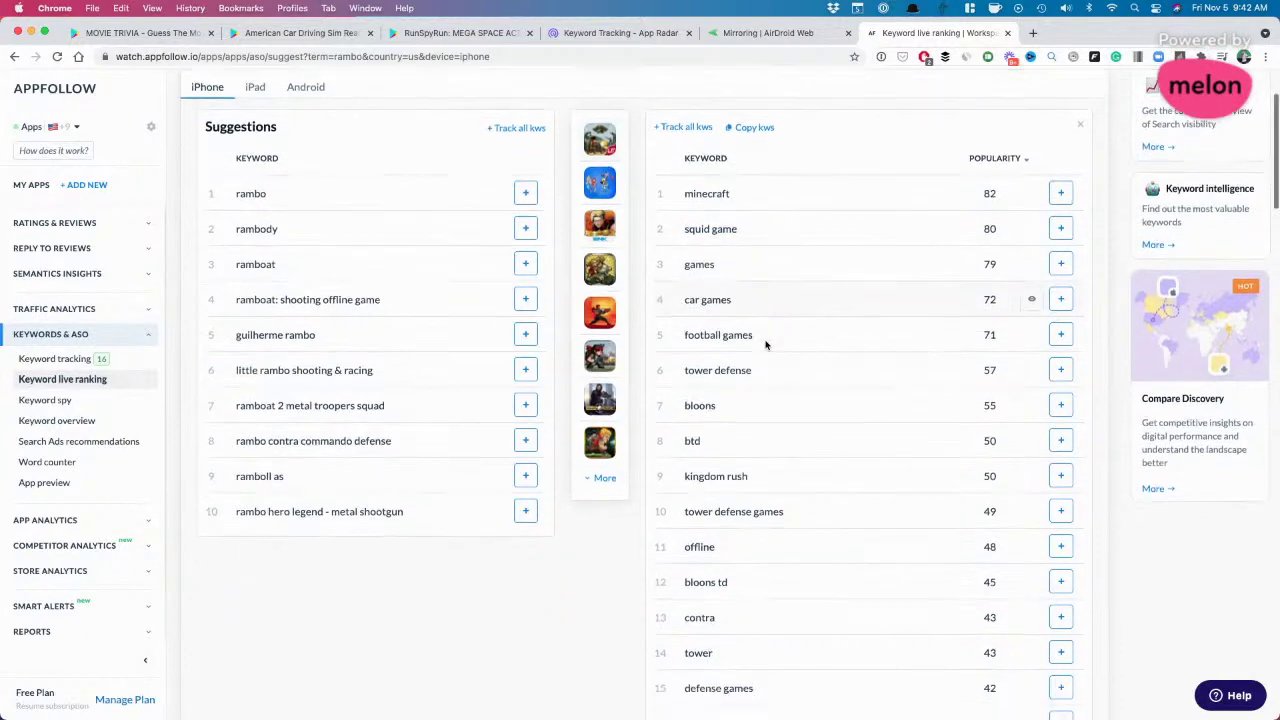
scroll(740, 433, down, 6)
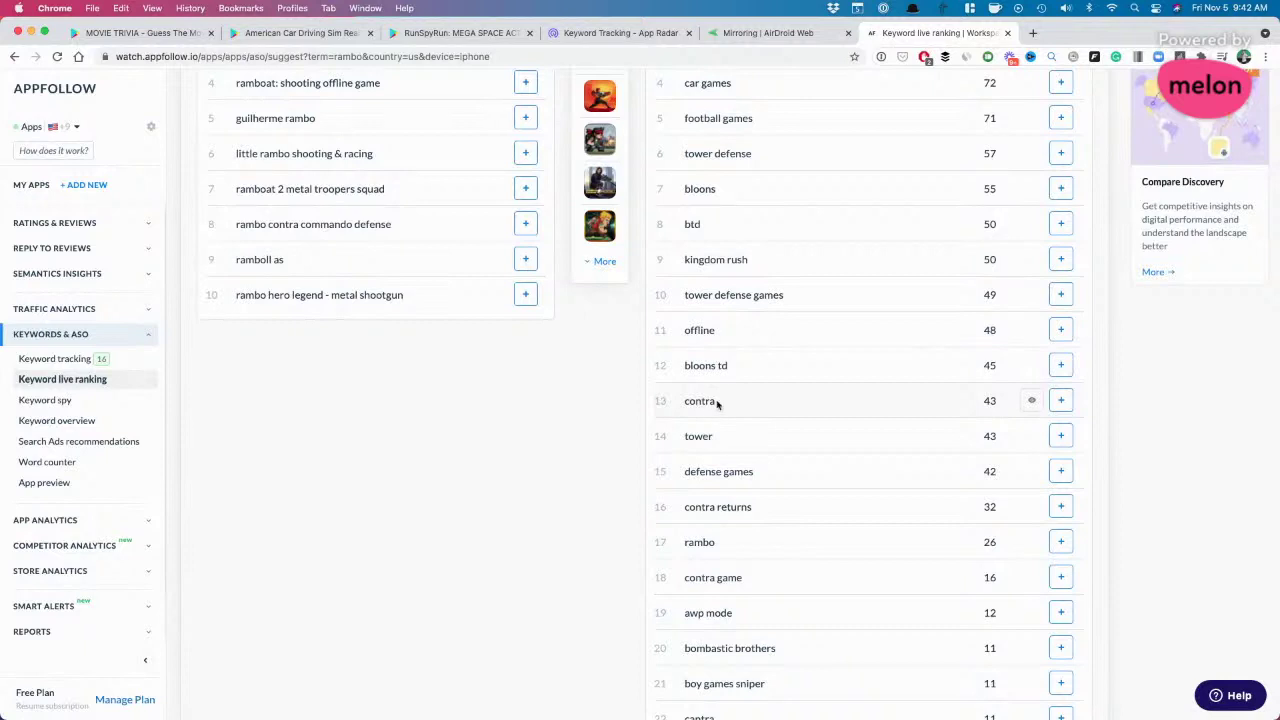
scroll(740, 500, down, 3)
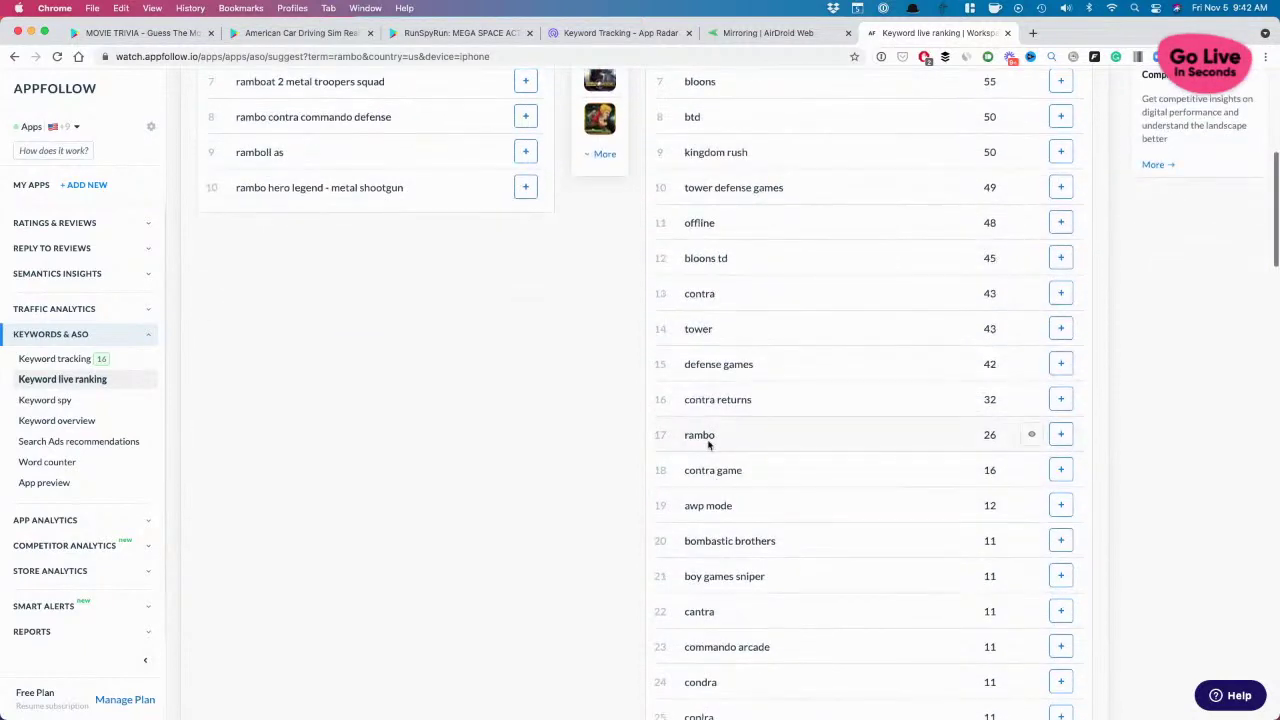
scroll(723, 475, down, 5)
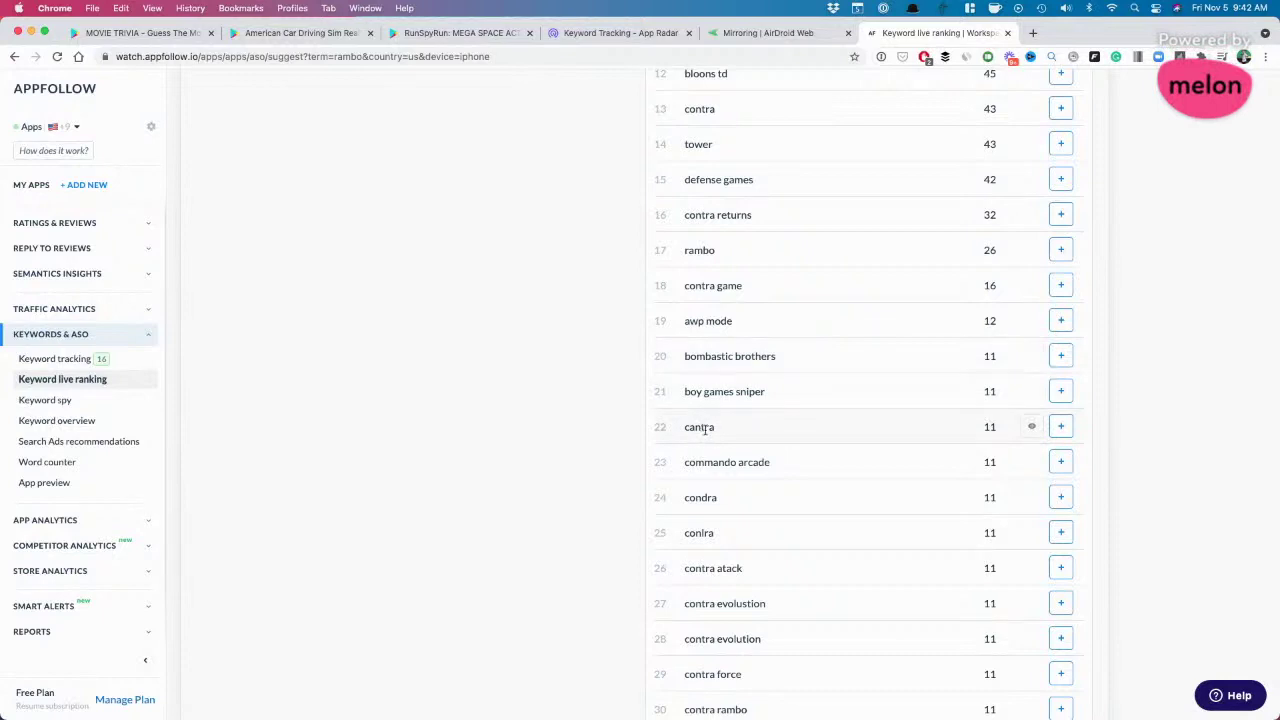
scroll(704, 430, up, 1)
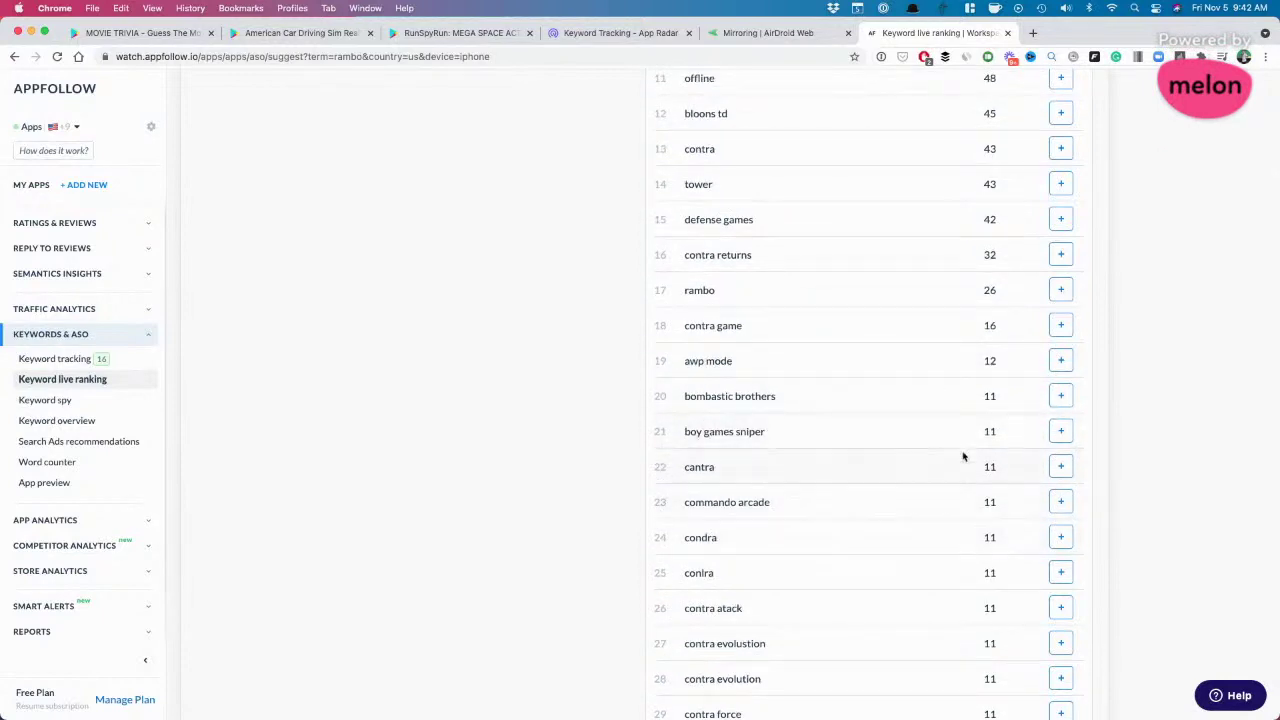
scroll(980, 551, down, 8)
scroll(1013, 447, up, 10)
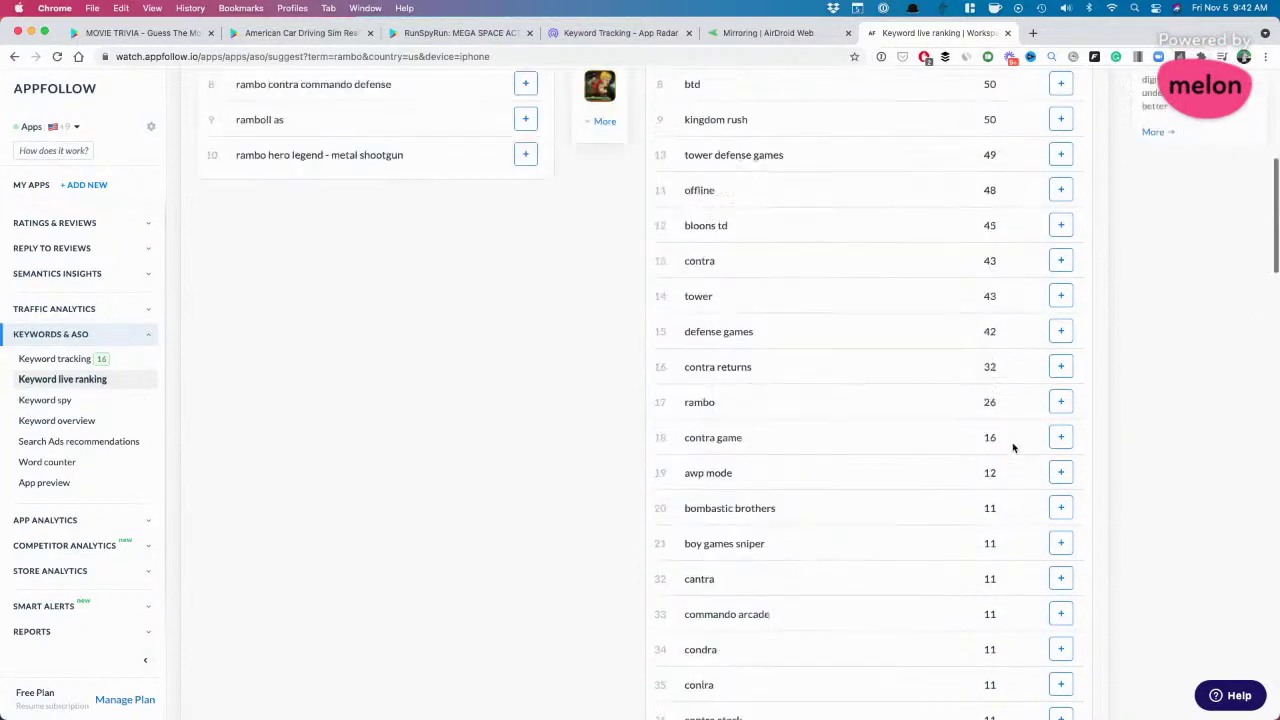
scroll(869, 280, up, 4)
scroll(752, 332, up, 5)
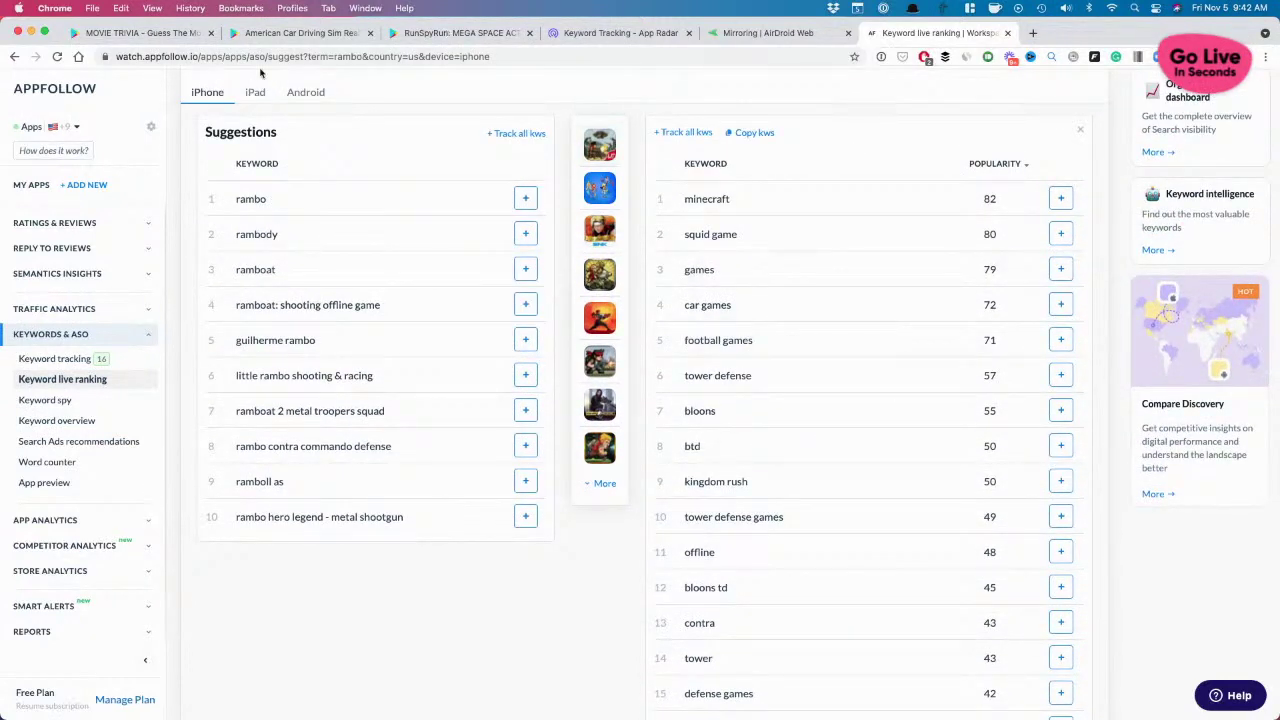
Step: Check App Radar's keyword table, then search Google for "top games in 1992" in a new tab
click(620, 33)
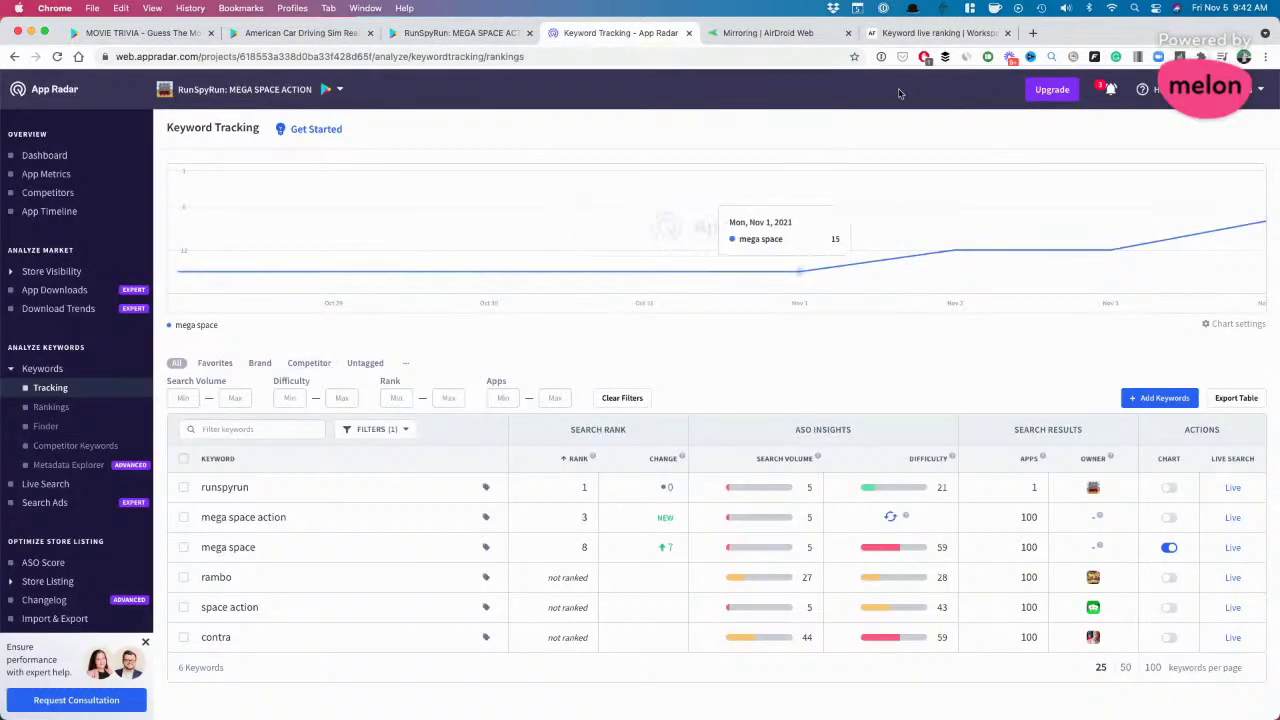
click(1033, 33)
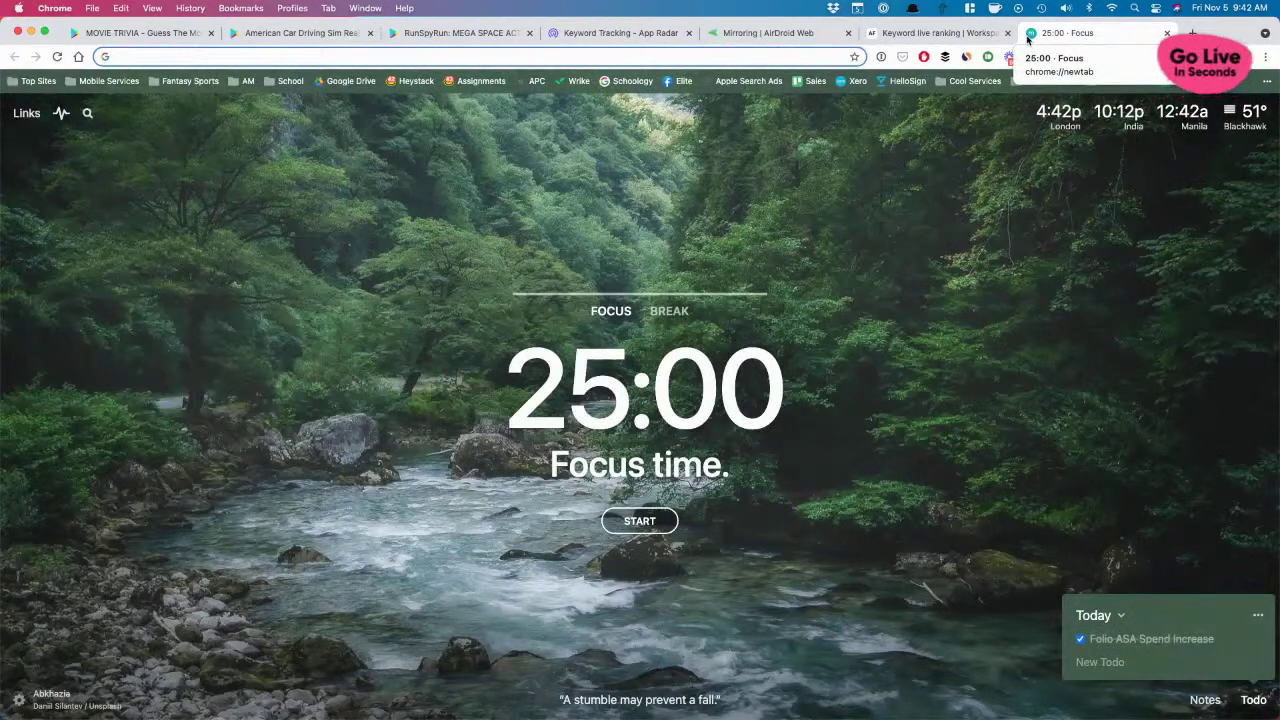
text(top games in 19)
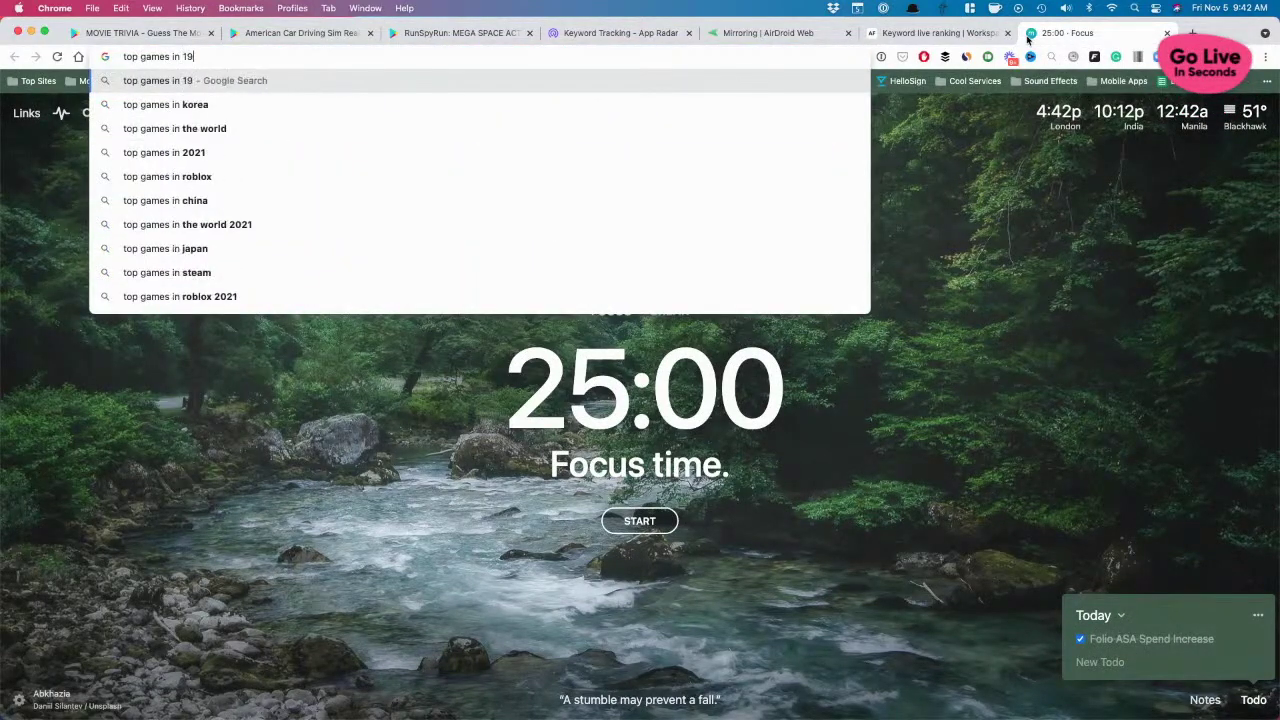
text(92)
key(Return)
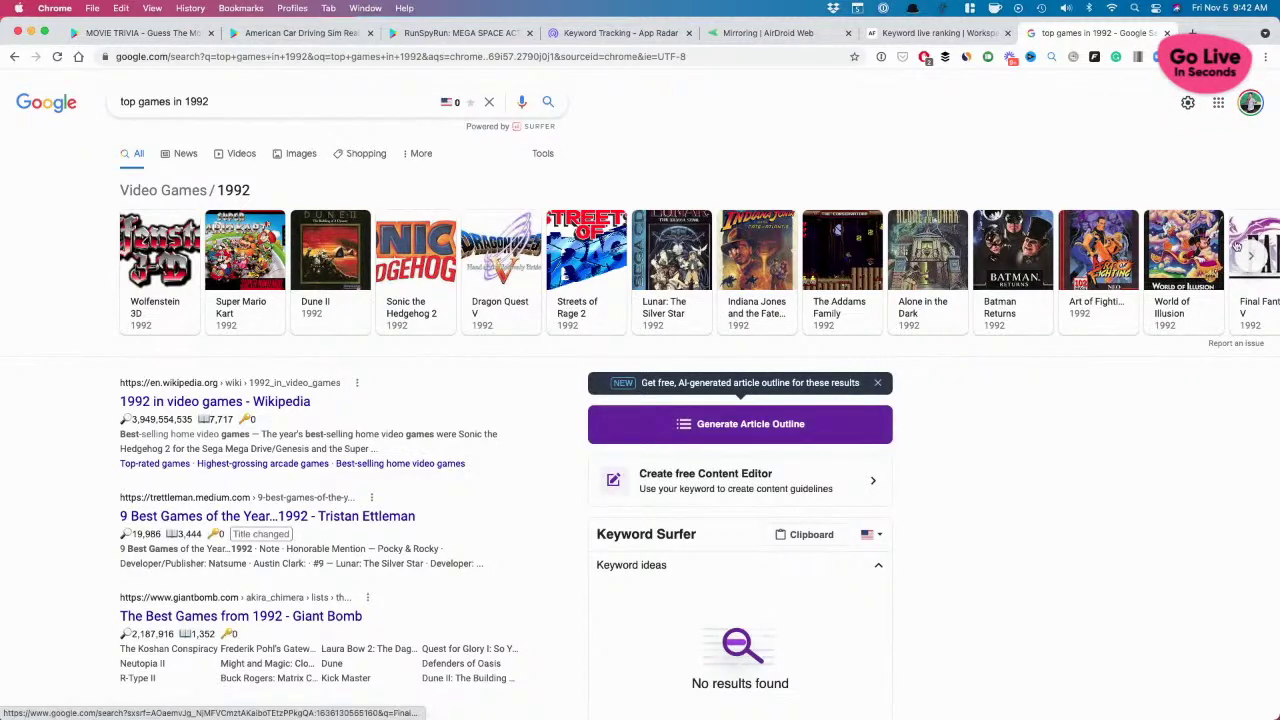
Step: Browse the 1992 video games carousel through to its end for keyword ideas
click(1250, 254)
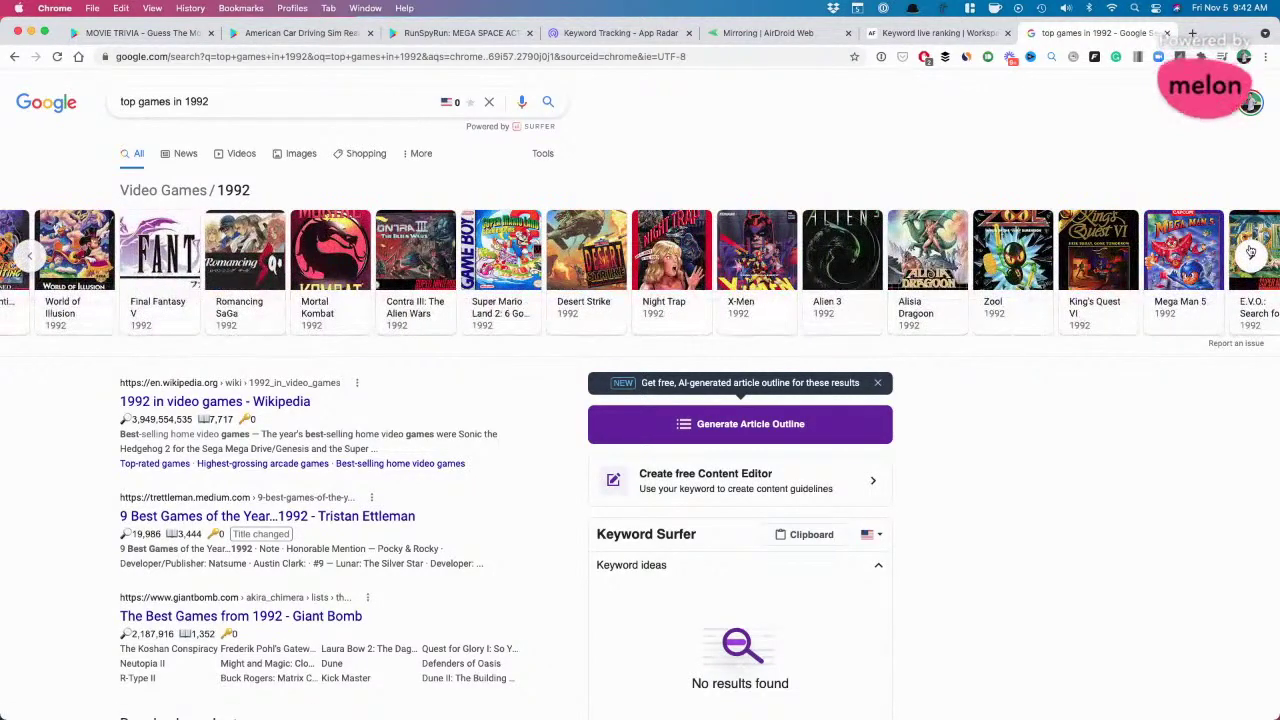
click(1250, 254)
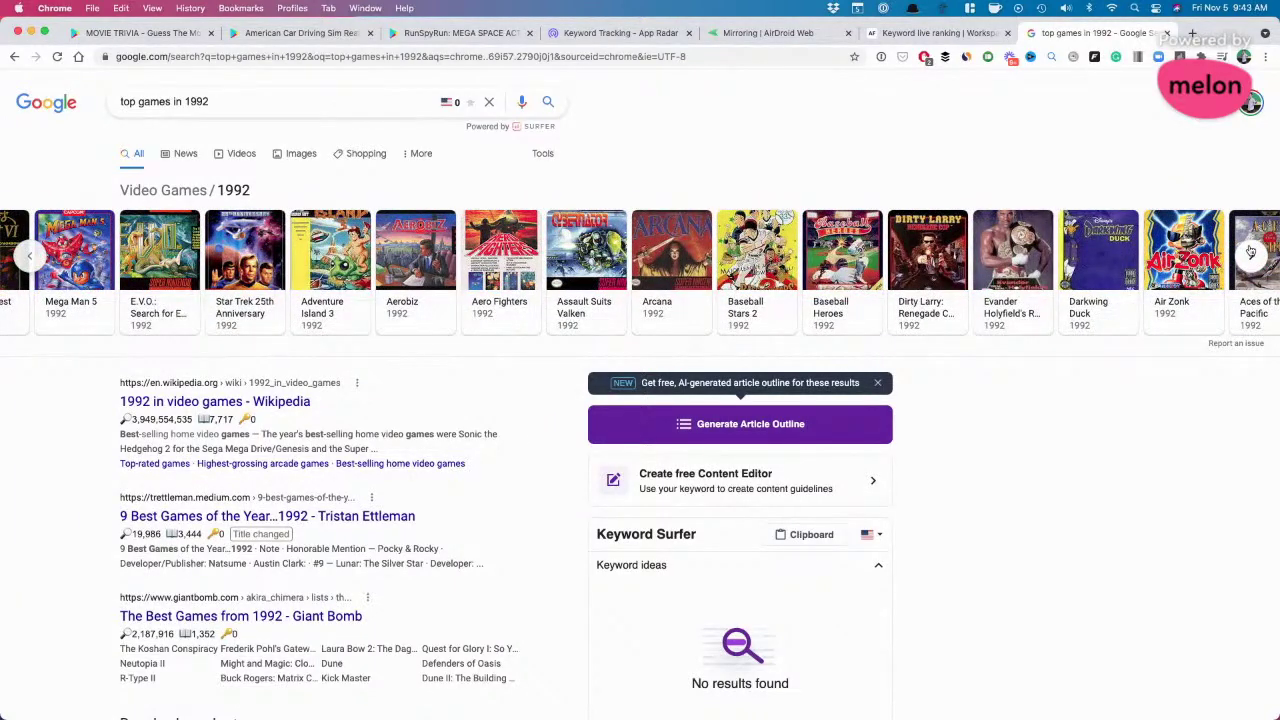
click(1250, 254)
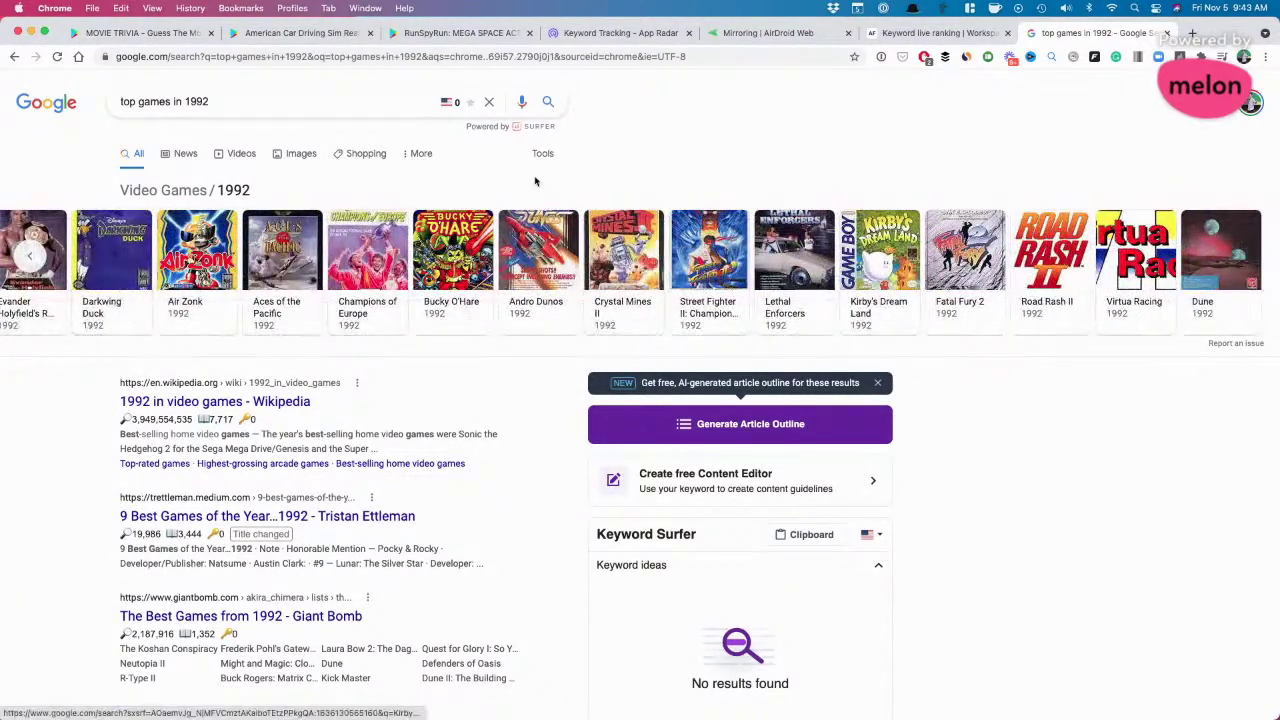
Step: Add "dune" and "double dragon" to the tracked keywords for RunSpyRun in App Radar, and check them in the keyword table
click(618, 33)
click(1142, 399)
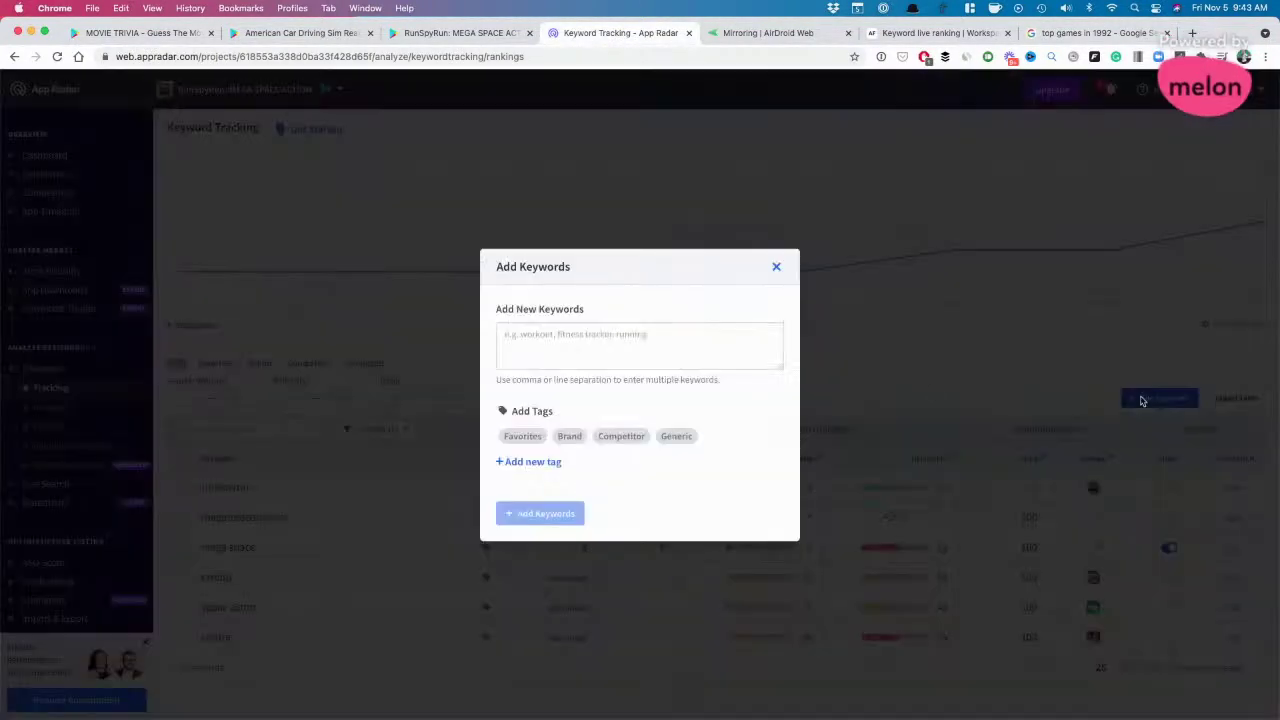
click(624, 350)
text(dune)
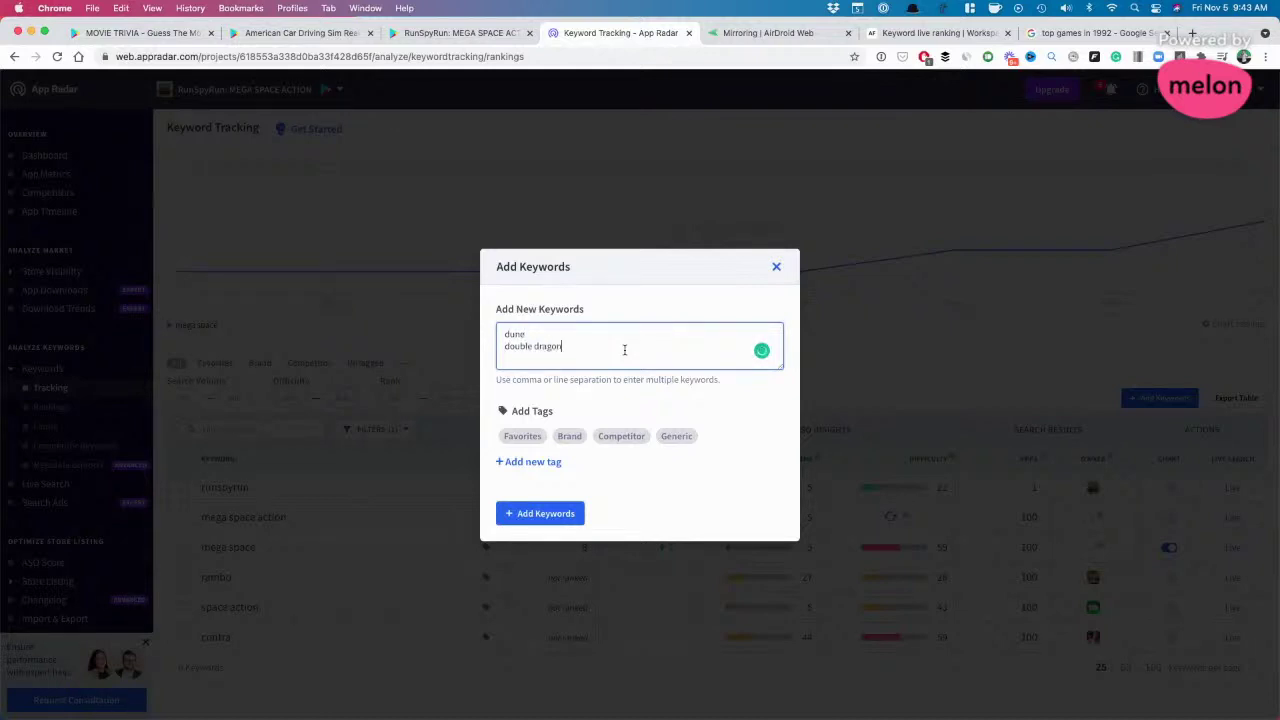
click(556, 520)
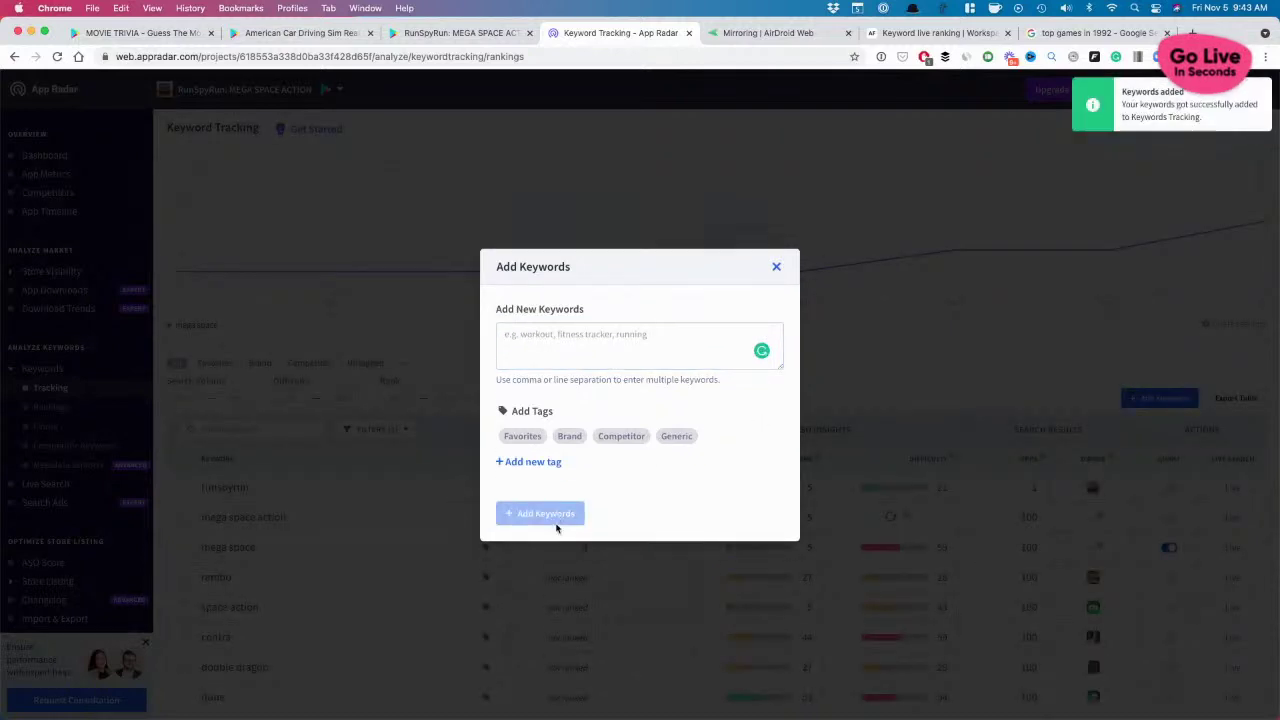
click(775, 267)
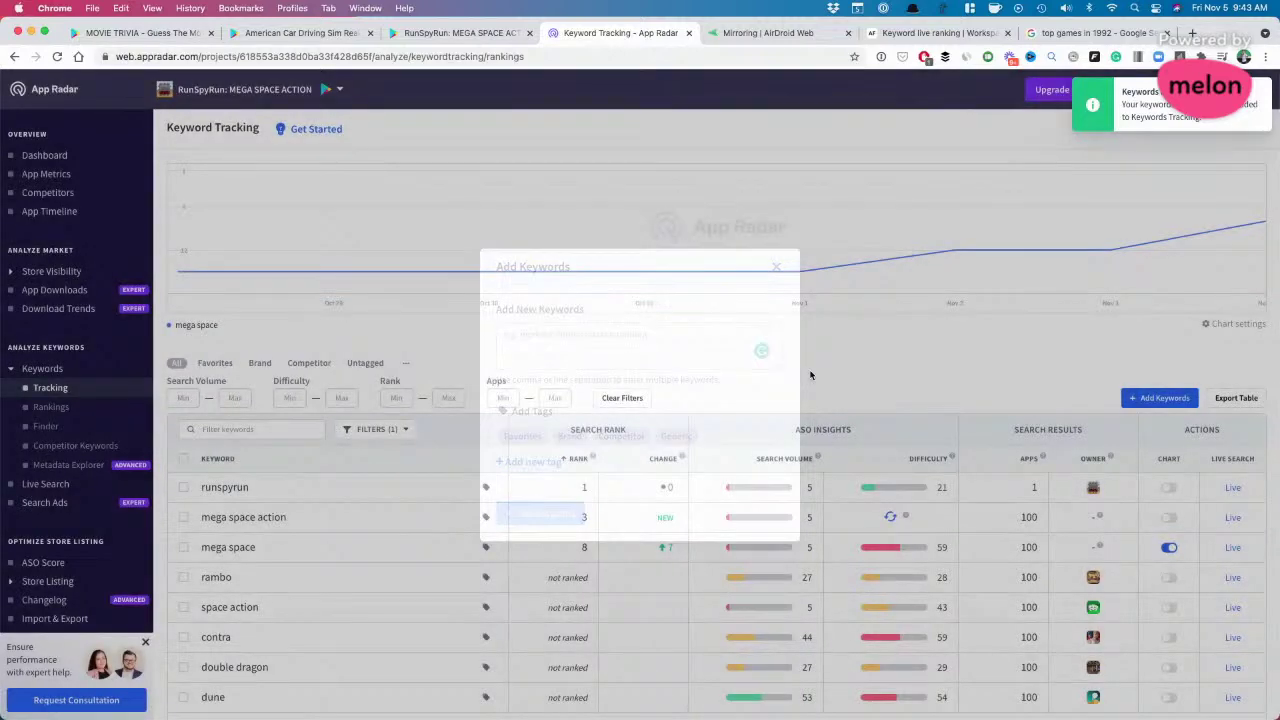
scroll(810, 375, down, 1)
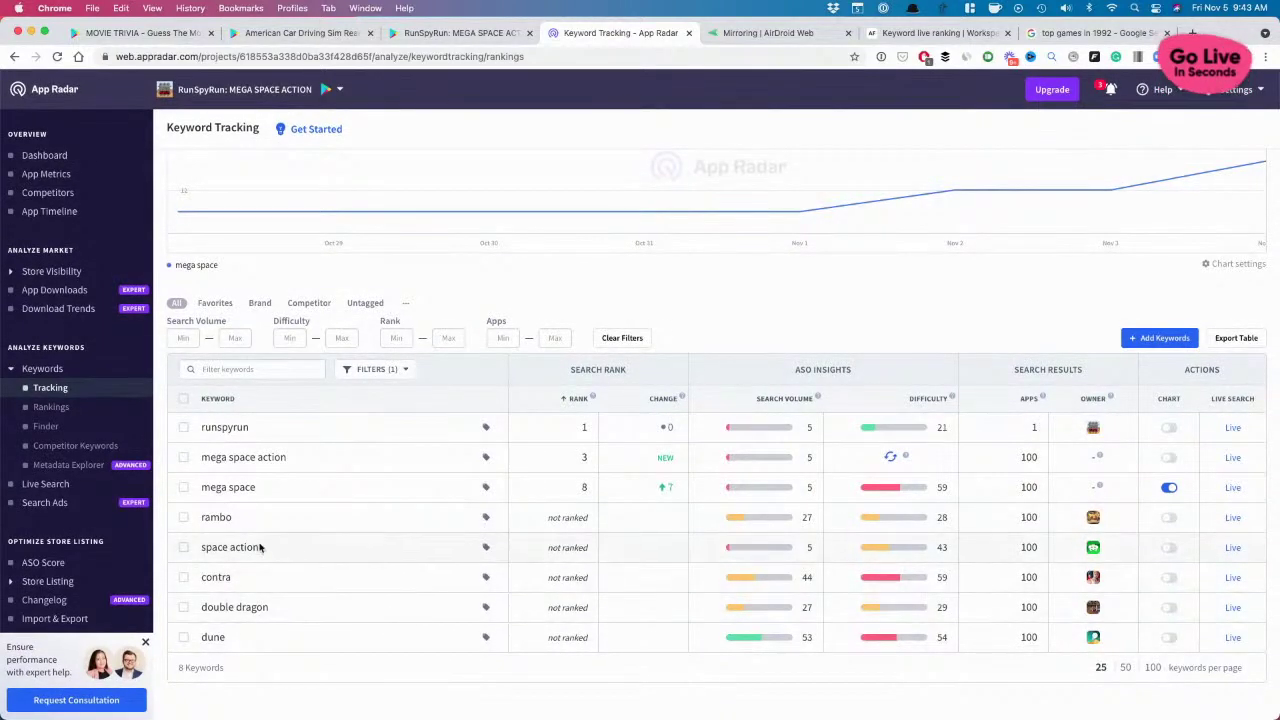
Step: Return to the RunSpyRun Google Play listing and highlight "RunSpyRun" and "MEGA SPACE ACTION" in its title in turn
key(ctrl+shift+Tab)
scroll(560, 200, up, 5)
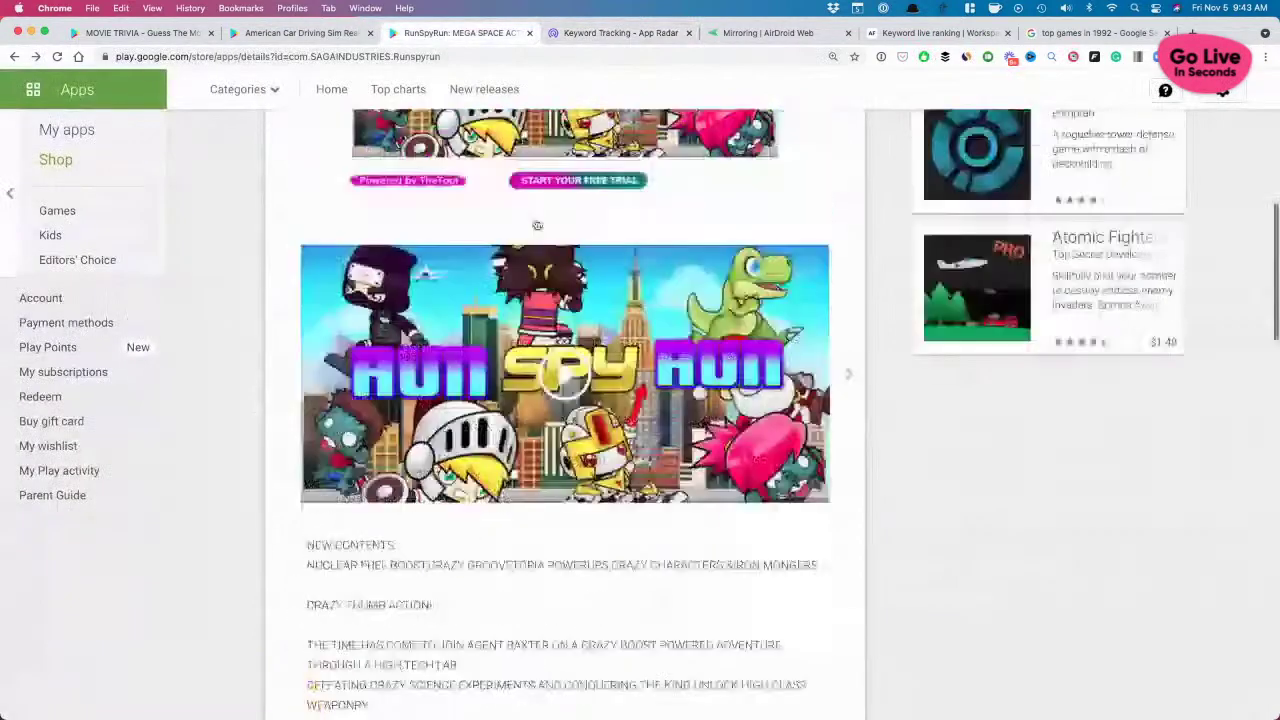
double_click(543, 236)
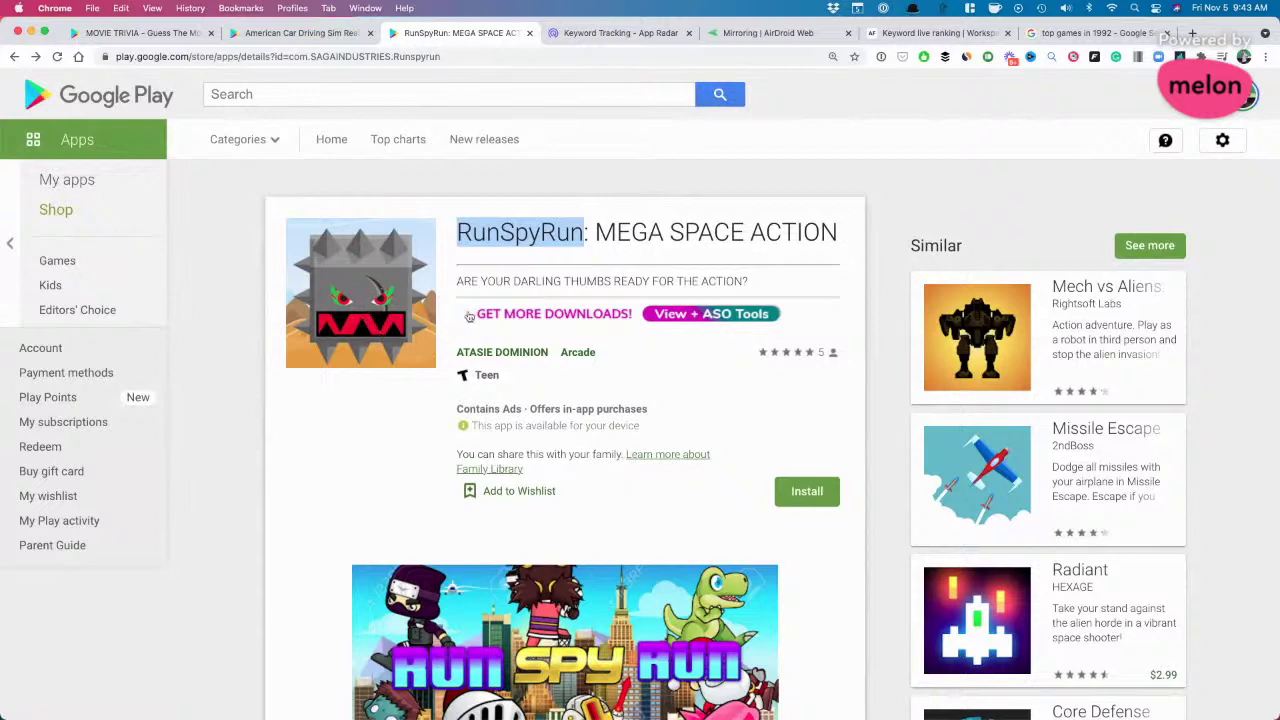
click(528, 277)
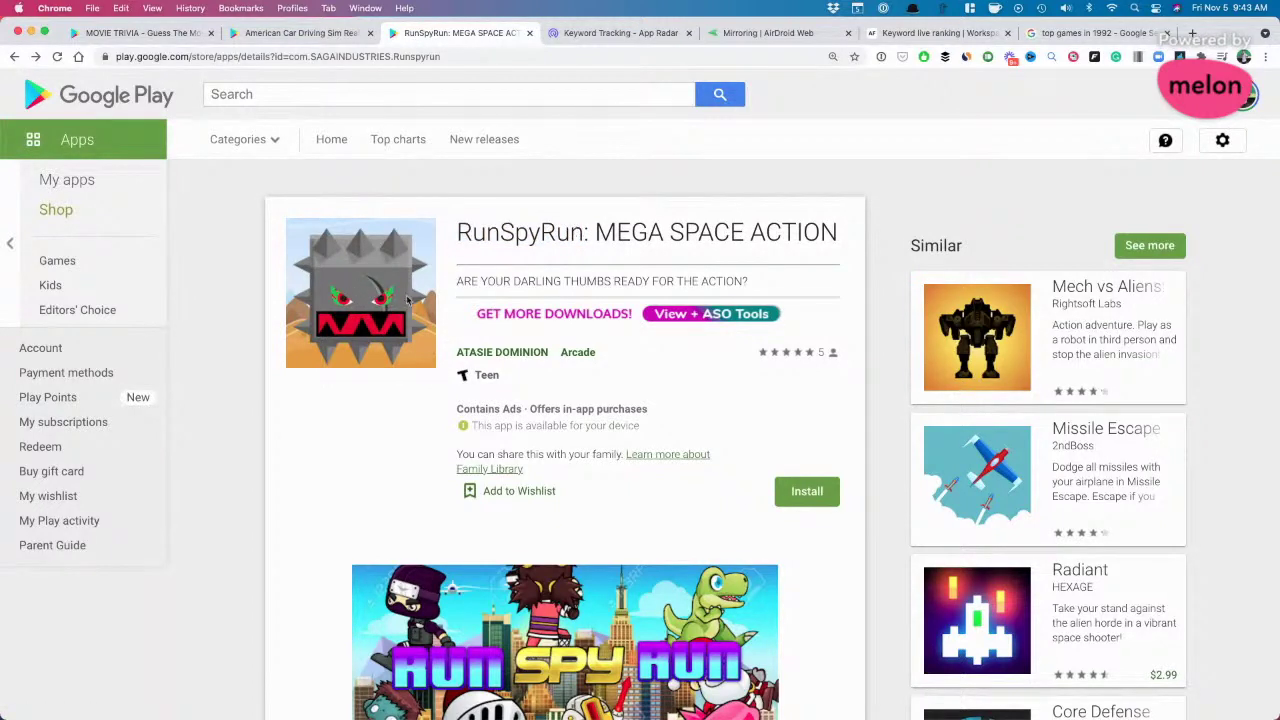
drag(597, 230, 840, 230)
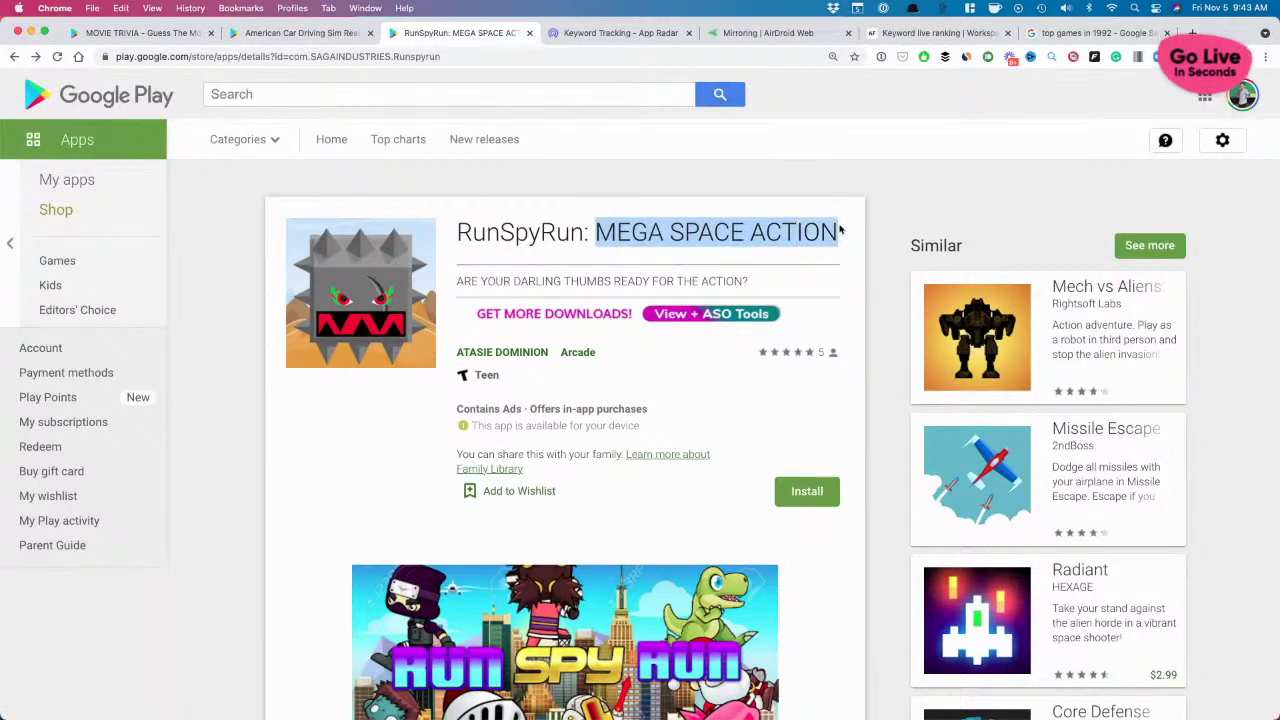
click(840, 230)
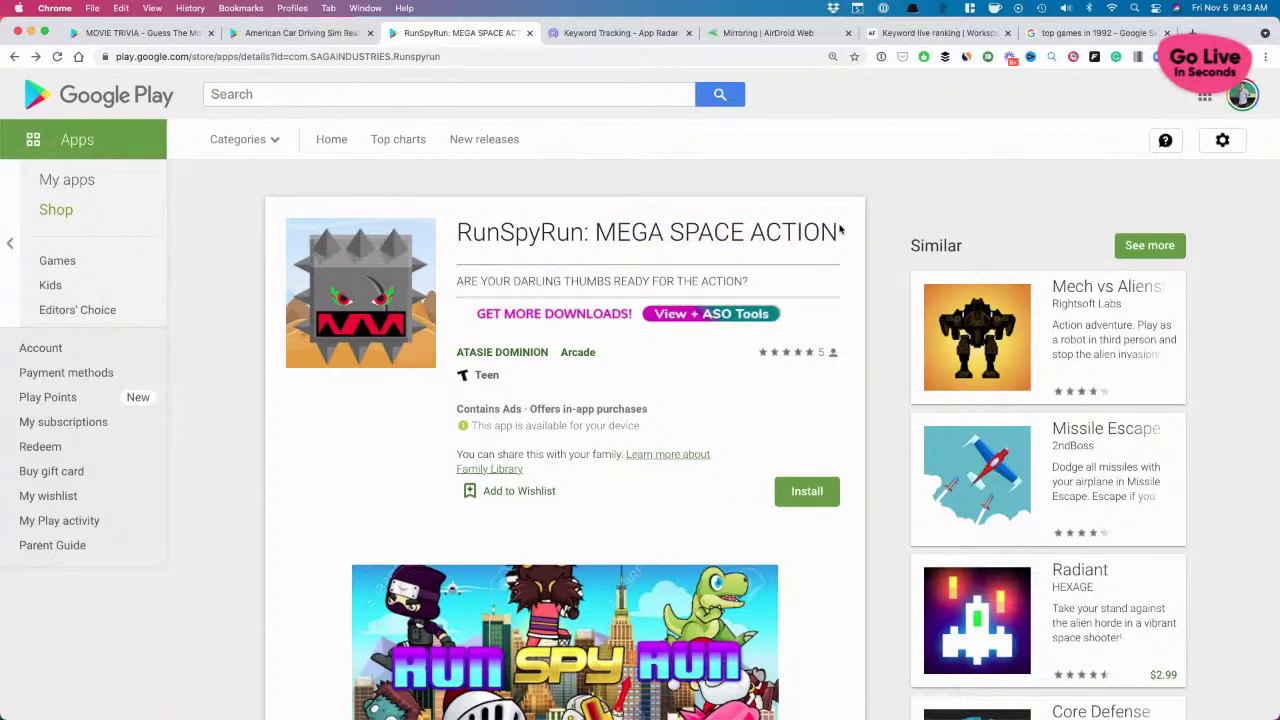
Step: Highlight the listing's short description and read through the full description and its feature list
drag(457, 283, 750, 282)
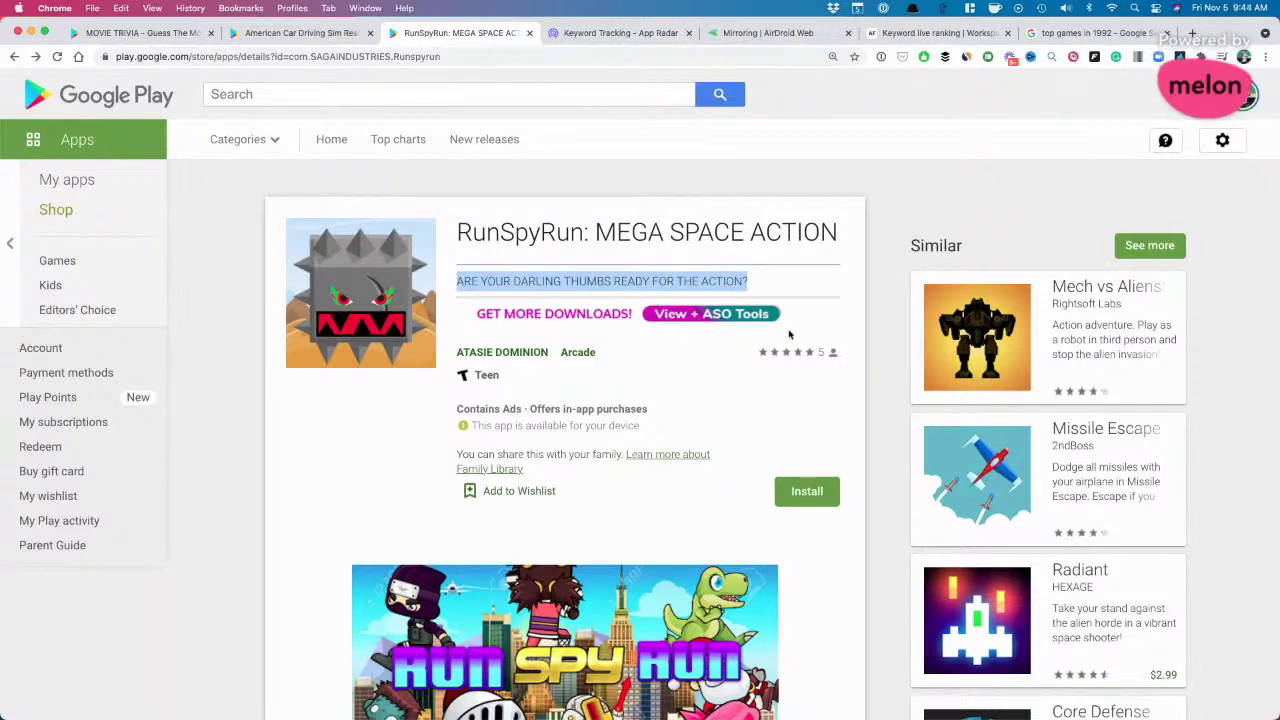
scroll(789, 336, down, 10)
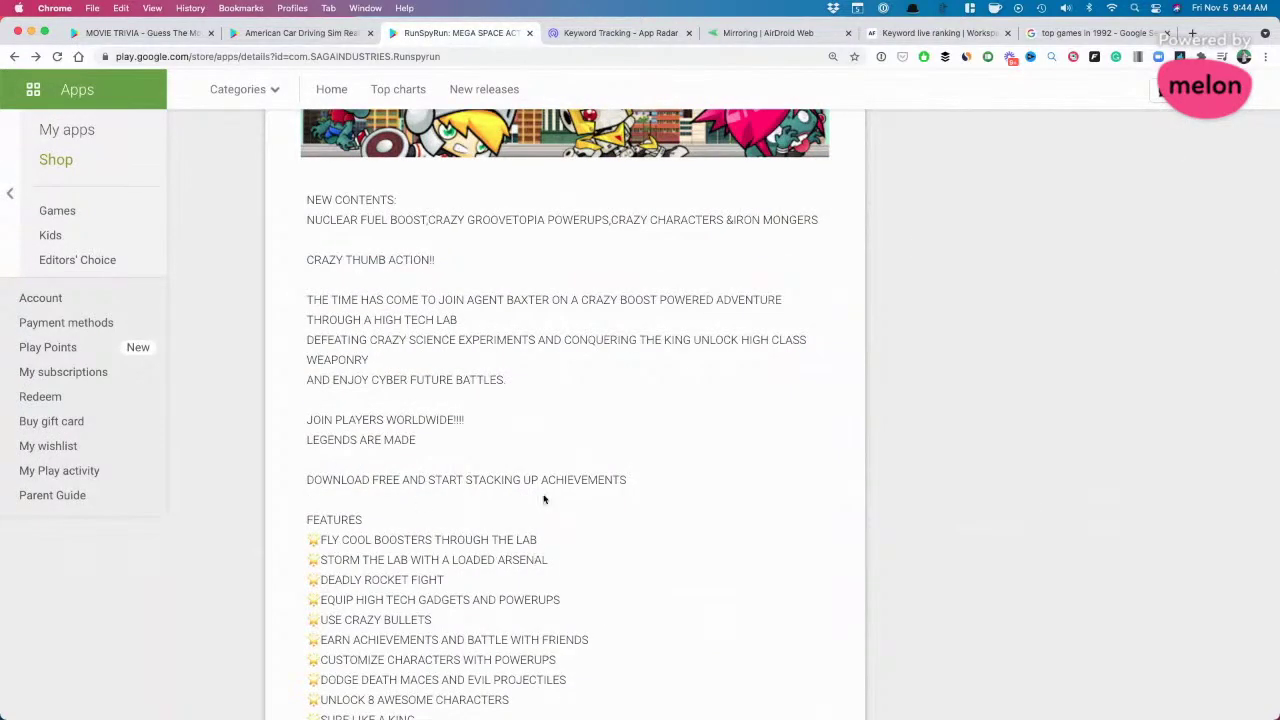
scroll(597, 397, down, 3)
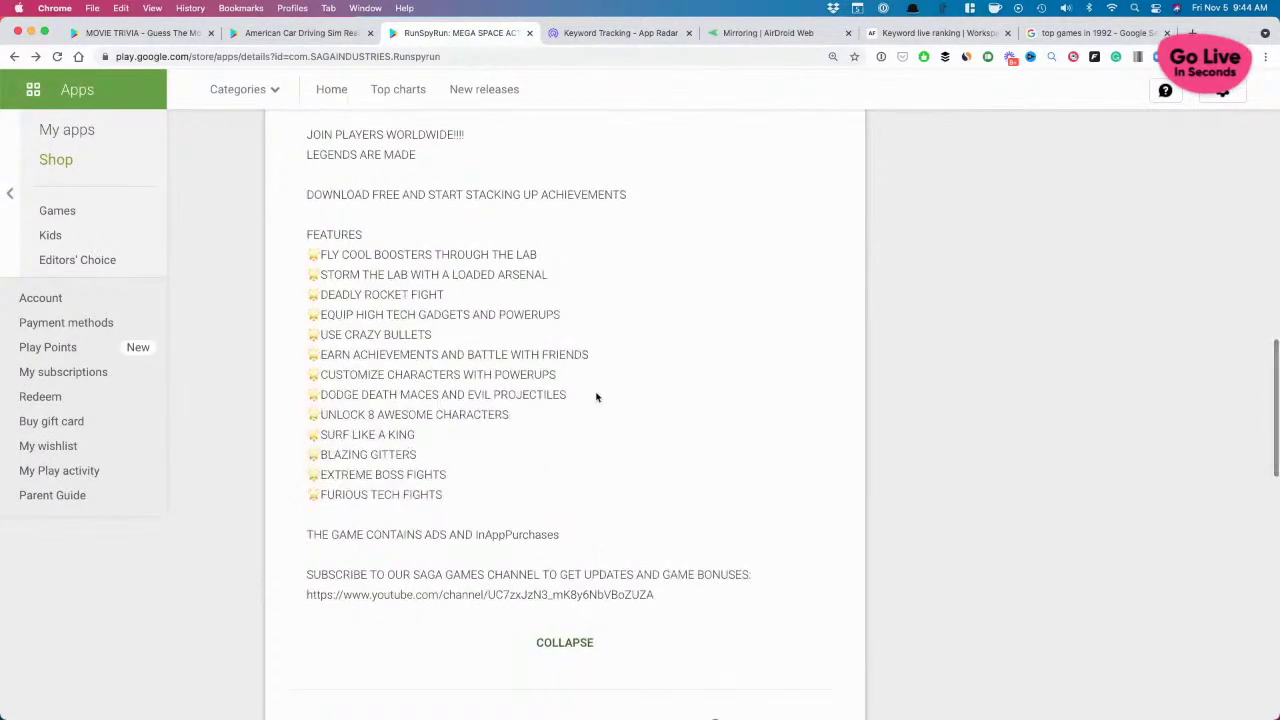
scroll(596, 397, up, 10)
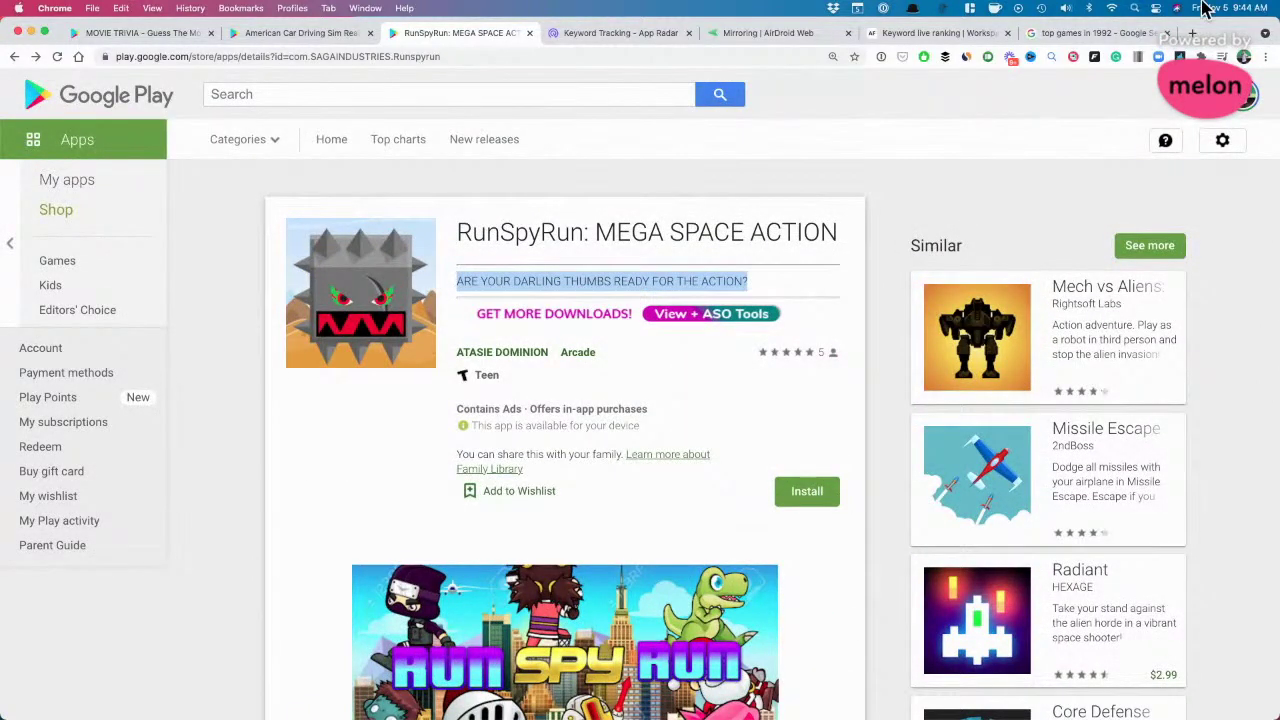
Step: Switch to the AirDroid Web phone mirroring and rotate the mirrored game to landscape
click(738, 33)
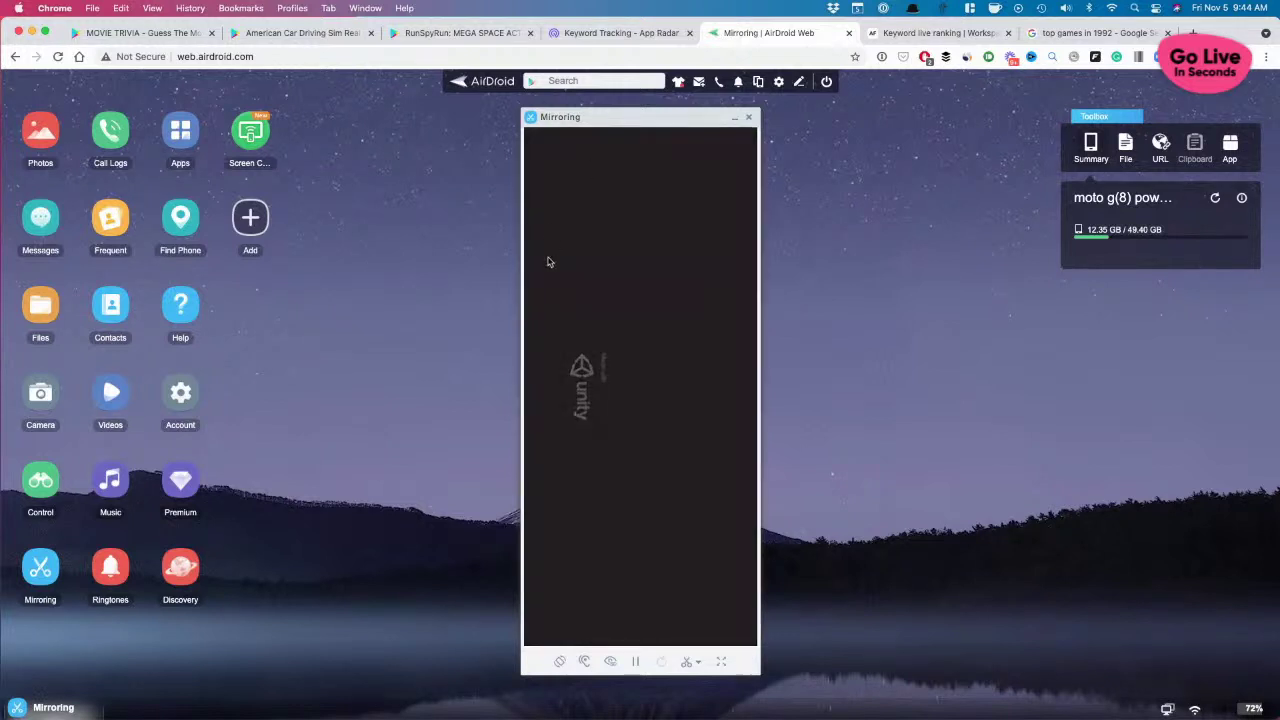
click(560, 662)
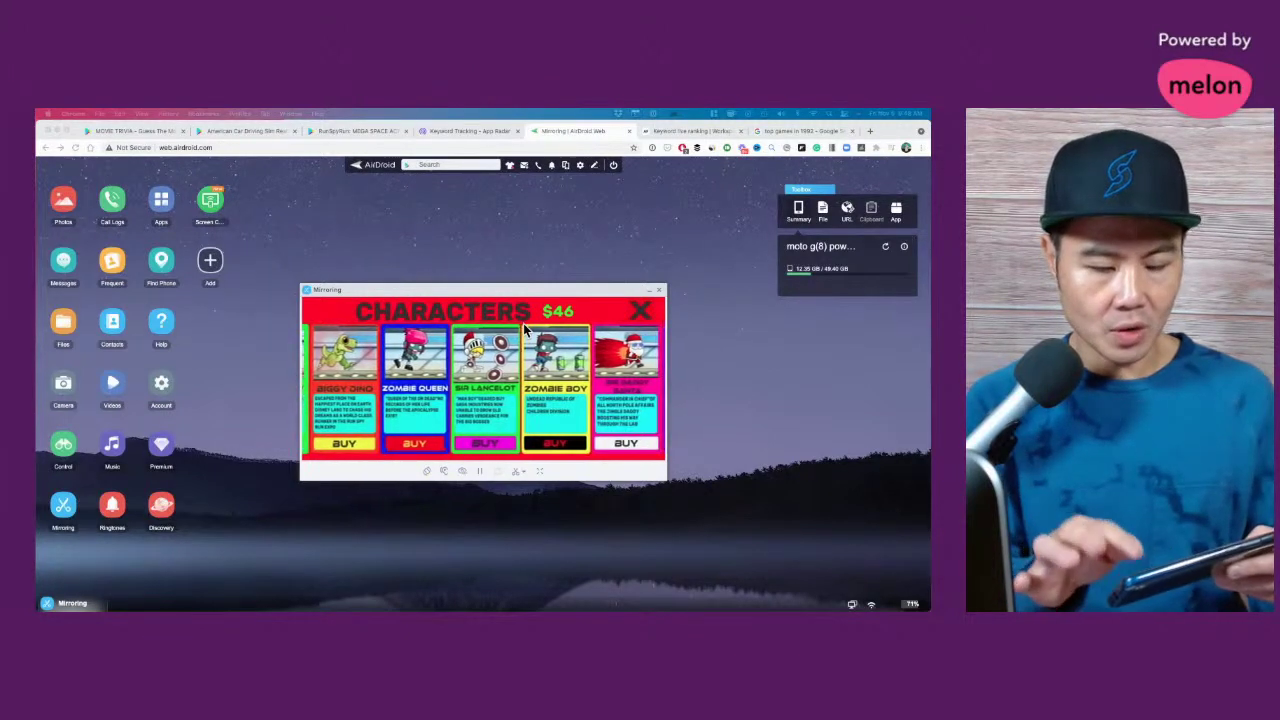
Step: Go back to the RunSpyRun Google Play listing and review its screenshot gallery up to the "Unlock Cool Characters" image
click(338, 132)
scroll(343, 409, down, 5)
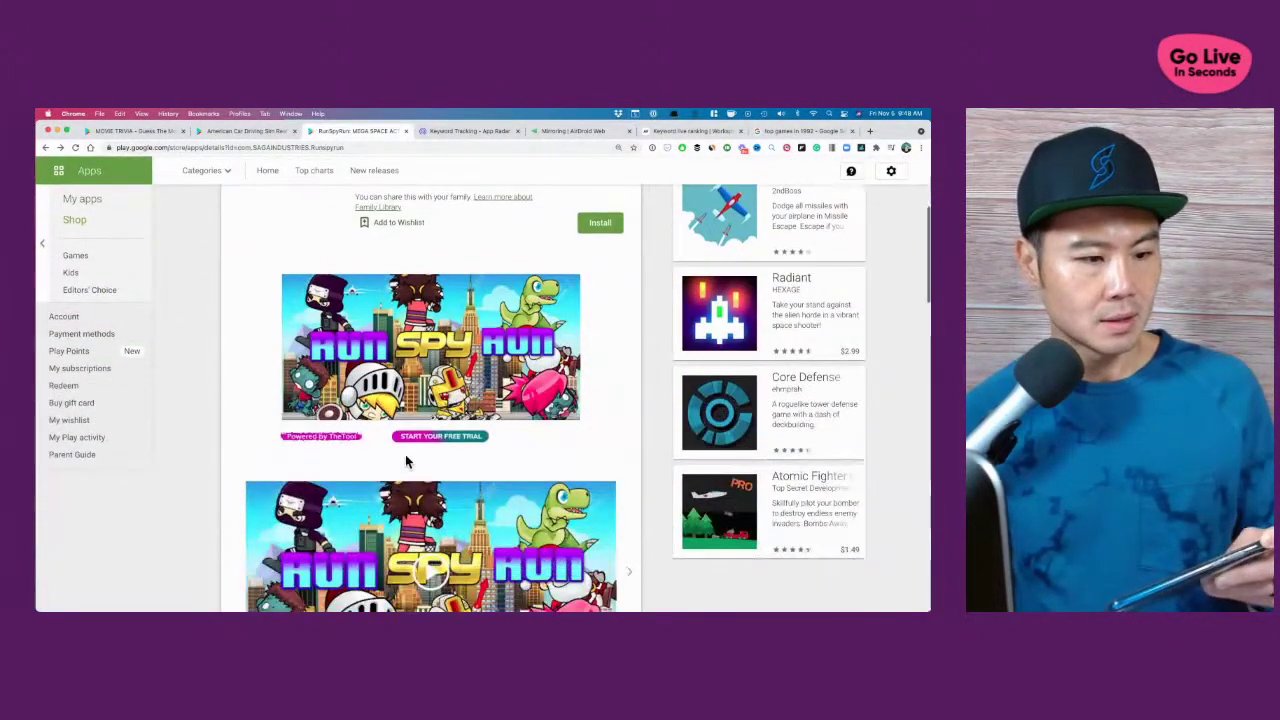
scroll(405, 461, down, 3)
click(630, 421)
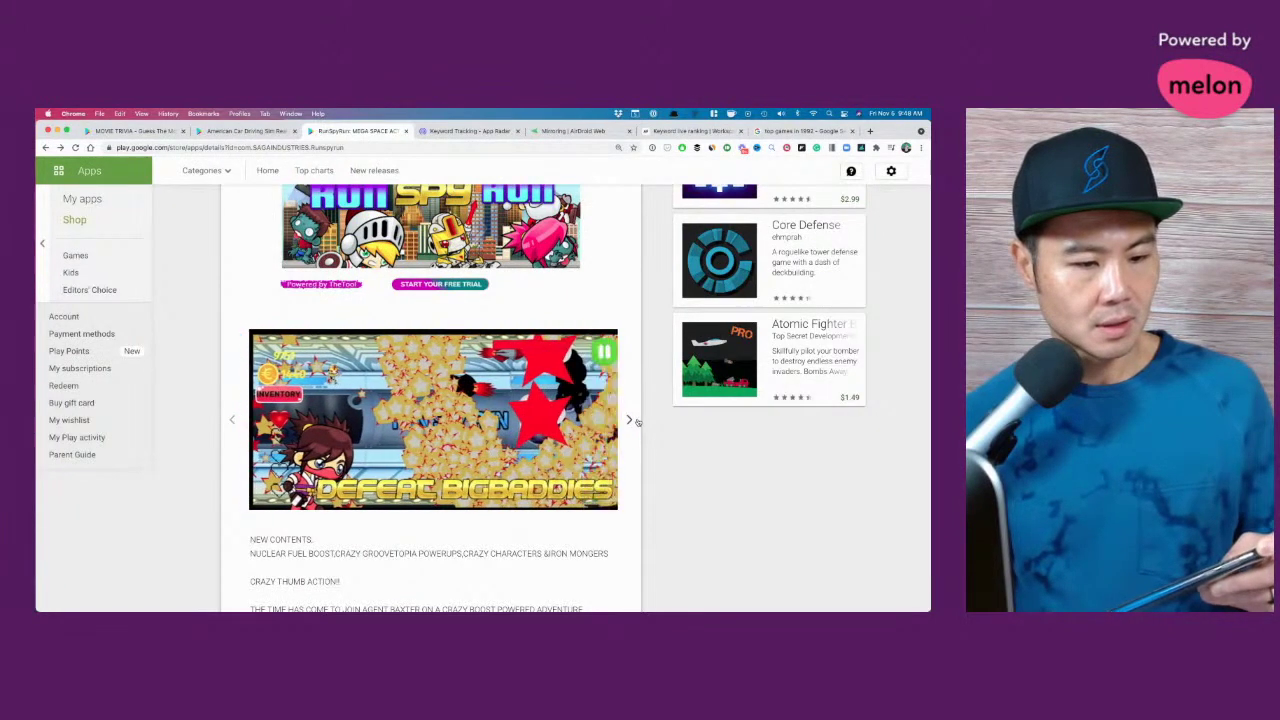
click(632, 421)
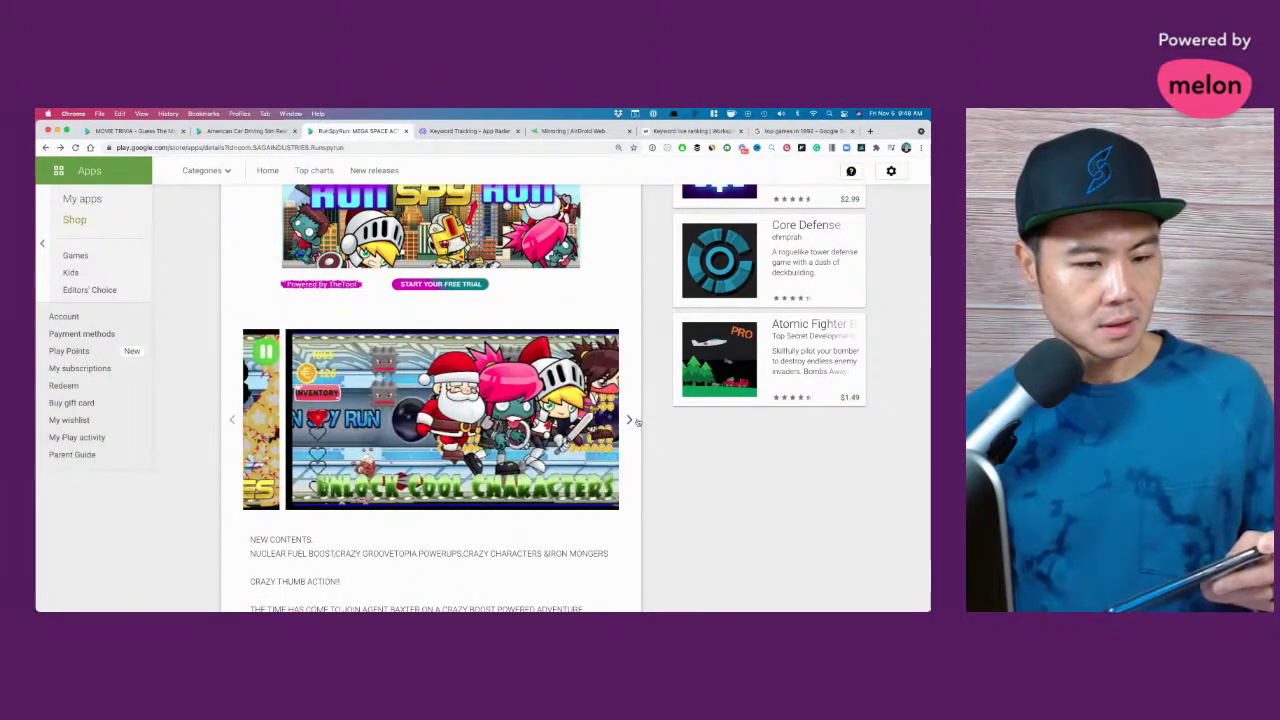
scroll(295, 276, up, 5)
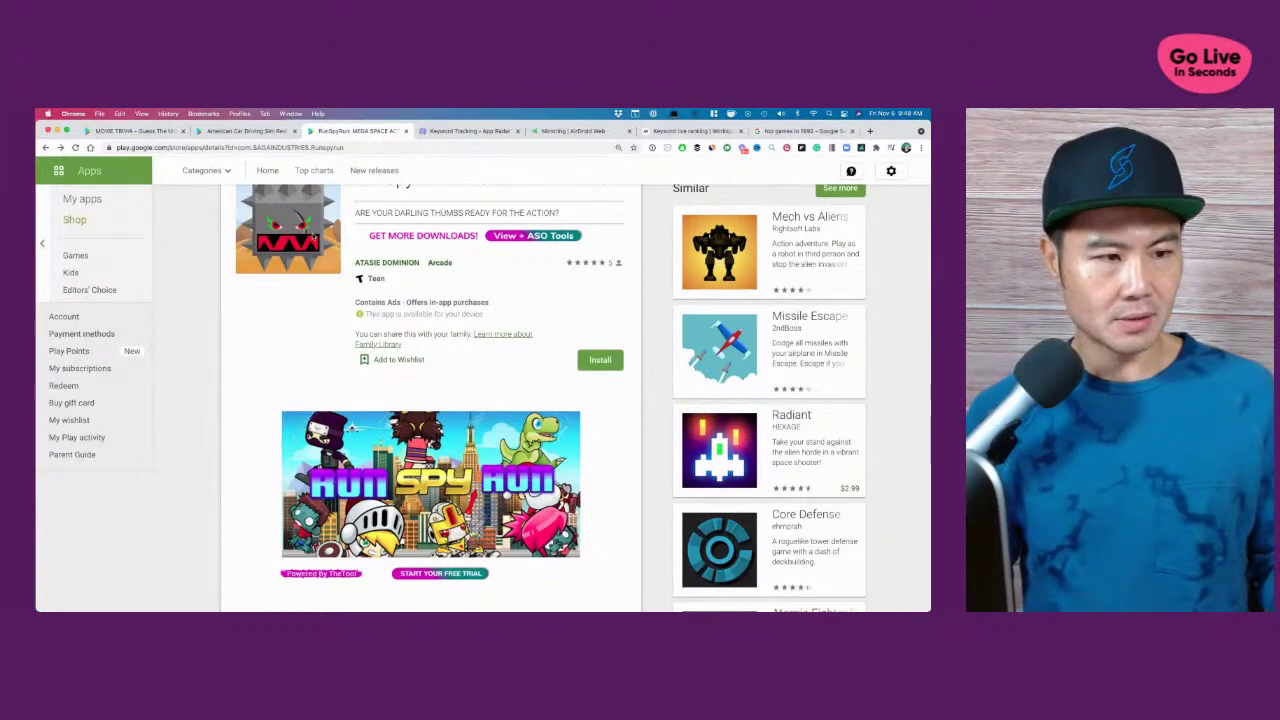
scroll(313, 235, down, 7)
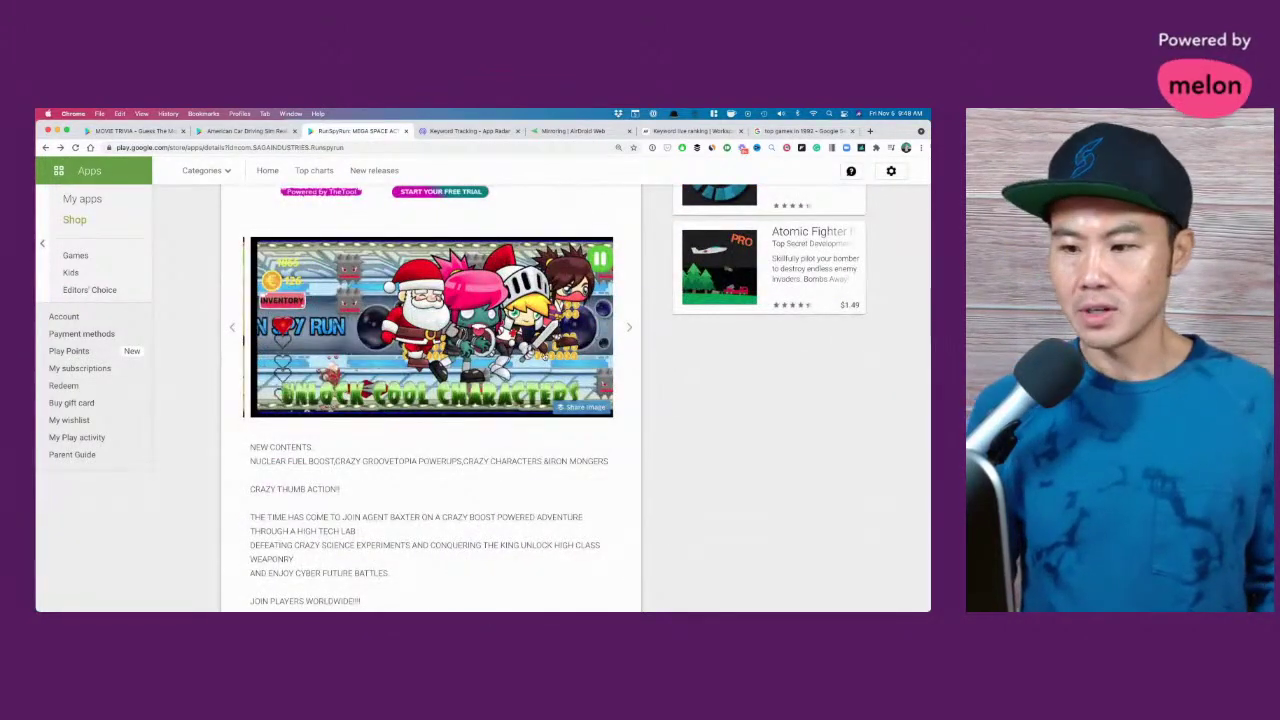